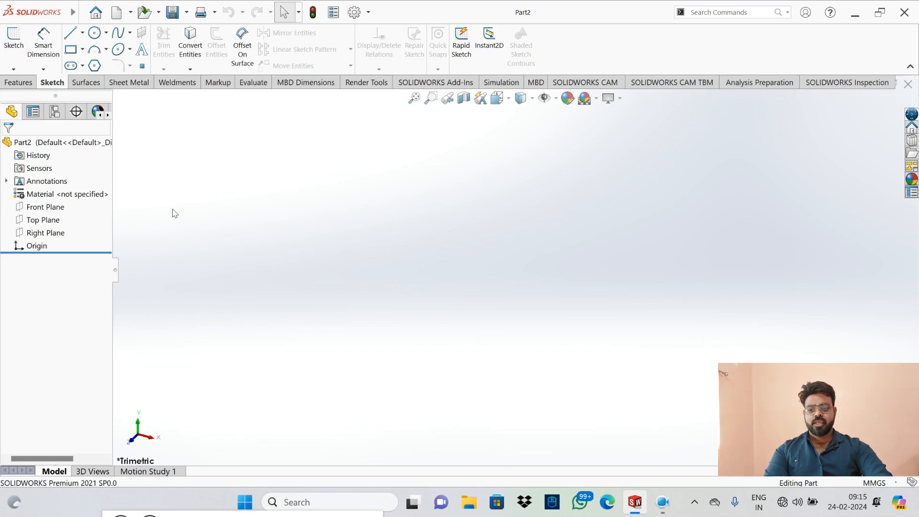
Step: Start a sketch on the Top Plane and draw an infinite-length horizontal construction line through the origin
left_click(30, 222)
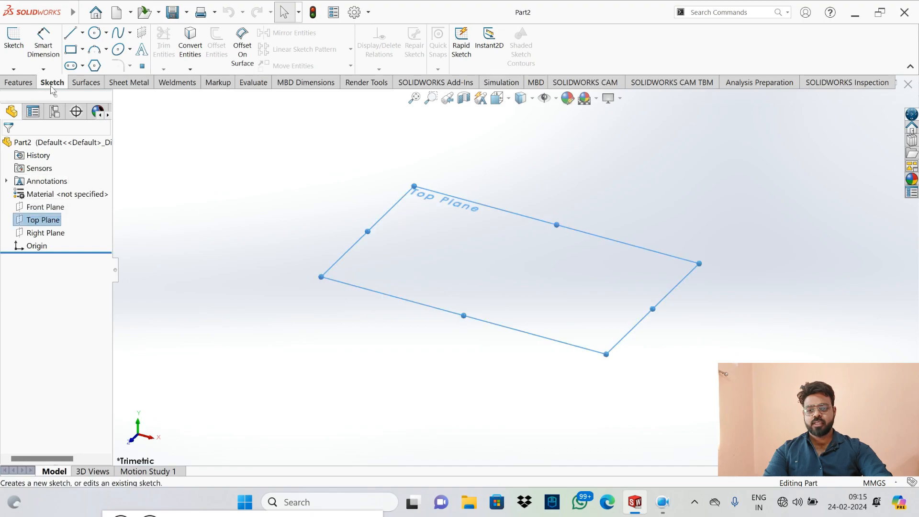
left_click(13, 38)
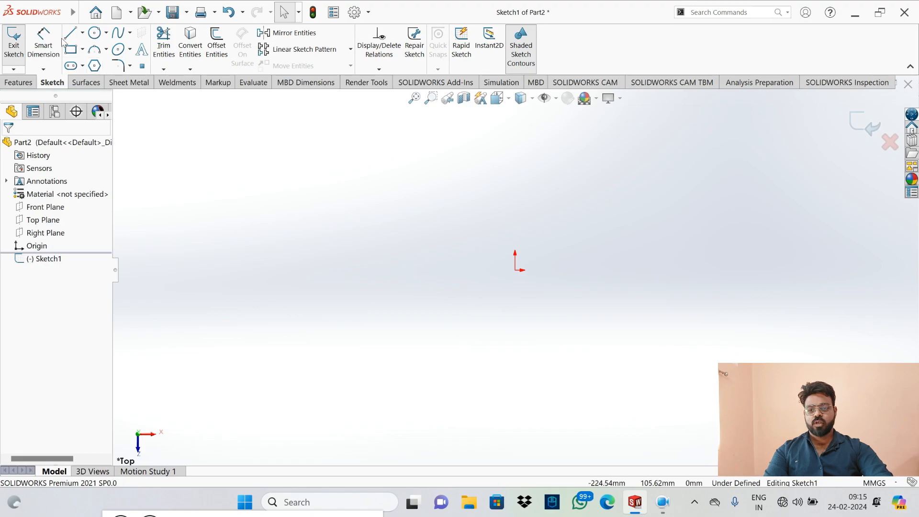
left_click(82, 33)
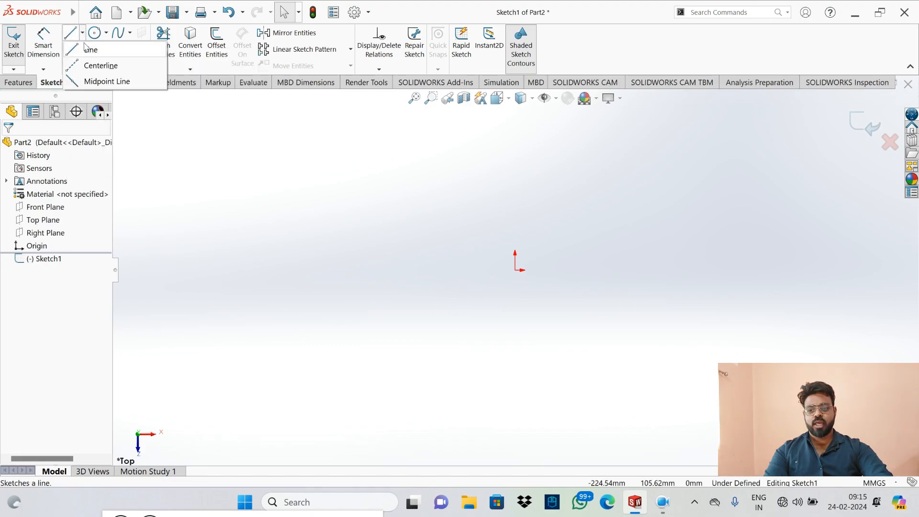
left_click(105, 67)
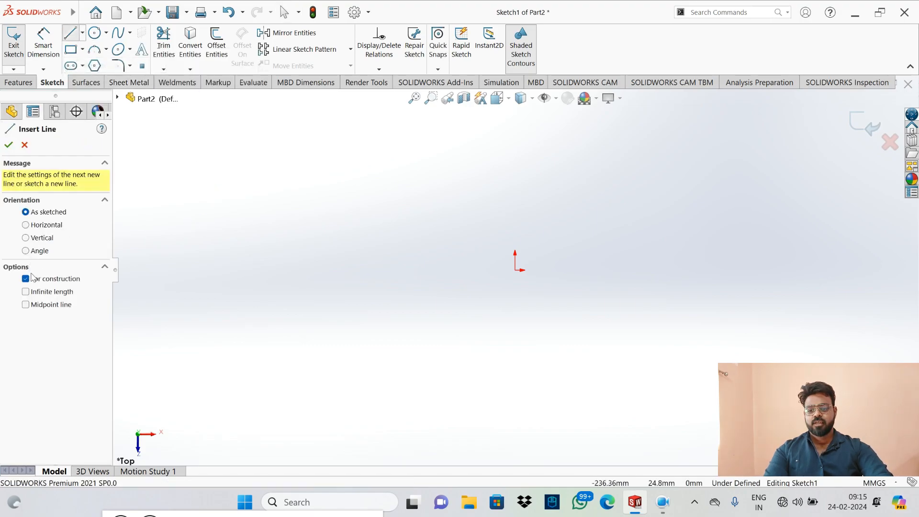
left_click(43, 291)
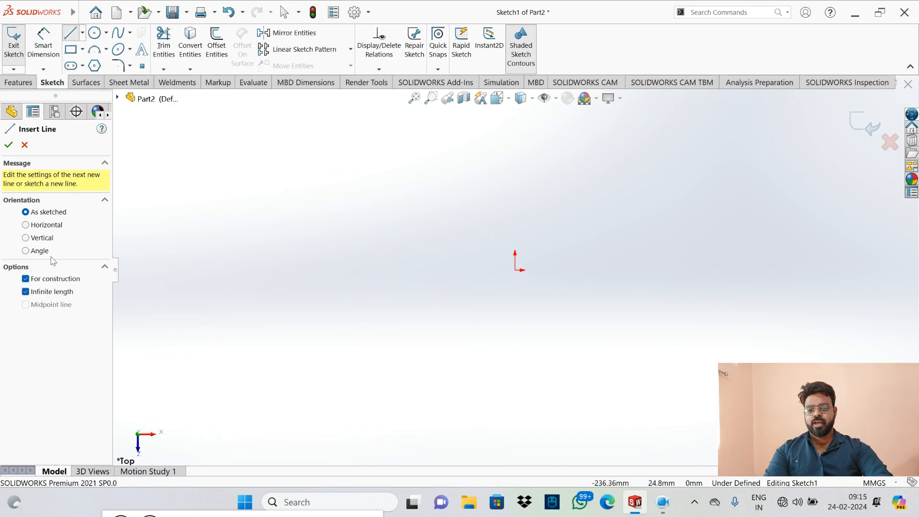
left_click(38, 226)
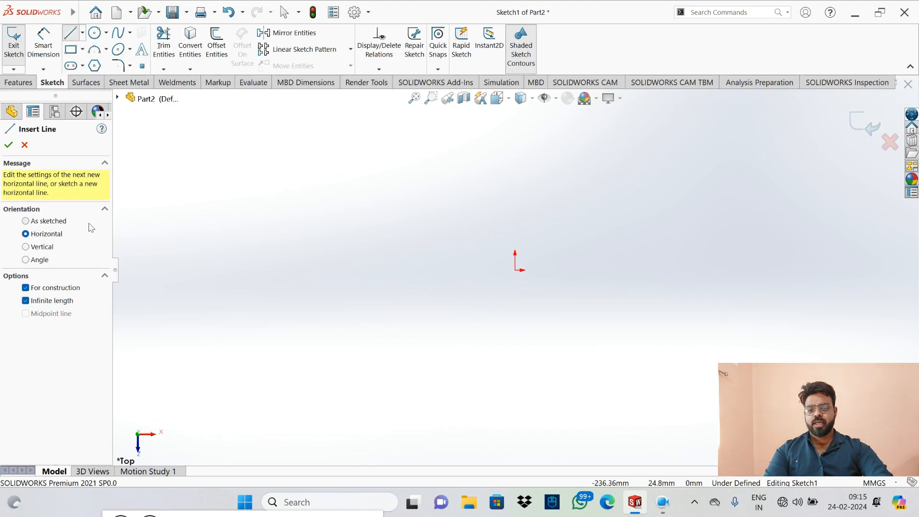
left_click(515, 271)
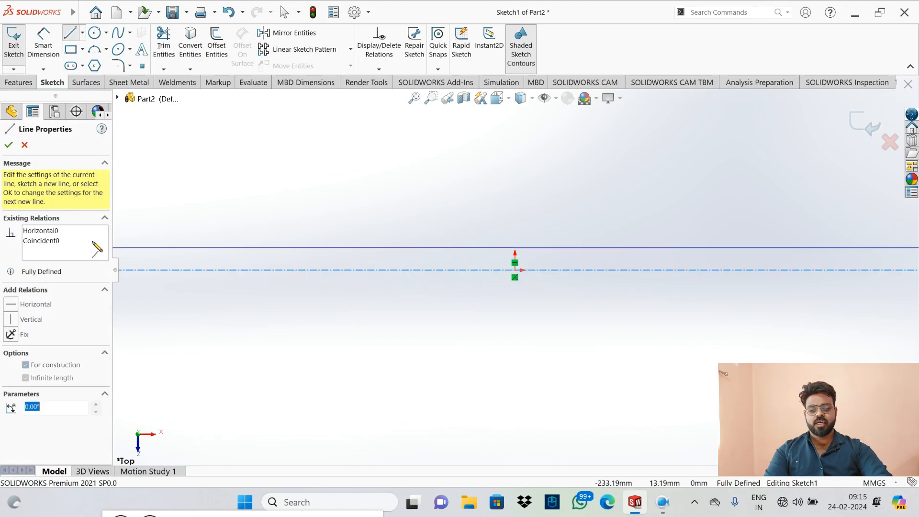
left_click(9, 147)
Step: Draw an infinite-length vertical construction line through the origin
left_click(26, 247)
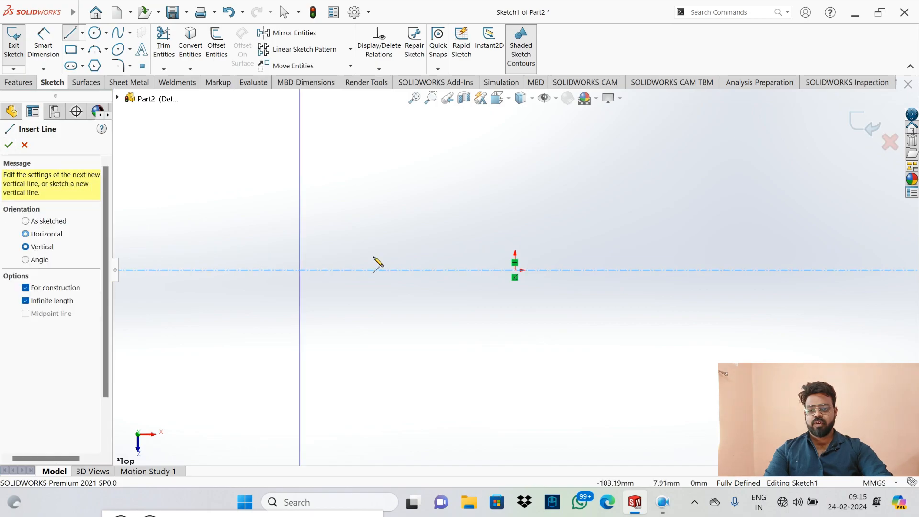
left_click(515, 271)
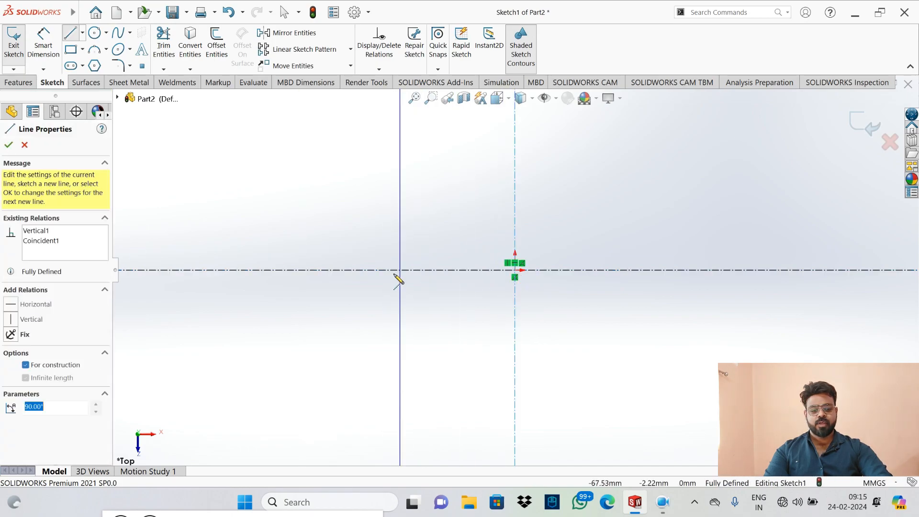
left_click(10, 146)
left_click(9, 146)
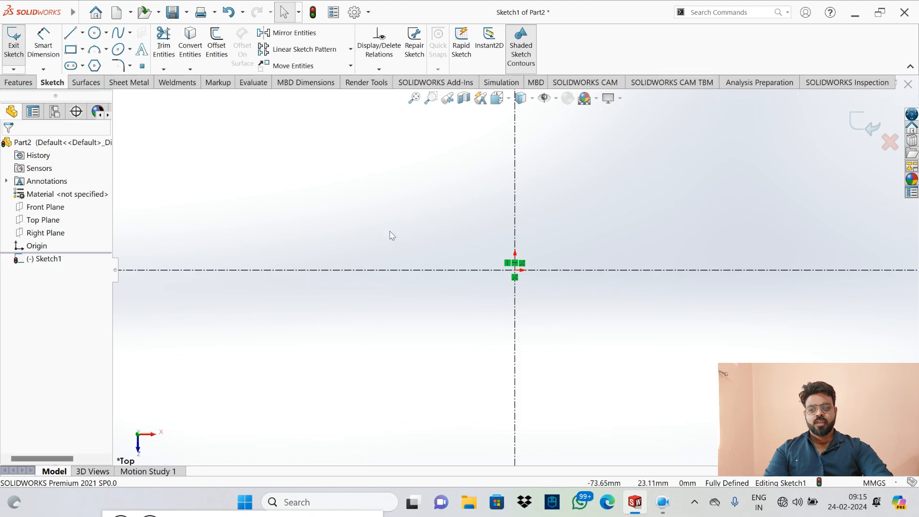
Step: Sketch a free line about 119 mm long in the upper-right quadrant, rising about 20° away from the origin without touching the centerlines
left_click(70, 37)
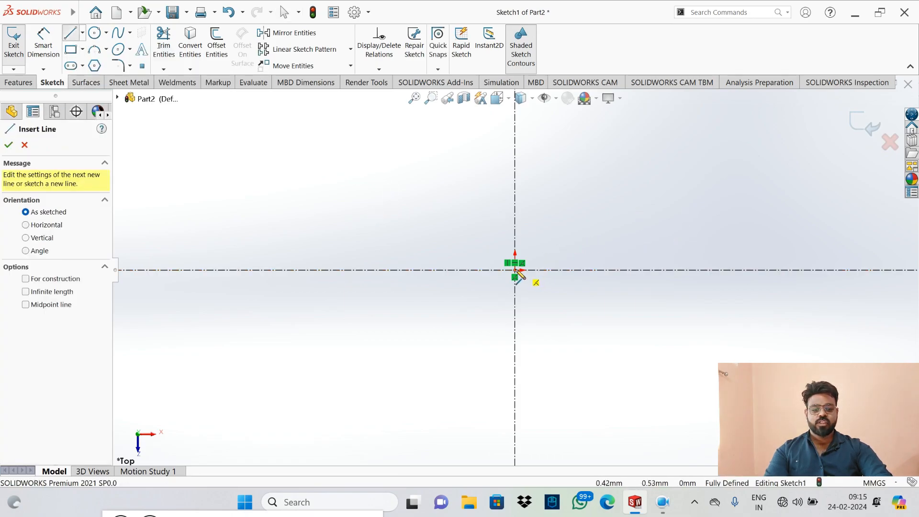
left_click(567, 236)
left_click(757, 169)
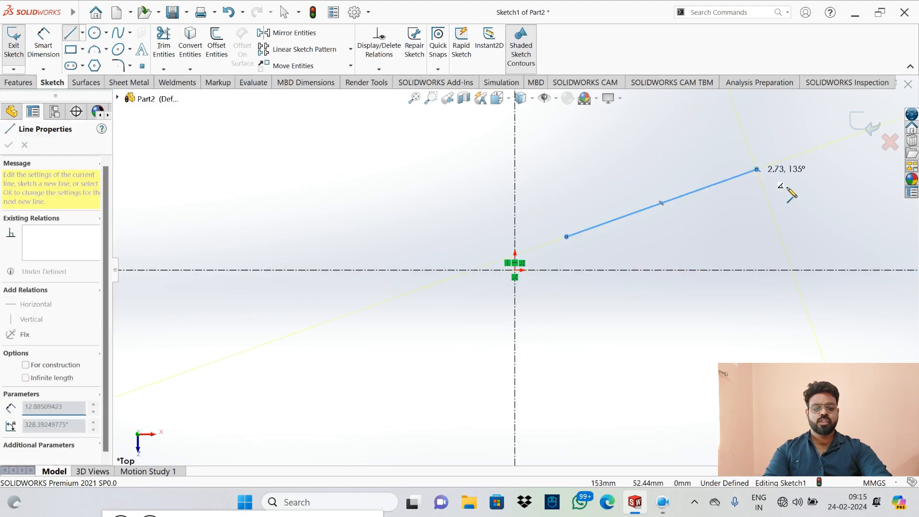
key("Escape")
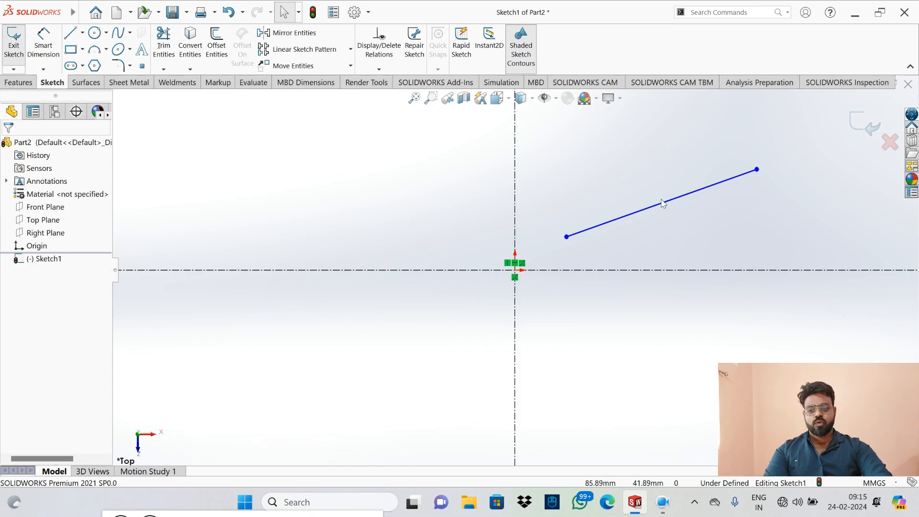
Step: Dimension the sloped line's length, keeping its drawn value
left_click(40, 55)
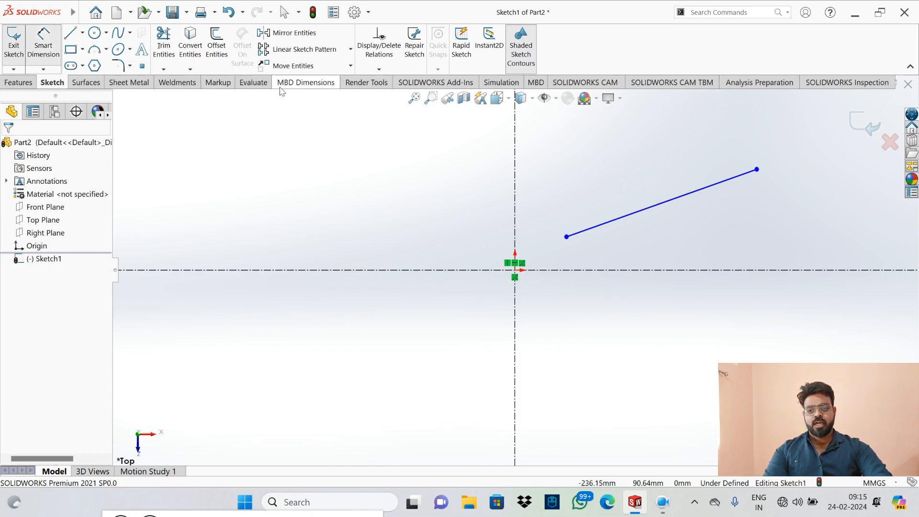
left_click(615, 224)
left_click(600, 190)
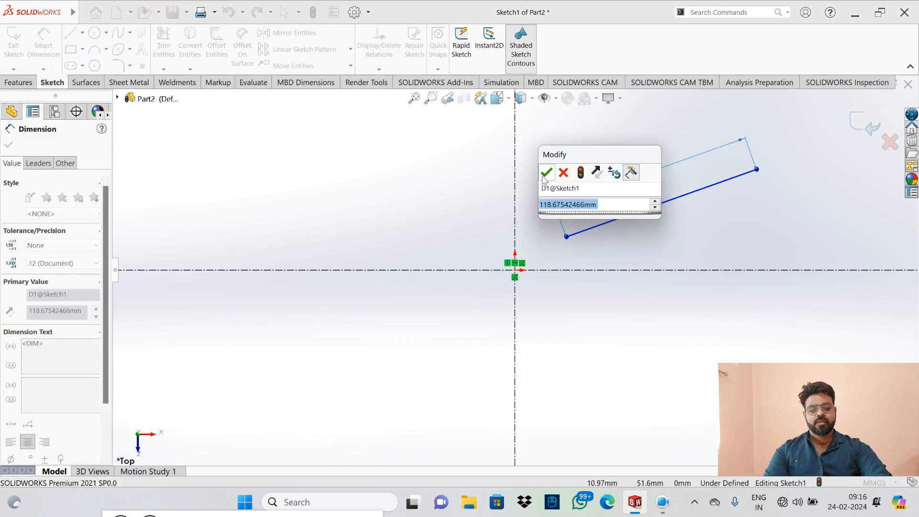
left_click(546, 173)
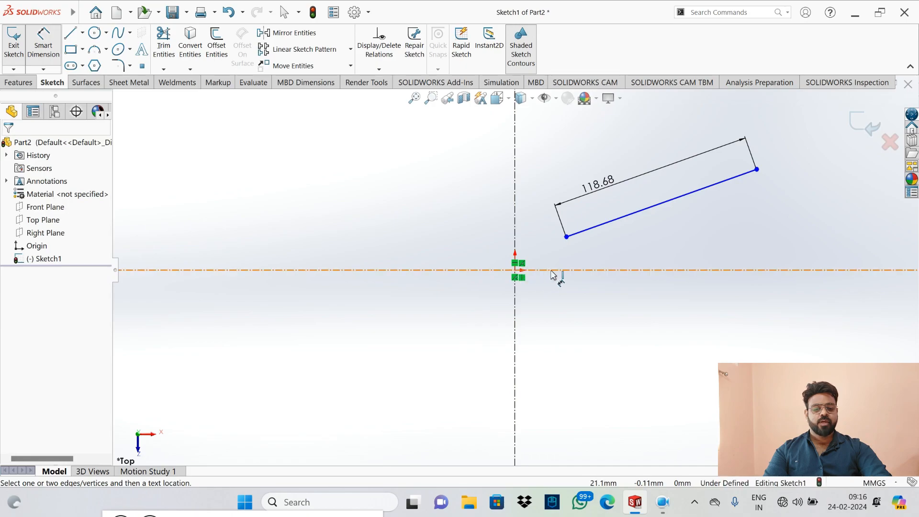
Step: Dimension the horizontal distance from the origin to the sloped line's lower endpoint, keeping the drawn value
left_click(517, 272)
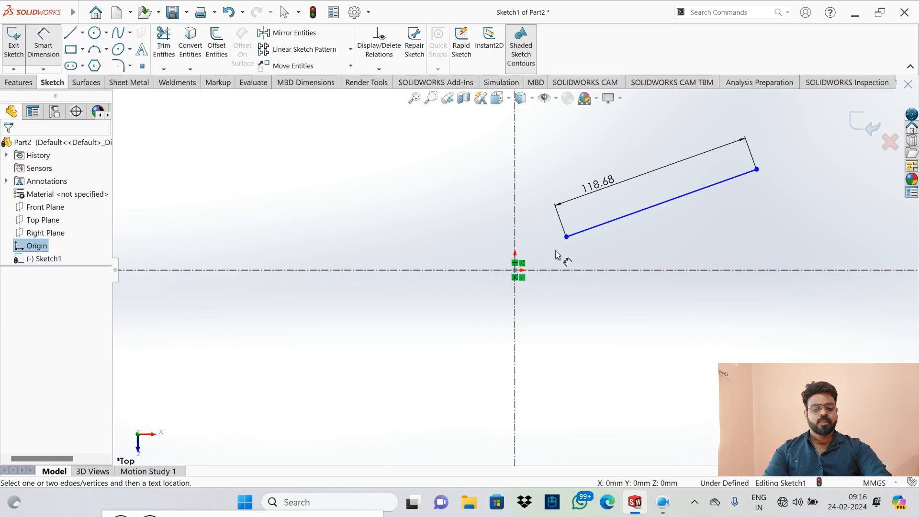
left_click(567, 238)
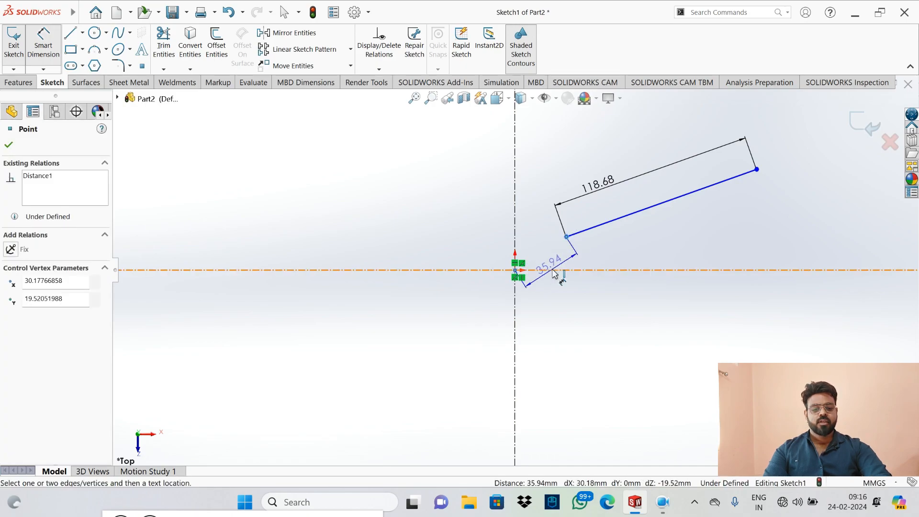
left_click(546, 302)
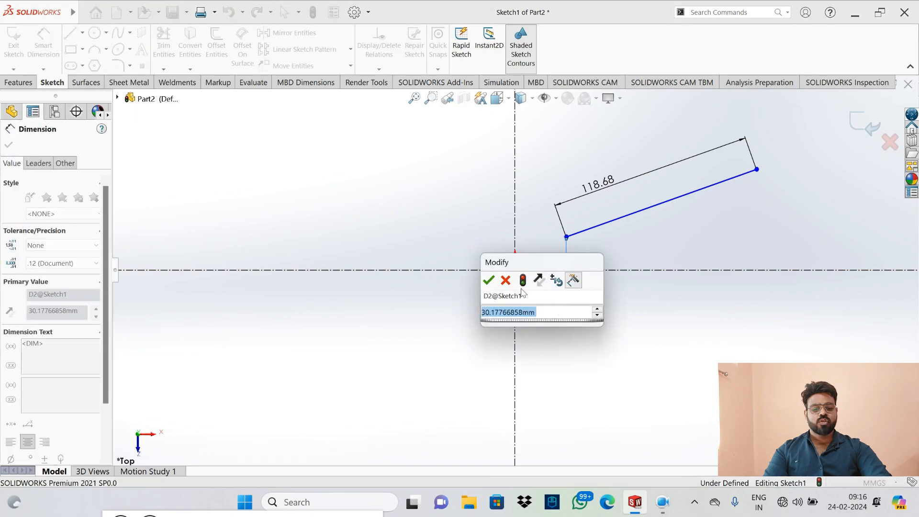
left_click(489, 280)
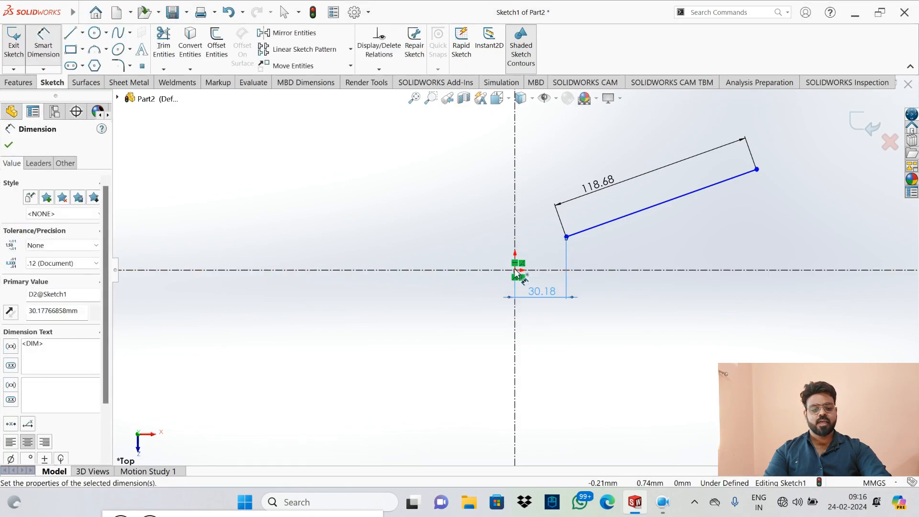
key("Escape")
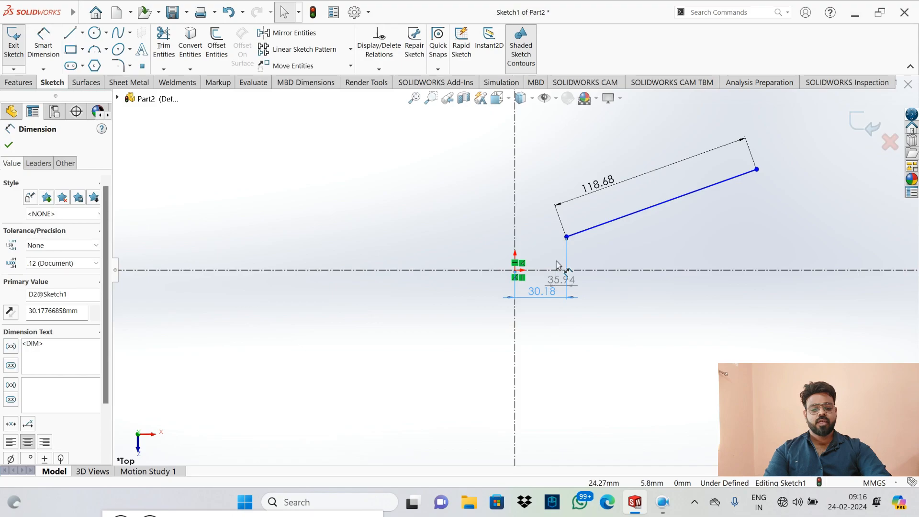
Step: Dimension the vertical distance from the origin to the sloped line's lower endpoint, keeping the drawn value
left_click(517, 274)
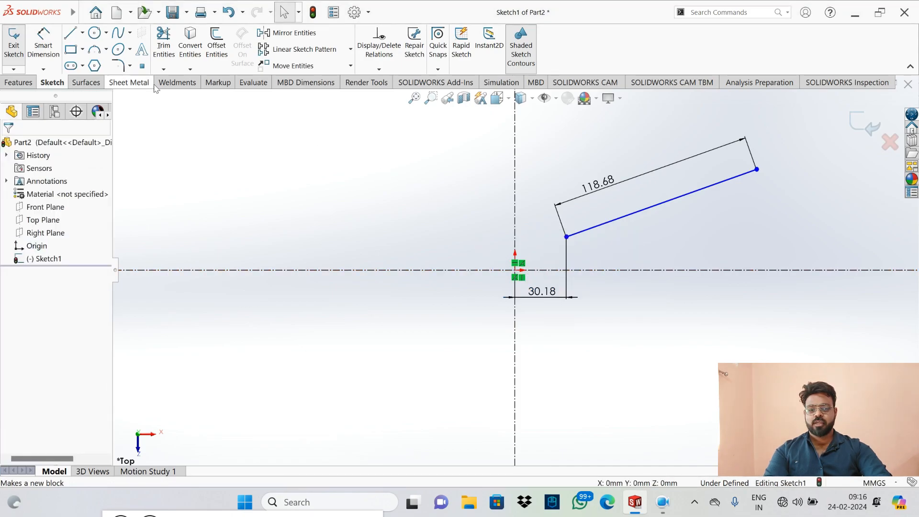
left_click(43, 46)
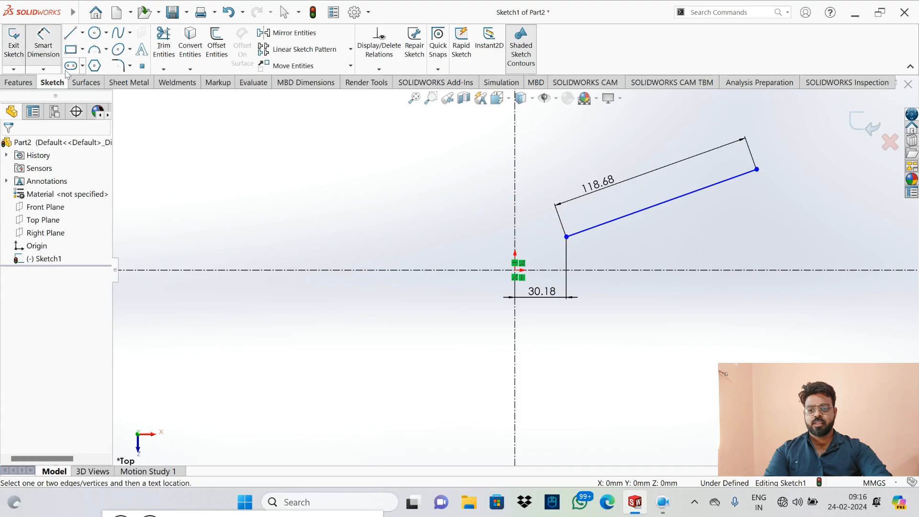
left_click(519, 277)
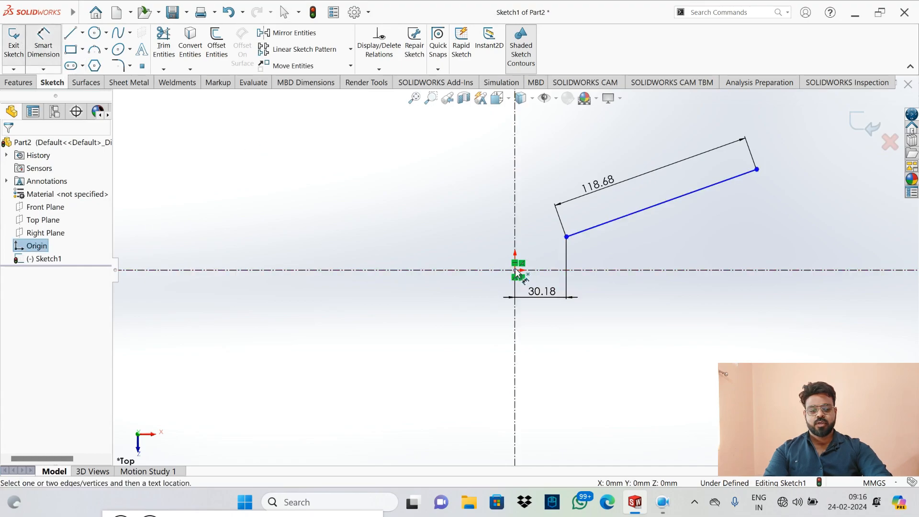
left_click(566, 237)
left_click(471, 253)
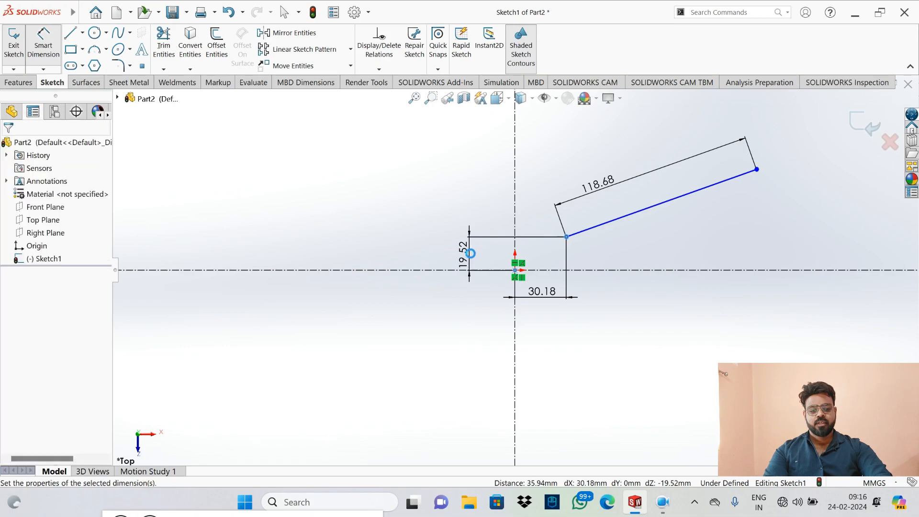
left_click(418, 241)
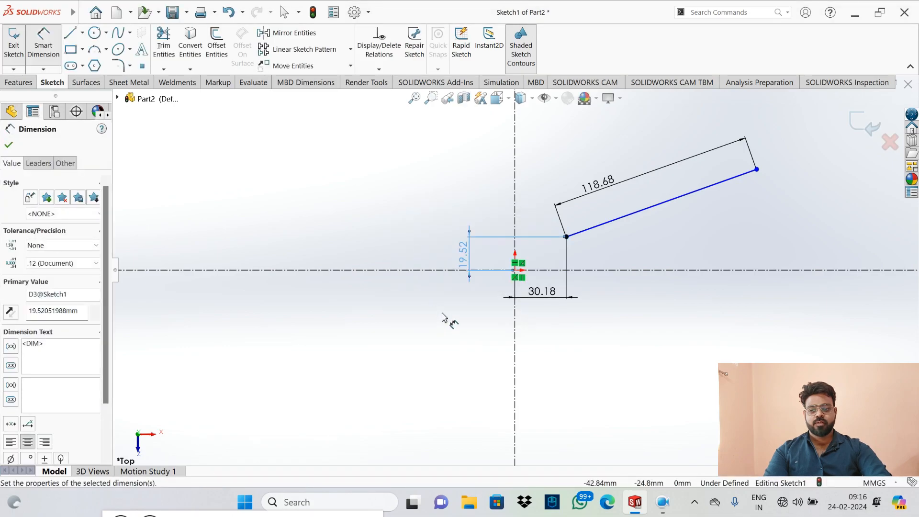
left_click(570, 300)
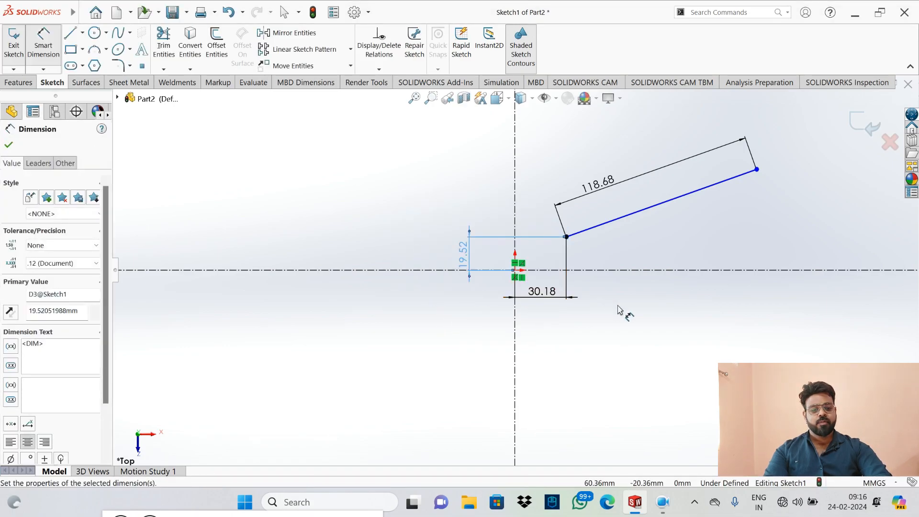
key("Escape")
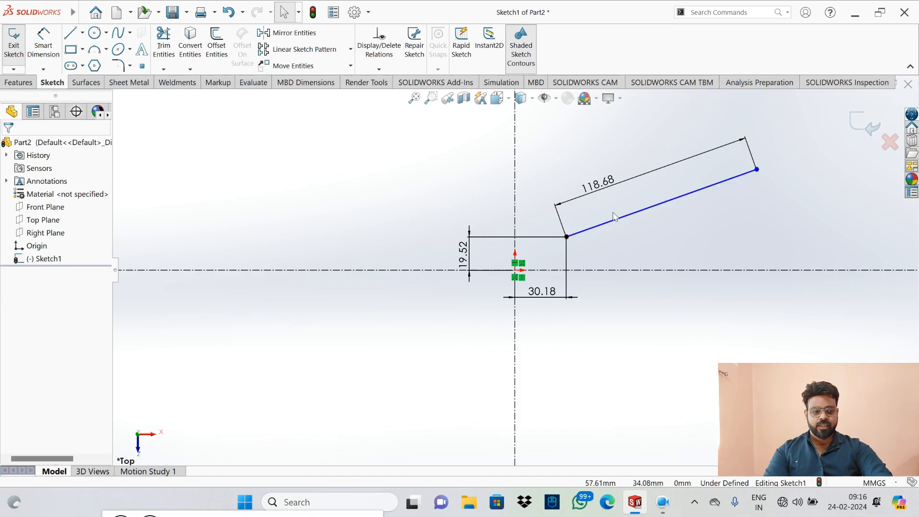
Step: Dimension the angle between the sloped line and the horizontal centerline, keeping the drawn value
left_click(43, 46)
left_click(616, 225)
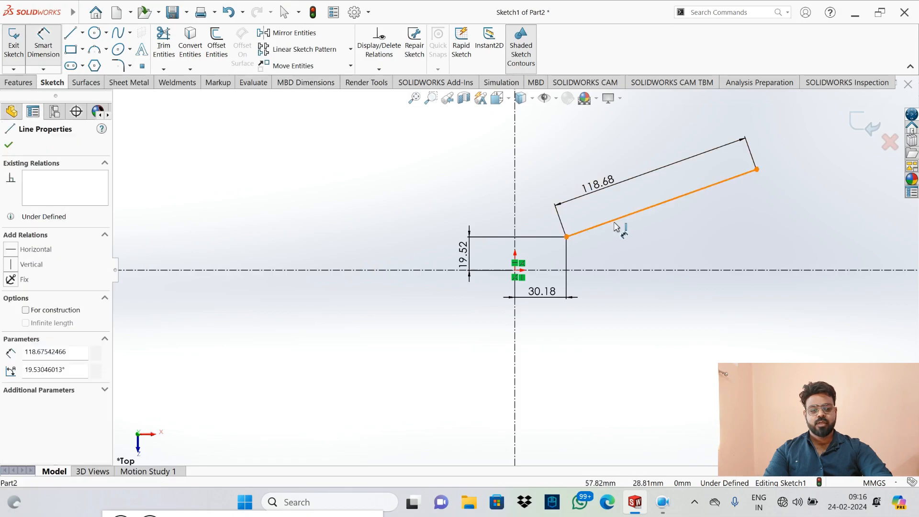
left_click(633, 270)
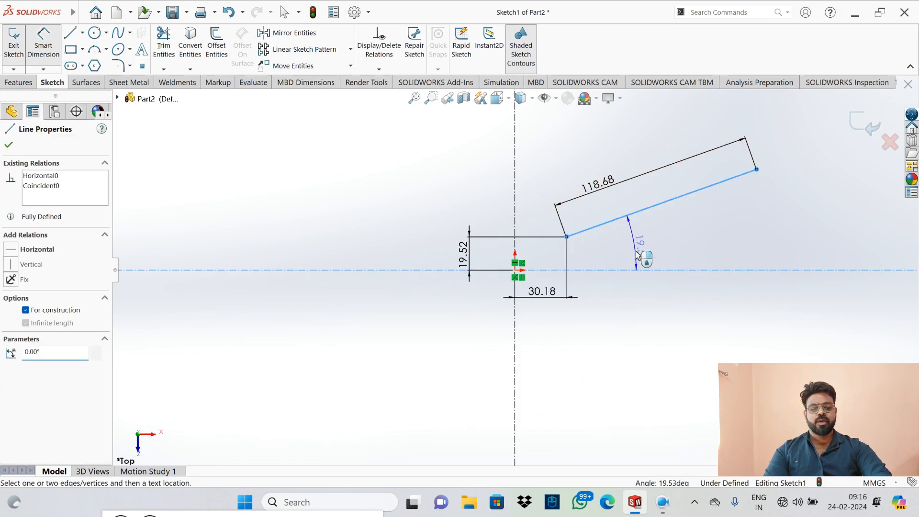
left_click(637, 255)
left_click(581, 235)
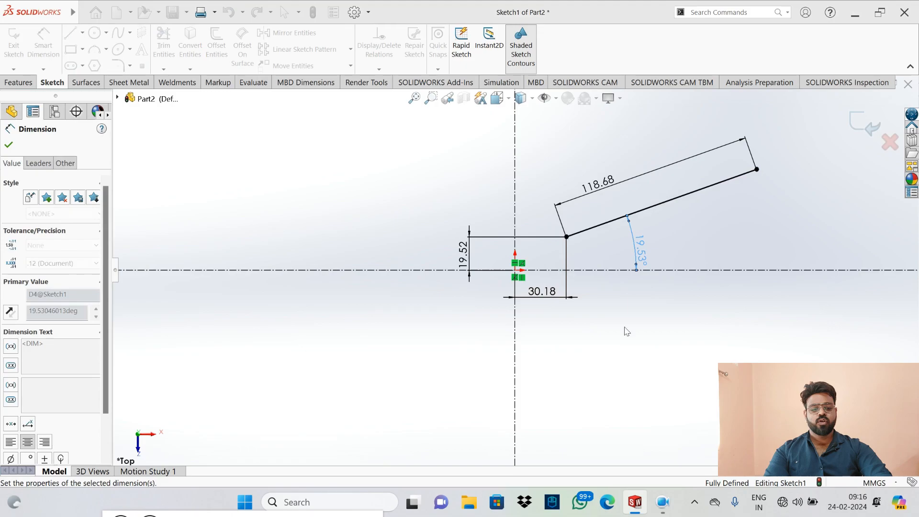
key("Escape")
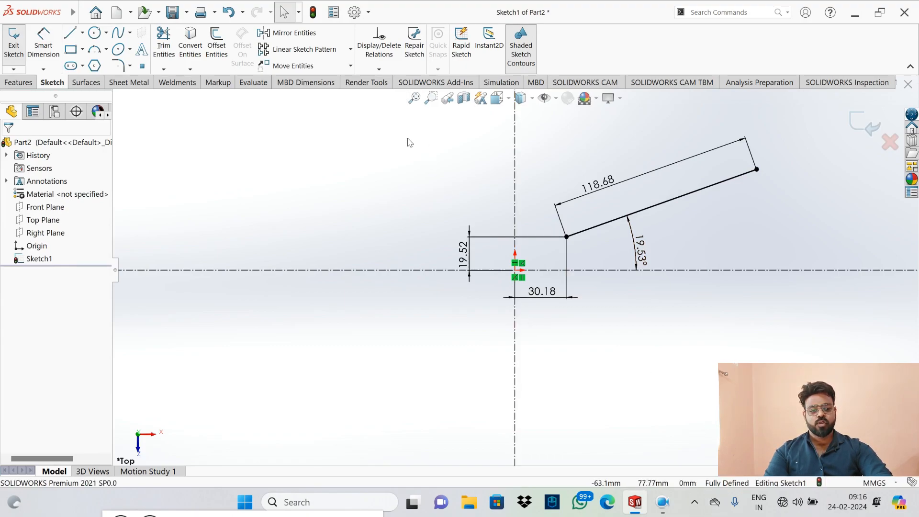
Step: Sketch a second line from the origin diagonally up into the upper-left quadrant
left_click(71, 32)
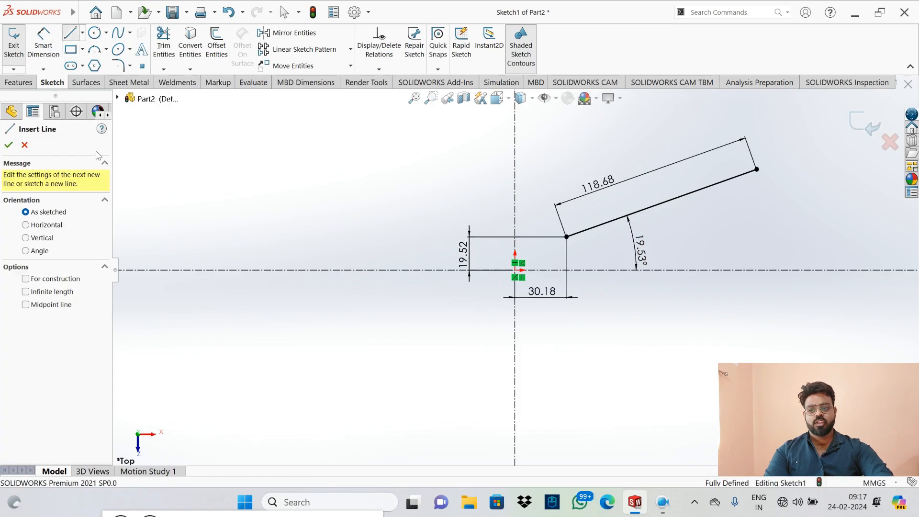
left_click(515, 270)
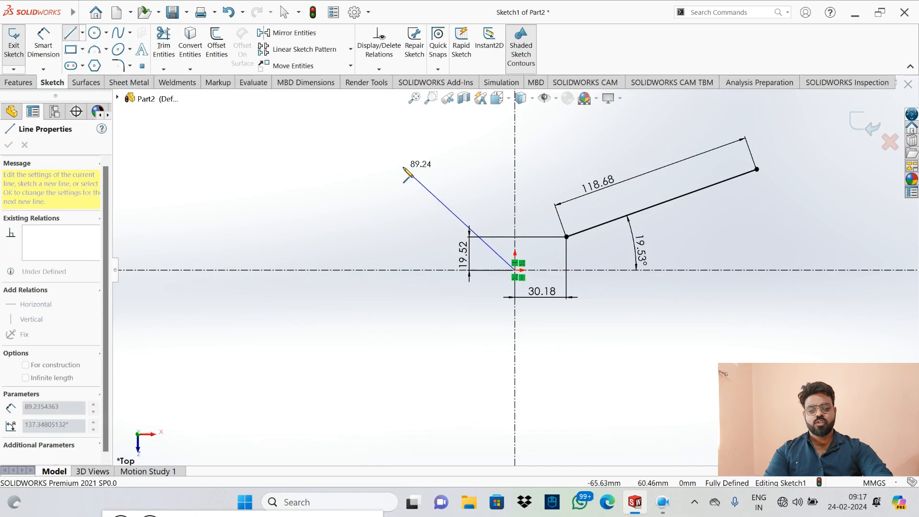
left_click(388, 151)
key("Escape")
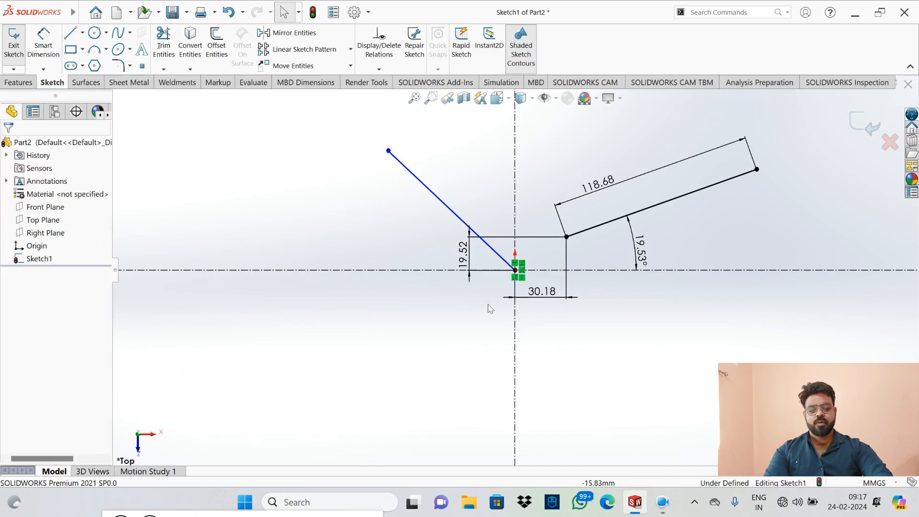
Step: Reposition the sloped line's vertical dimension beside its lower endpoint and dimension the second line's length, keeping the drawn value
left_click_drag(464, 256, 595, 256)
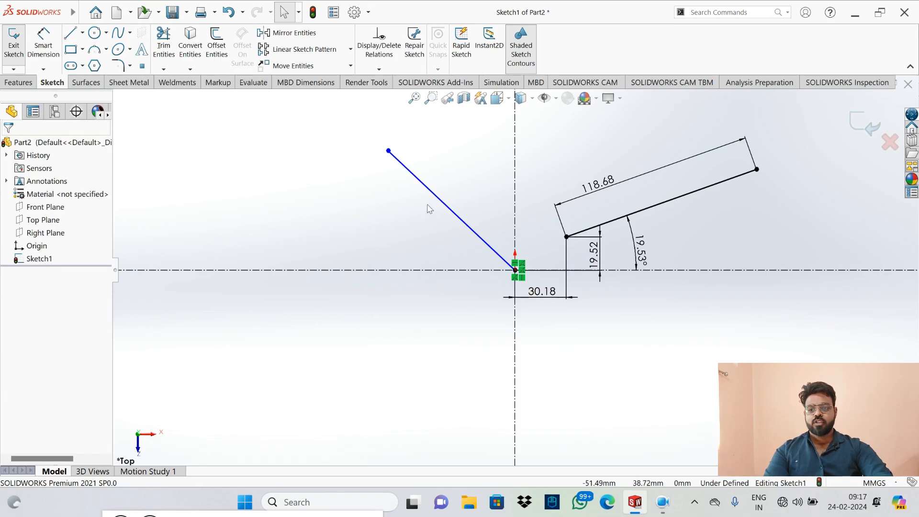
left_click(43, 46)
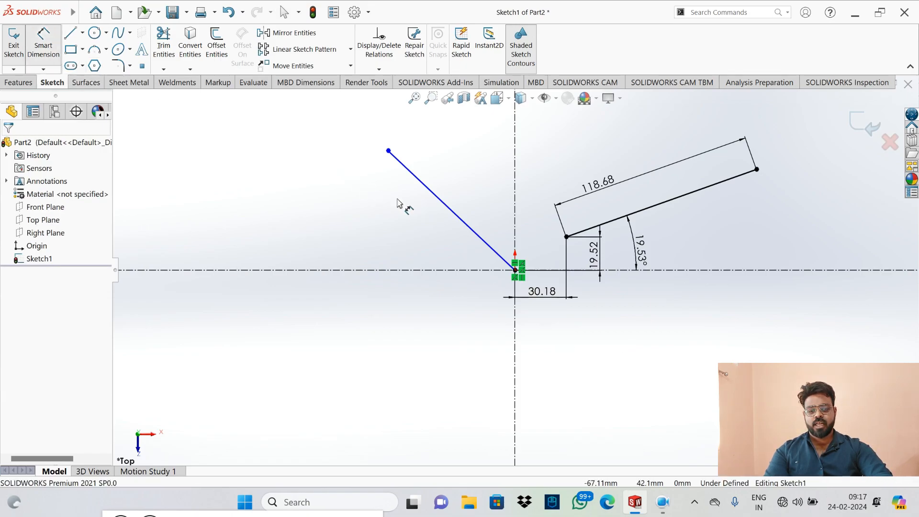
left_click(460, 218)
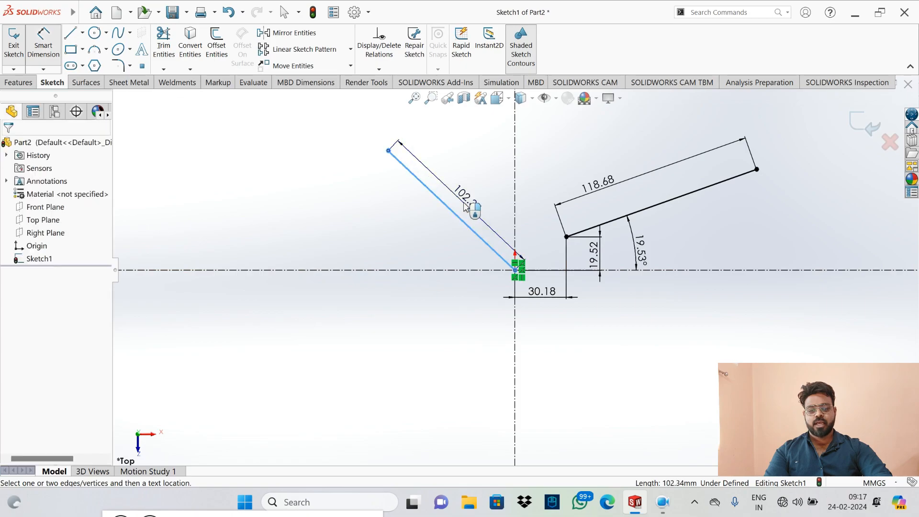
left_click(464, 206)
key("Return")
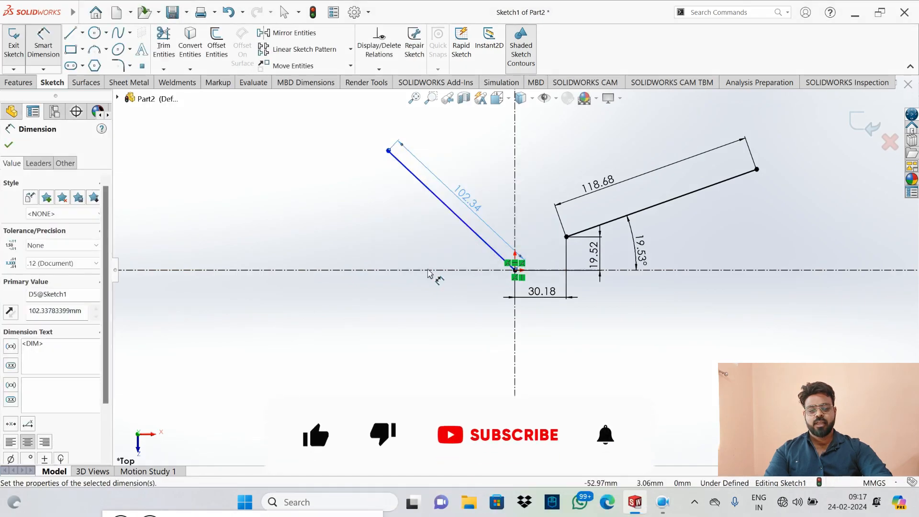
Step: Dimension the angle between the second line and the horizontal centerline, keeping the drawn value
left_click(447, 271)
left_click(481, 236)
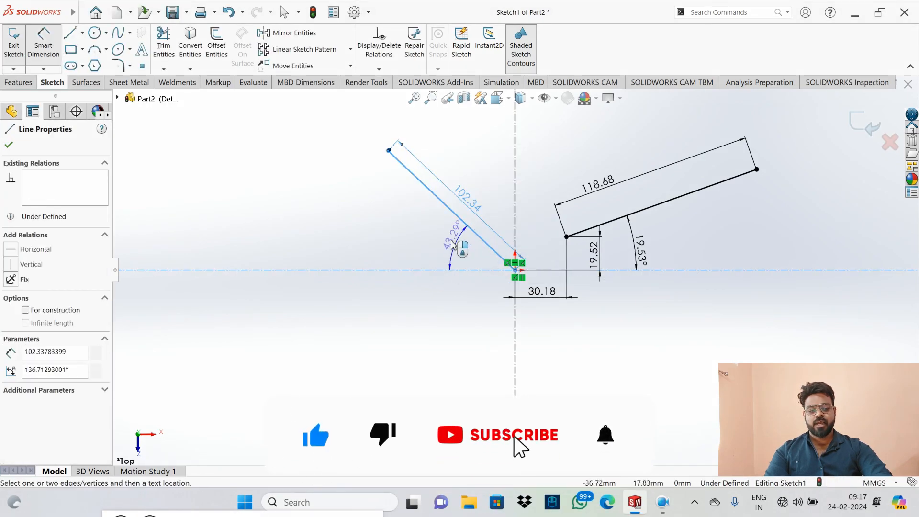
left_click(433, 243)
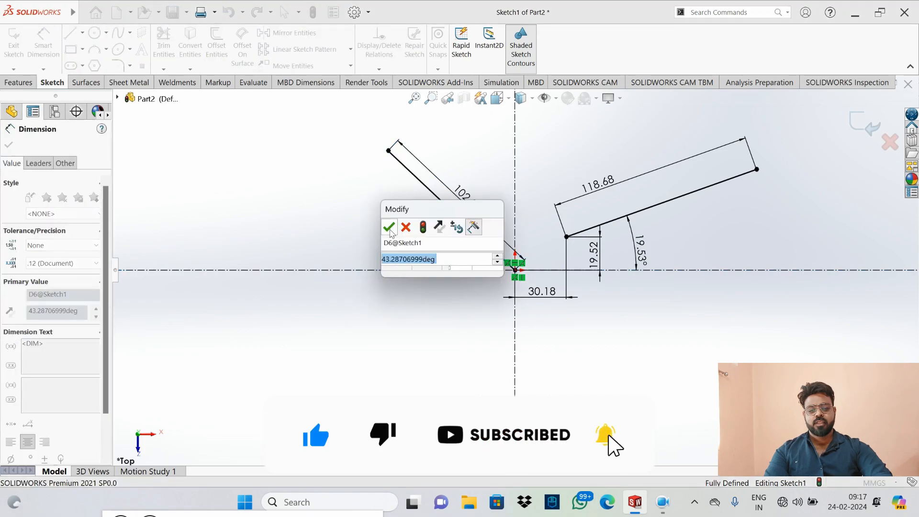
left_click(389, 229)
key("Escape")
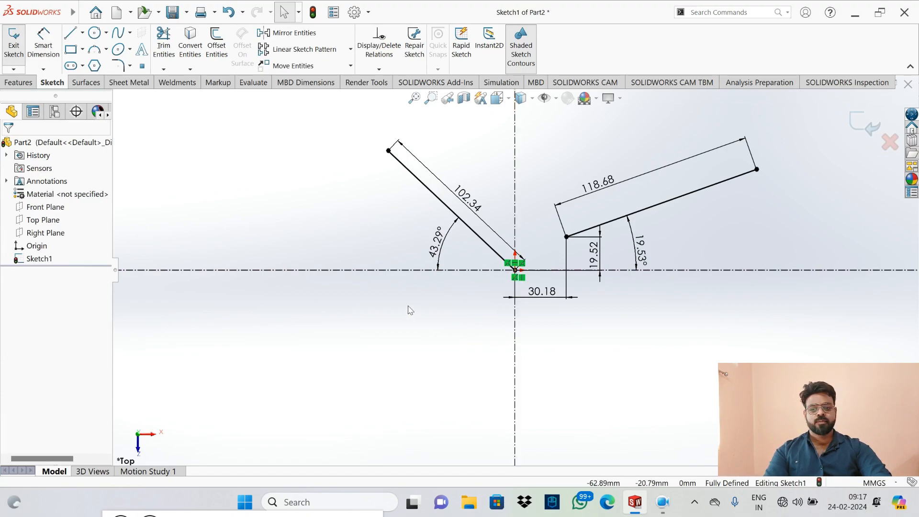
Step: Delete both sketched lines together with all their dimensions, leaving only the infinite centerlines
mouse_move(357, 104)
left_mouse_down()
mouse_move(774, 189)
mouse_move(777, 345)
left_mouse_up()
key("Delete")
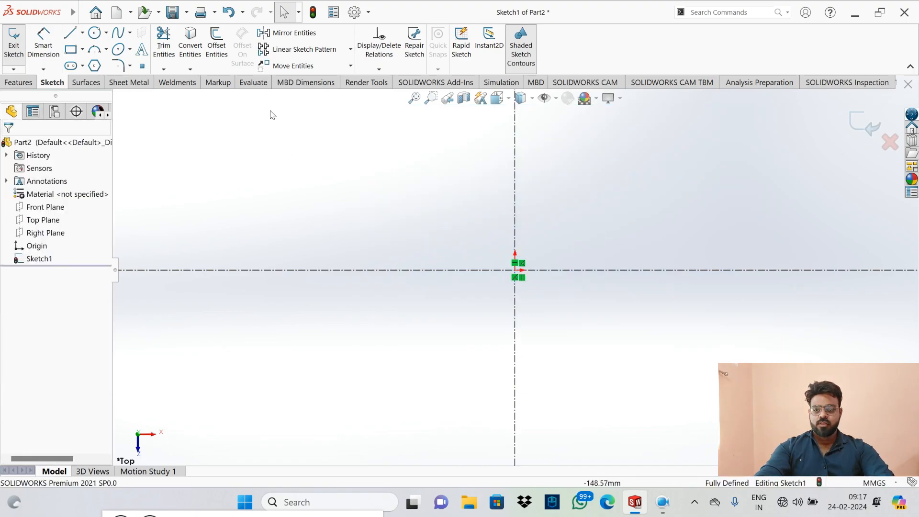
Step: Sketch a connected chain of three centerline segments from the origin through the upper-right quadrant, and delete the chain
left_click(82, 33)
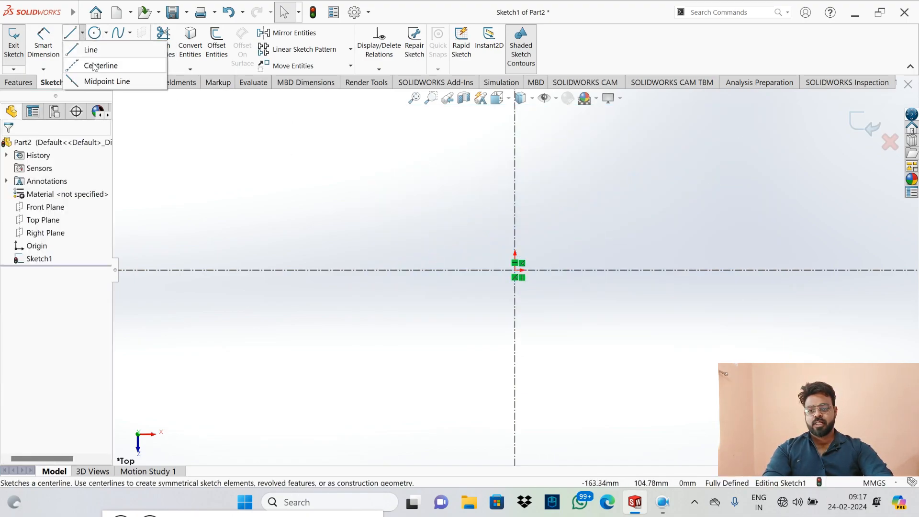
left_click(94, 66)
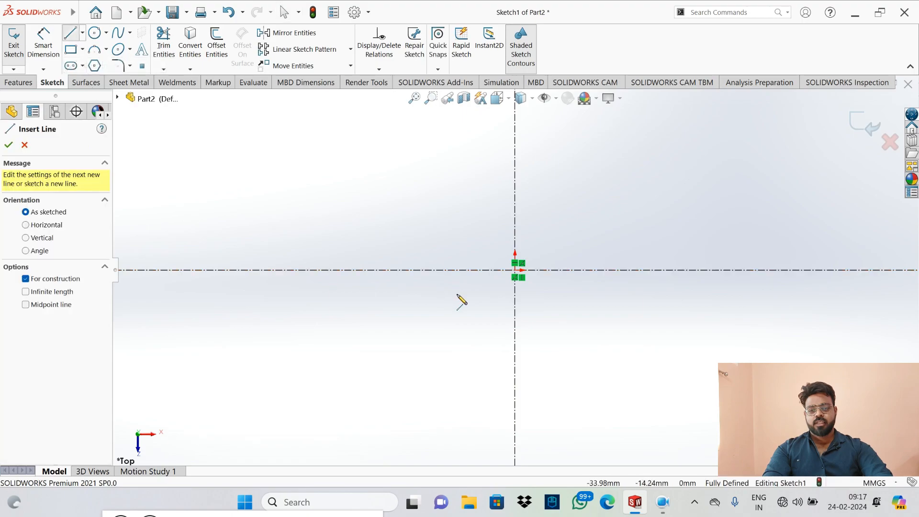
left_click(521, 271)
left_click(651, 182)
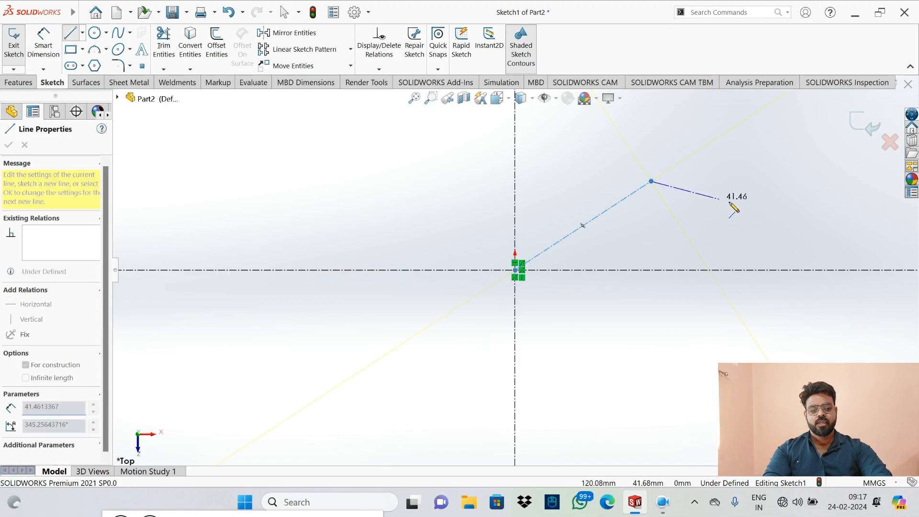
left_click(746, 207)
left_click(810, 169)
key("Escape")
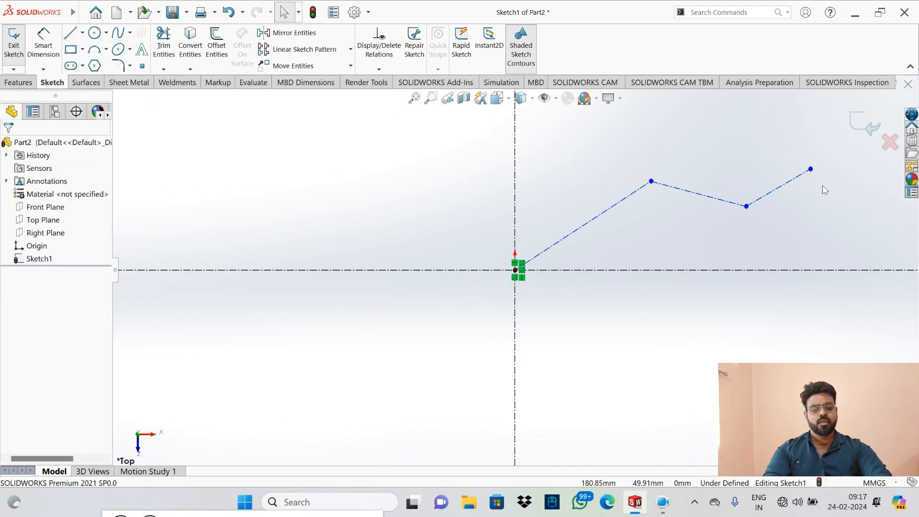
left_click_drag(421, 123, 861, 316)
key("Delete")
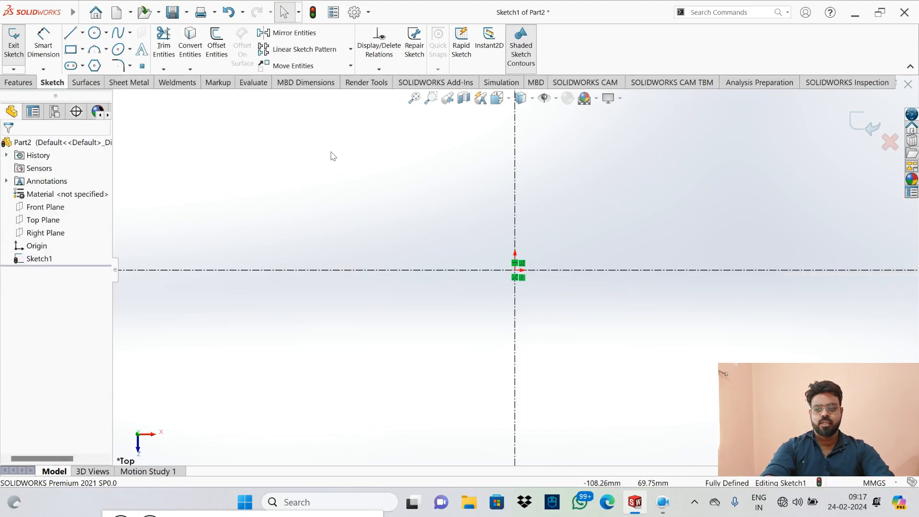
Step: Sketch a midpoint line about 236 mm long, centred on the origin and sloping up into the upper-right quadrant
left_click(82, 33)
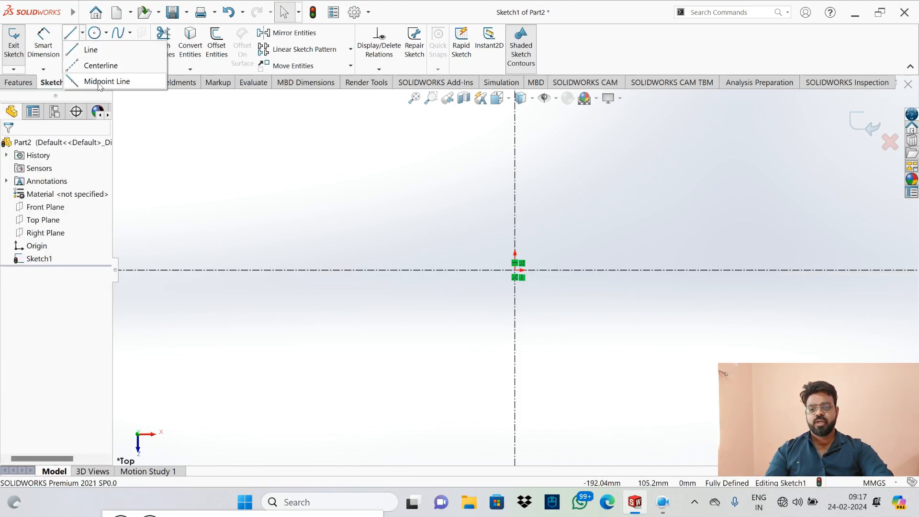
left_click(100, 82)
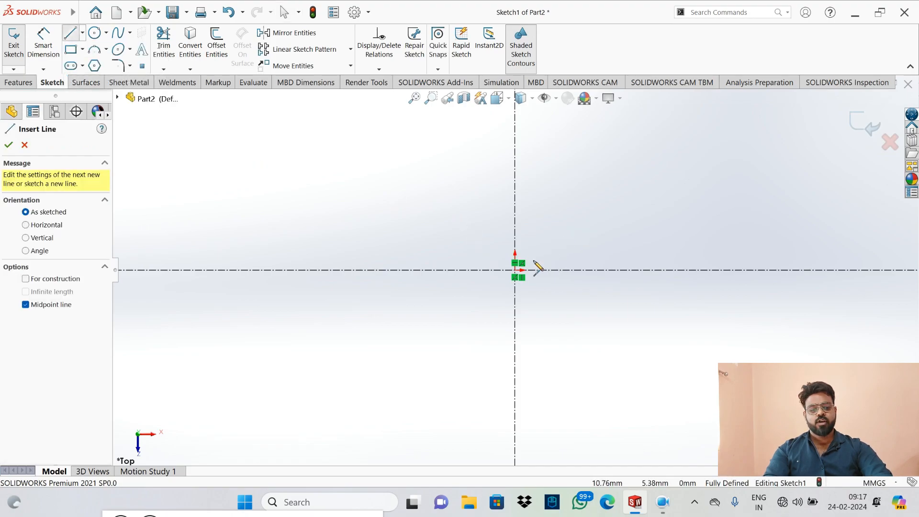
left_click(515, 270)
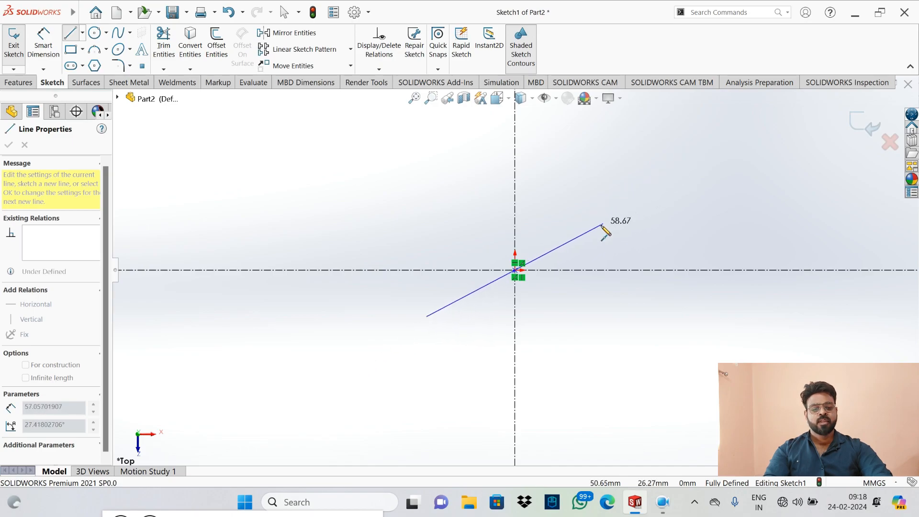
left_click(693, 177)
key("Escape")
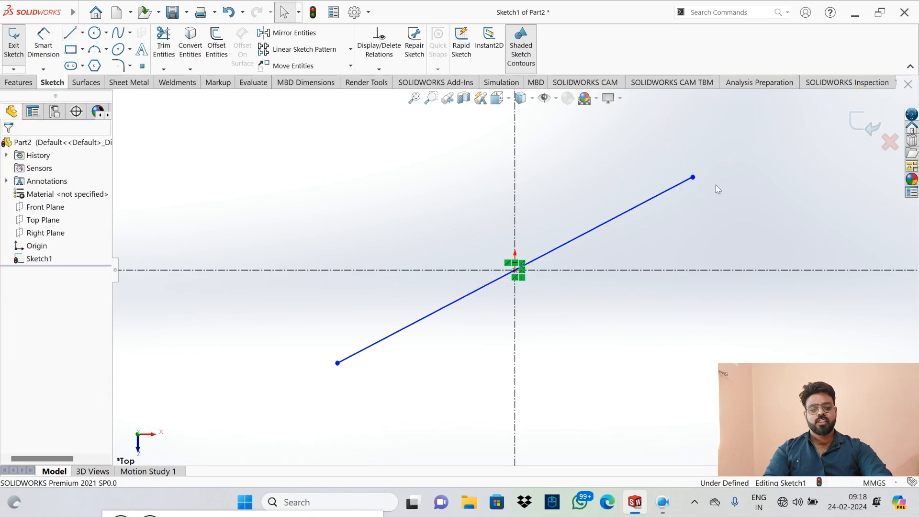
Step: Dimension the aligned distance from the origin to the midpoint line's upper endpoint, keeping the drawn value
left_click(43, 44)
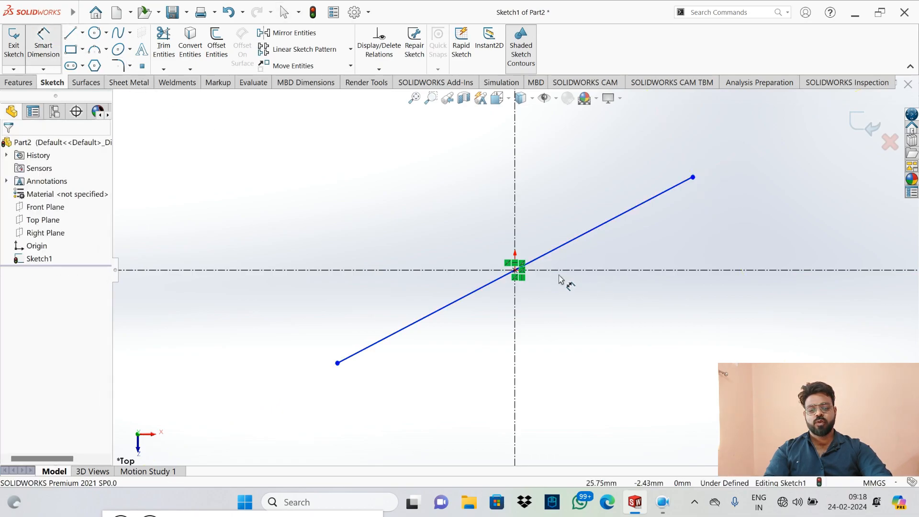
left_click(519, 271)
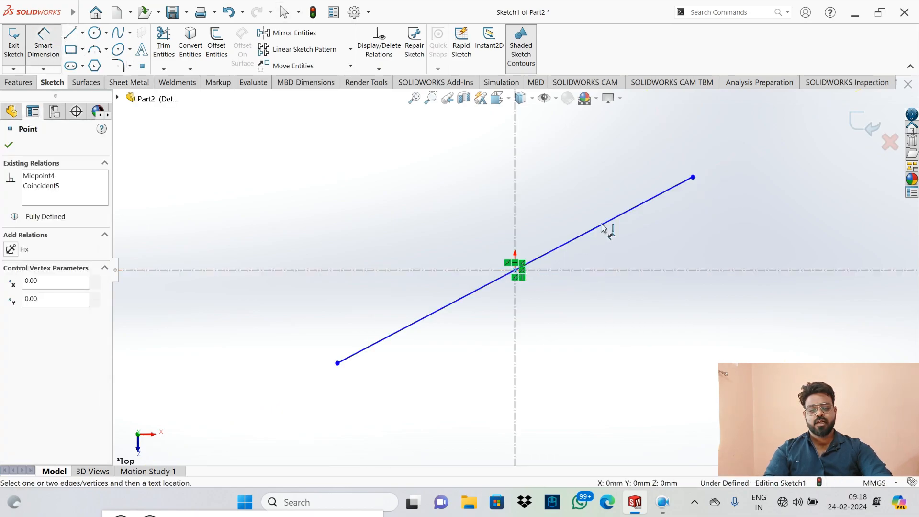
left_click(694, 178)
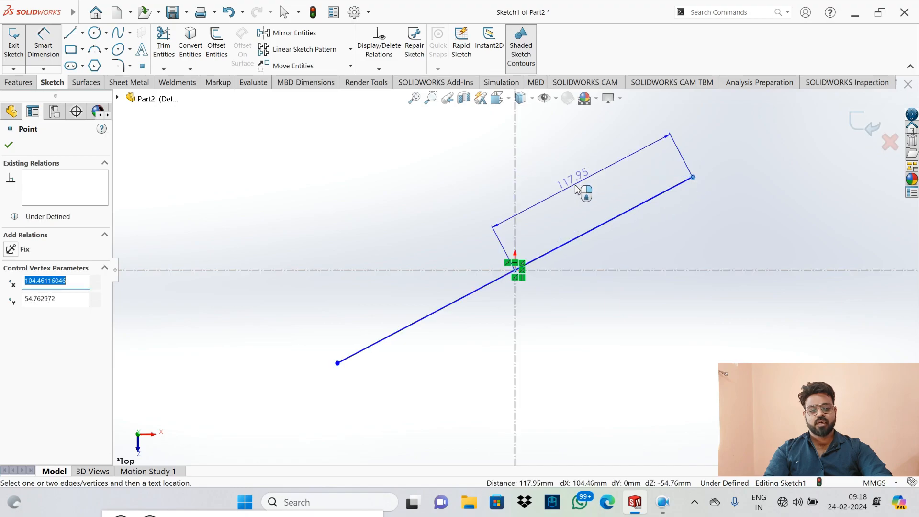
left_click(539, 206)
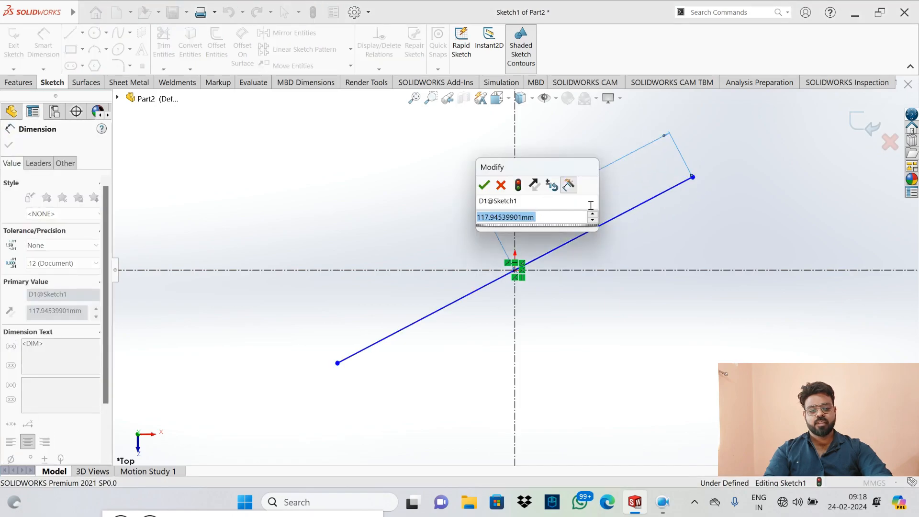
left_click(484, 186)
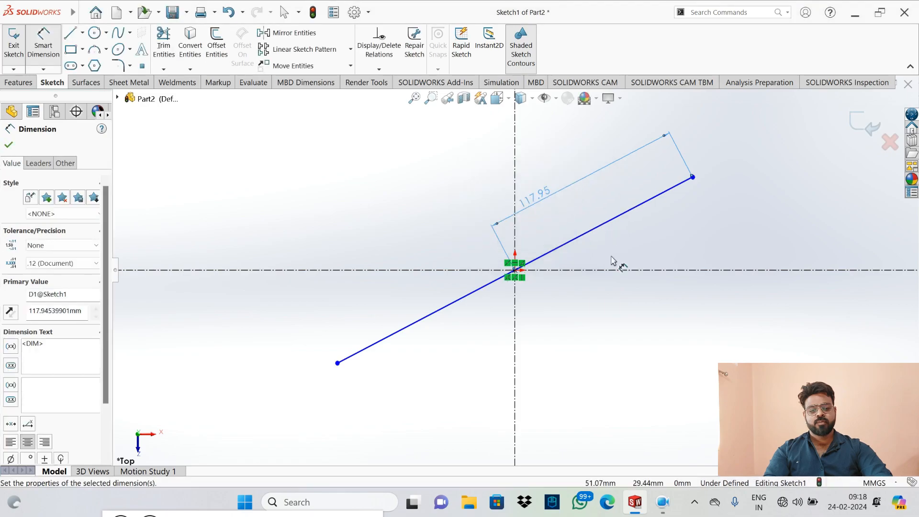
key("Escape")
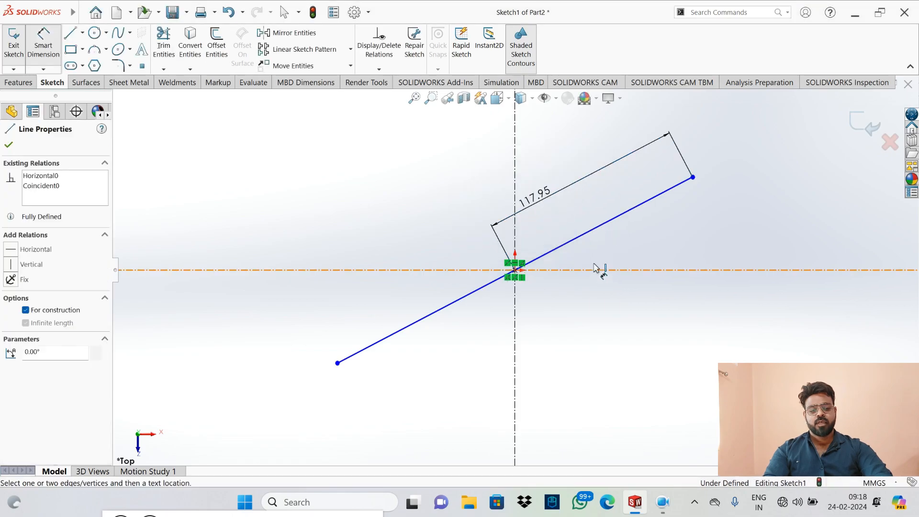
Step: Try to dimension the angle from the infinite horizontal centerline to the midpoint line
left_click(586, 236)
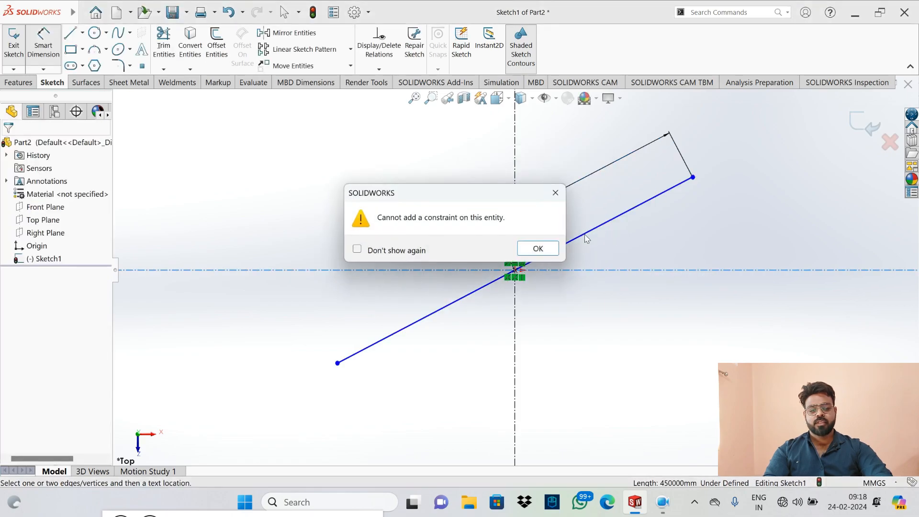
left_click(536, 248)
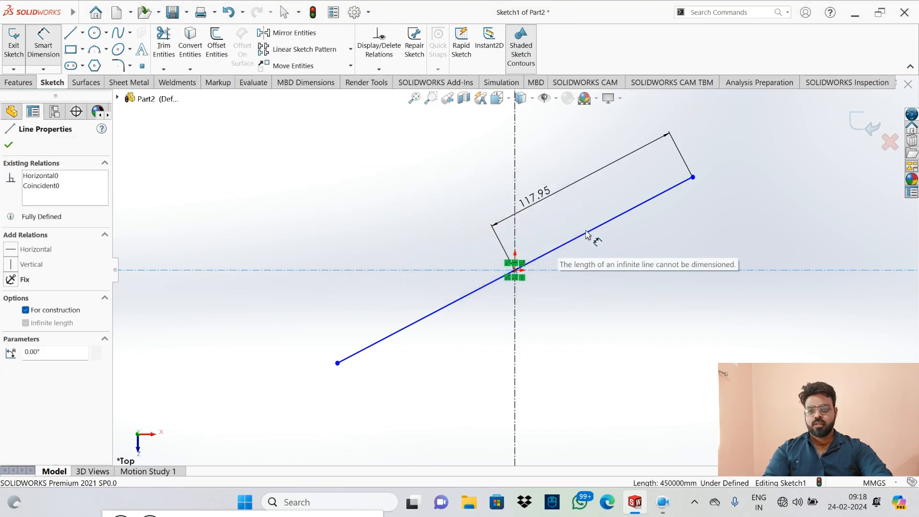
key("Escape")
Step: Dimension the angle between the midpoint line and the horizontal centerline, keeping the drawn value
left_click(43, 48)
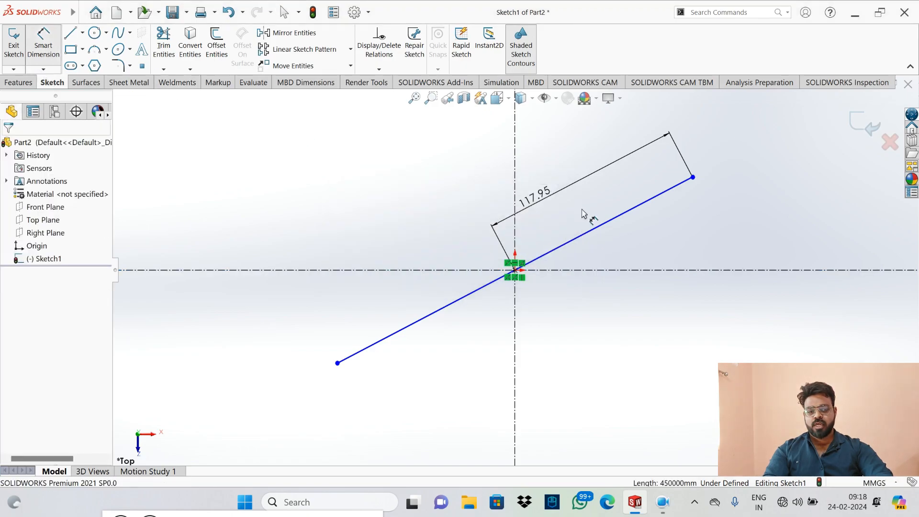
left_click(580, 238)
left_click(591, 269)
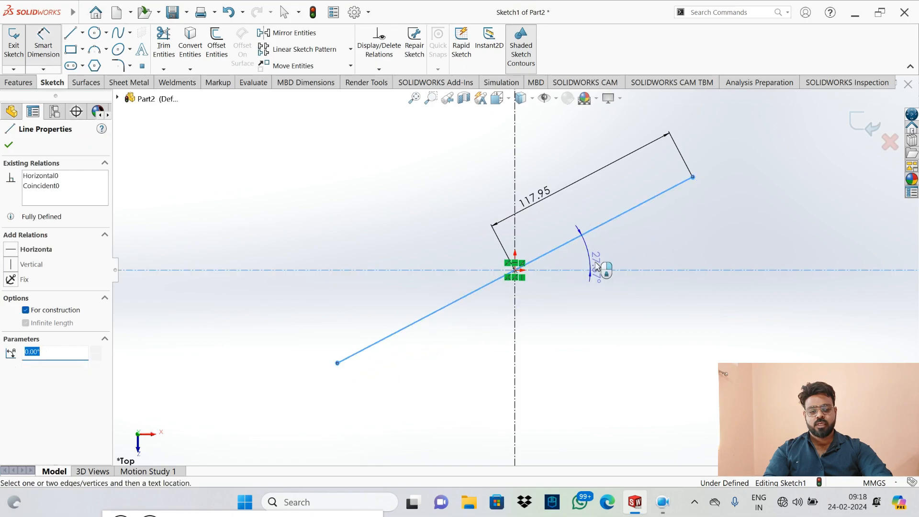
left_click(605, 261)
left_click(548, 236)
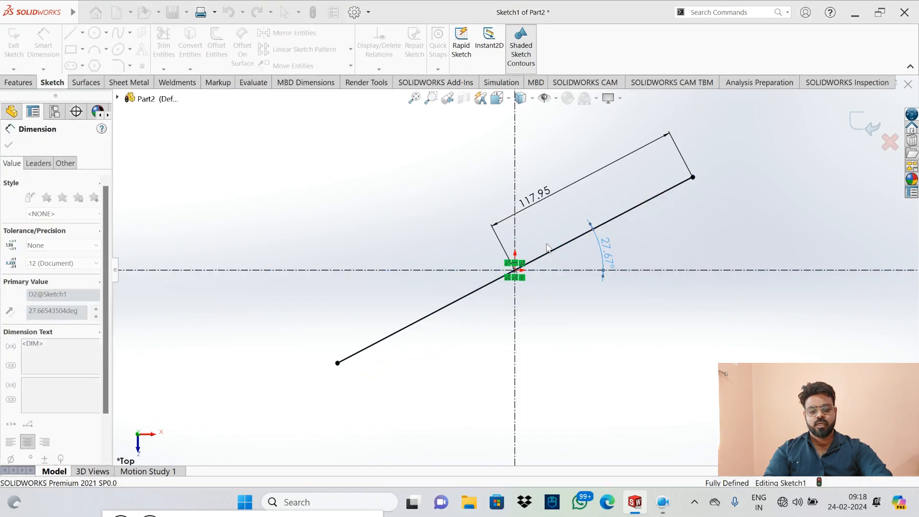
key("Escape")
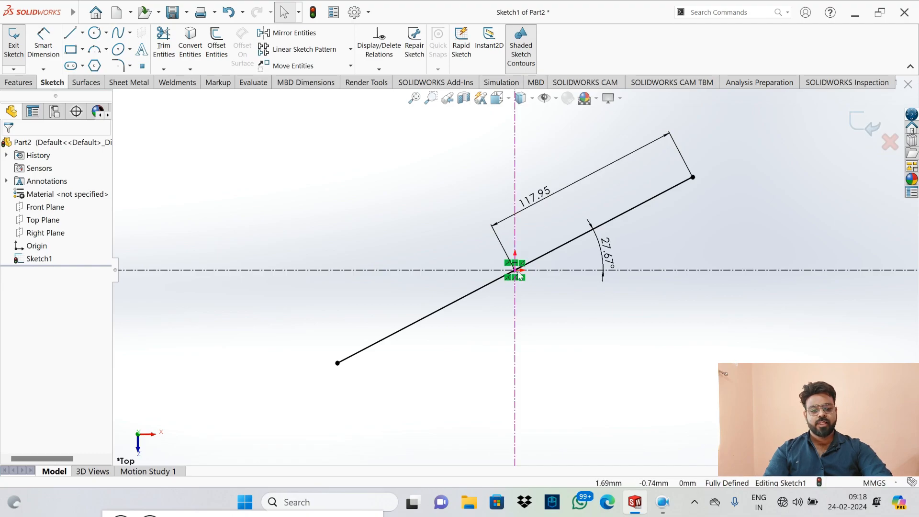
Step: Replace the origin-to-endpoint dimension with one for the midpoint line's full length, keeping the drawn value
left_click(543, 204)
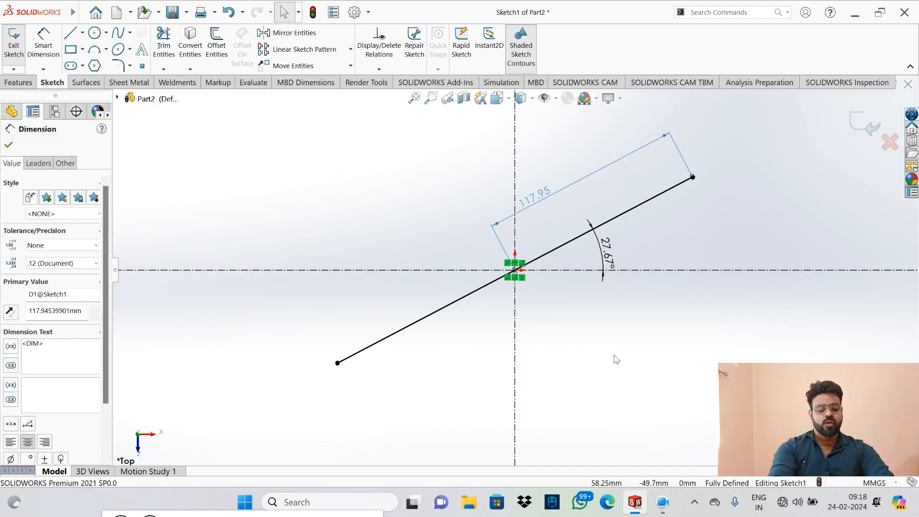
key("Delete")
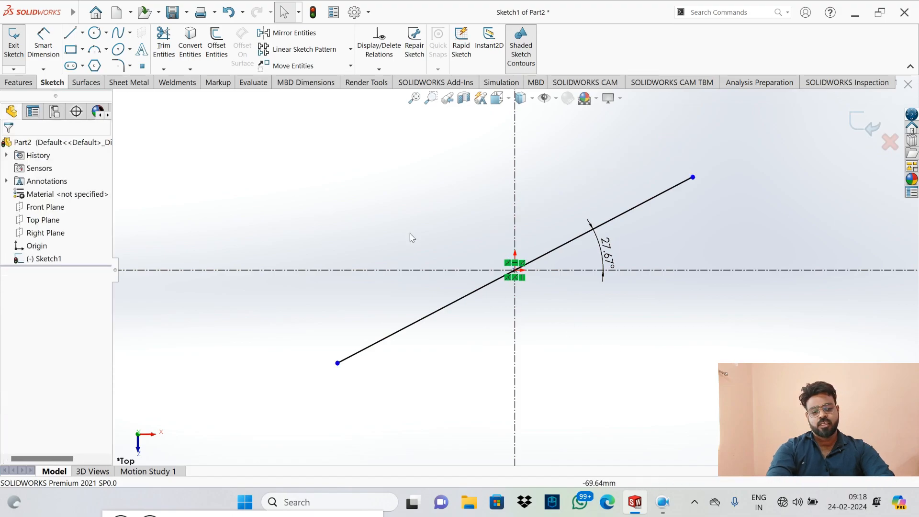
left_click(43, 45)
left_click(441, 310)
left_click(410, 260)
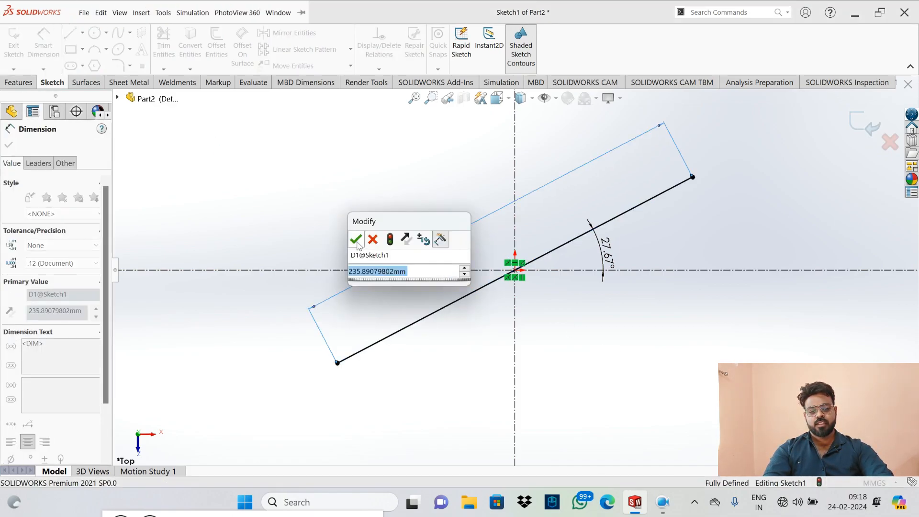
key("Return")
key("Escape")
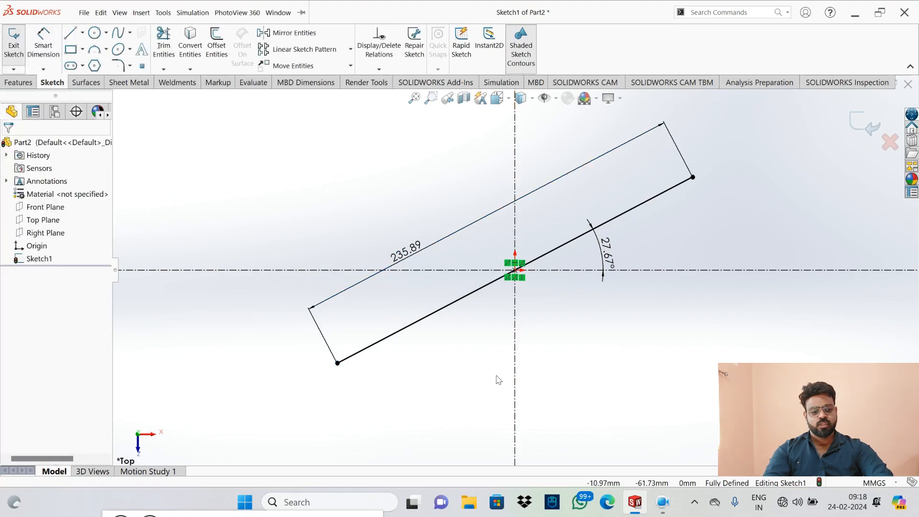
Step: Delete the midpoint line together with its length and angle dimensions
mouse_move(258, 145)
left_mouse_down()
mouse_move(512, 174)
mouse_move(771, 410)
left_mouse_up()
key("Delete")
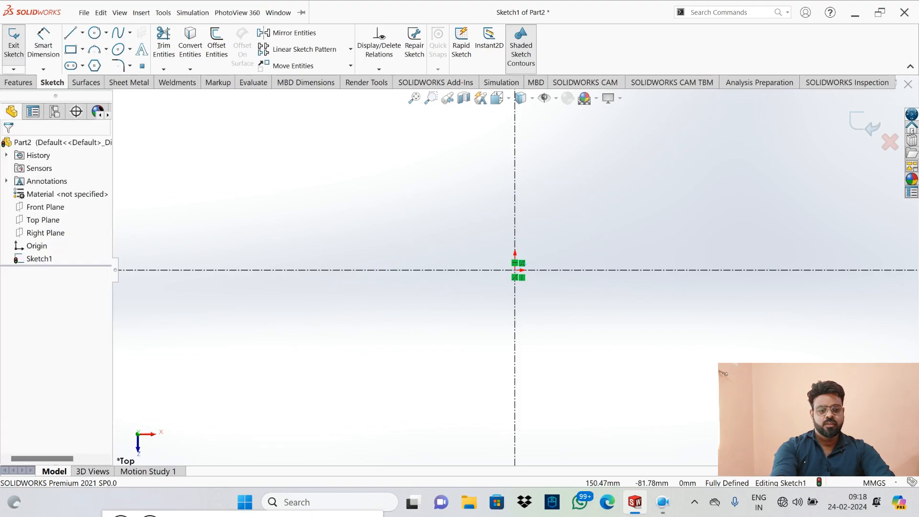
Step: Sketch a corner rectangle about 106 mm wide and 53 mm high, above and to the right of the origin
left_click(83, 50)
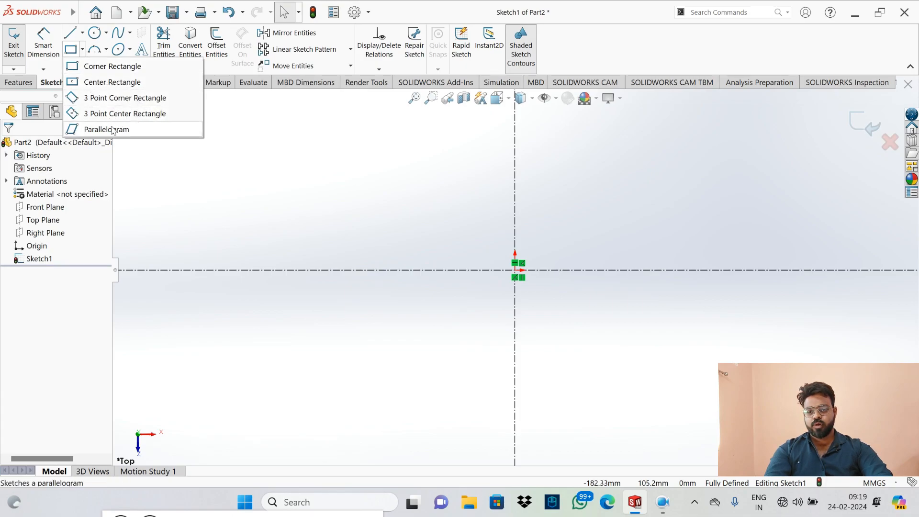
left_click(109, 67)
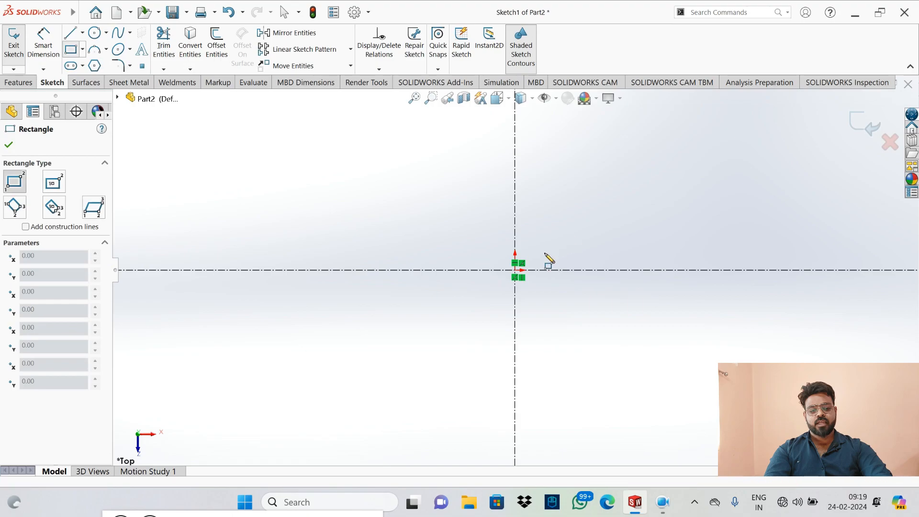
left_click(582, 229)
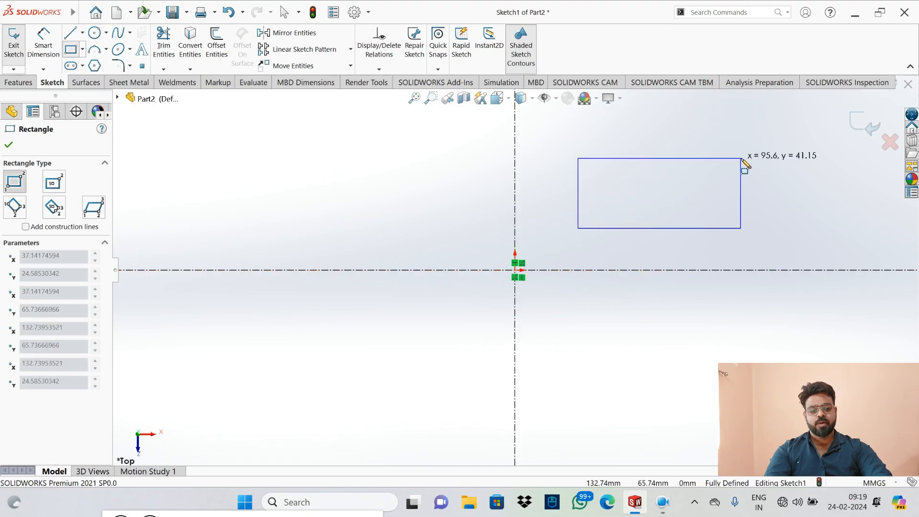
left_click(758, 138)
key("Escape")
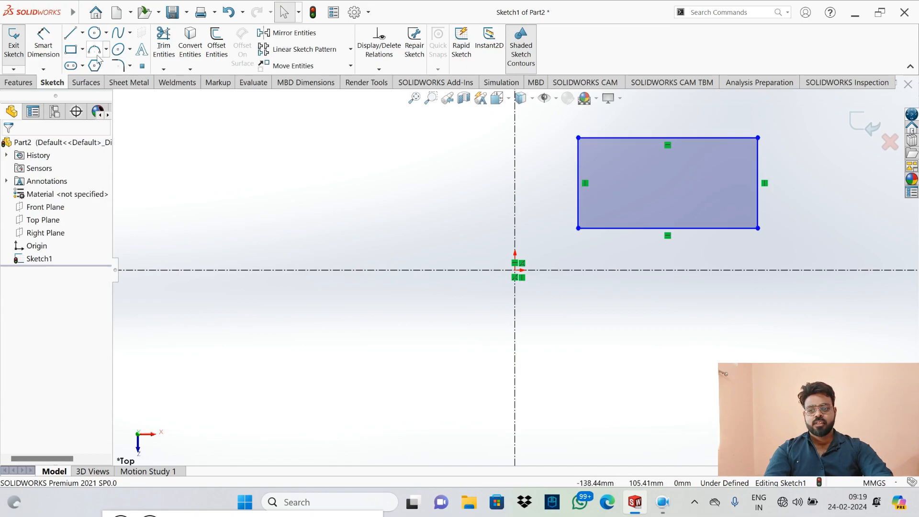
Step: Dimension the rectangle's width and height, keeping the drawn values
left_click(43, 46)
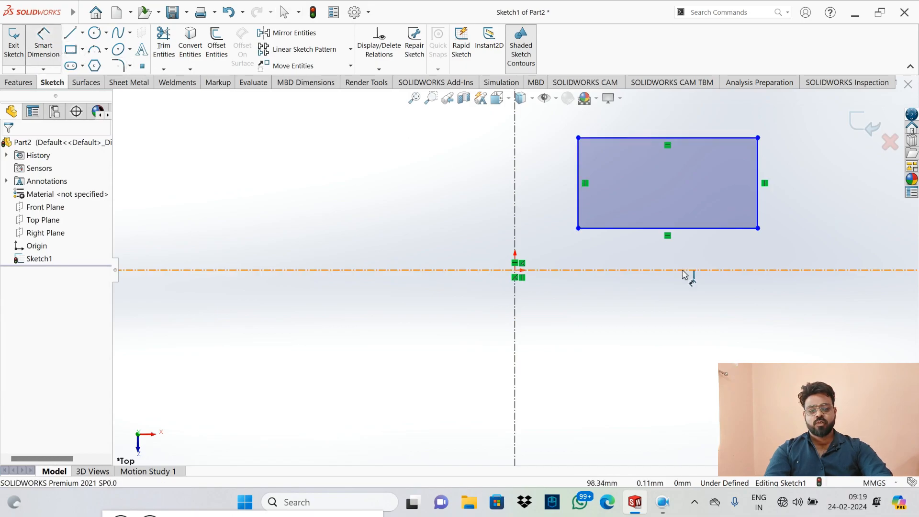
left_click(657, 229)
left_click(660, 256)
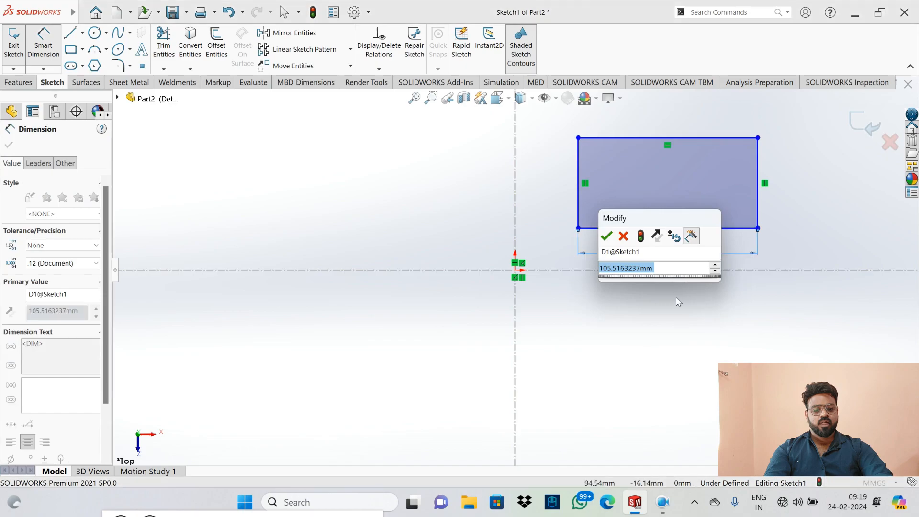
left_click(607, 236)
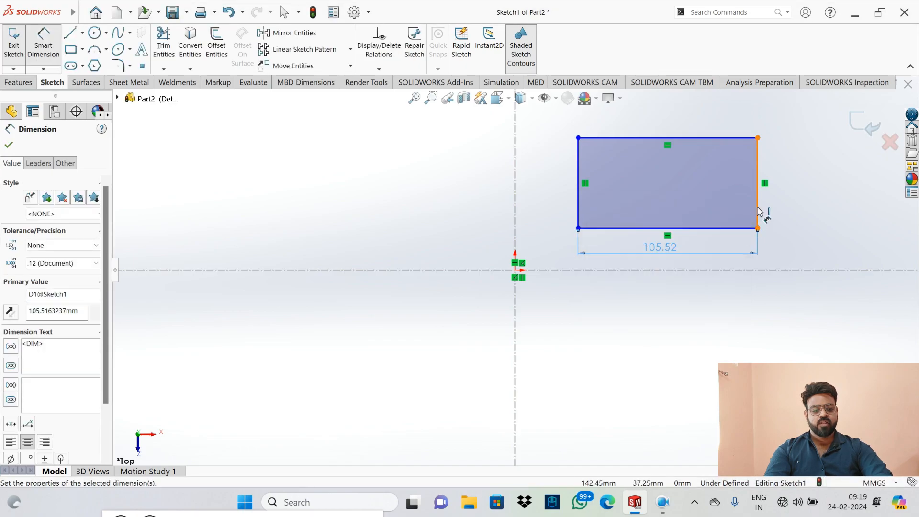
left_click(758, 212)
left_click(793, 201)
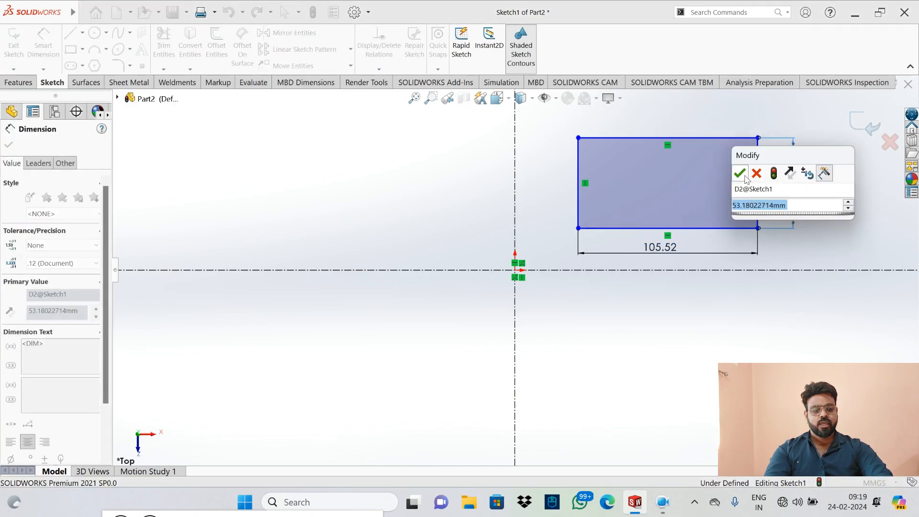
left_click(744, 176)
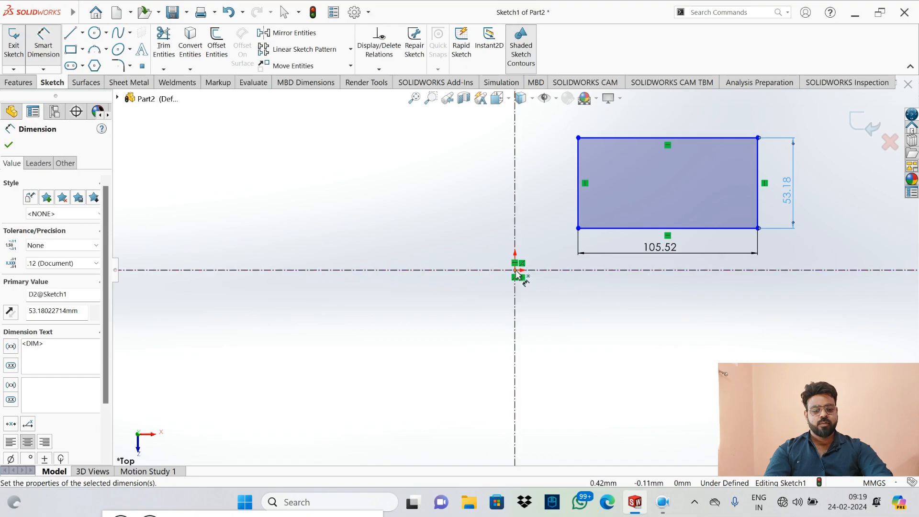
Step: Dimension the horizontal distance from the origin to the rectangle's lower-left corner, keeping the drawn value
left_click(515, 270)
left_click(578, 228)
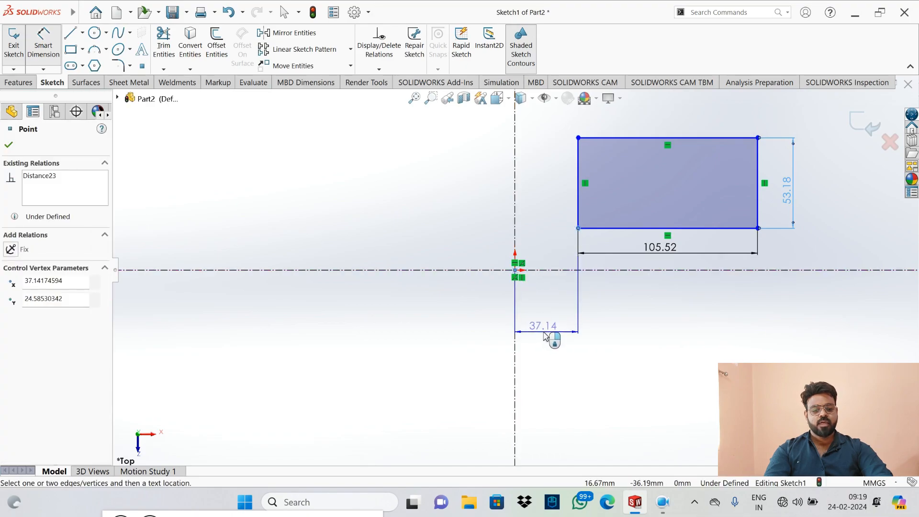
left_click(517, 324)
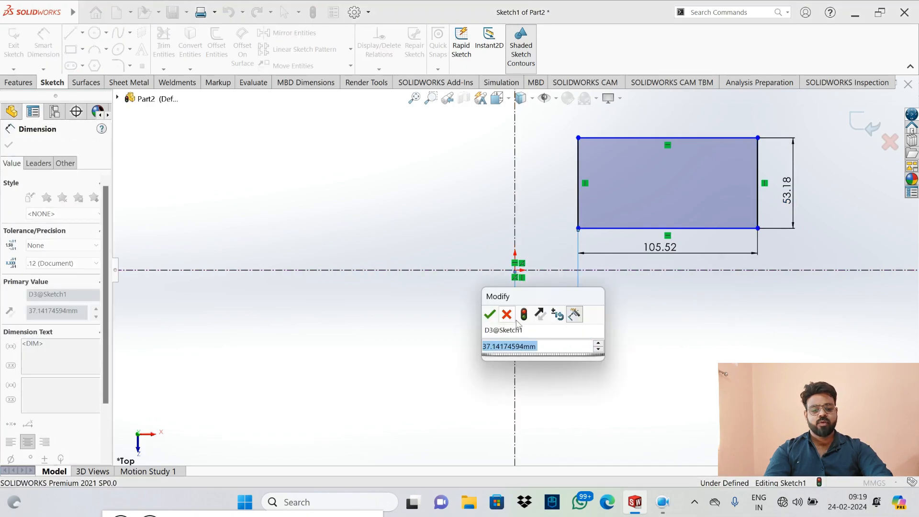
left_click(491, 316)
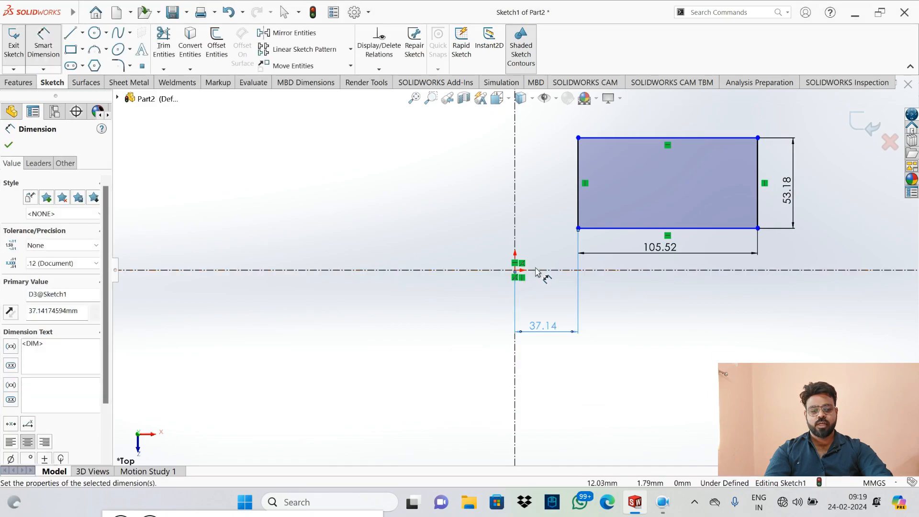
key("Escape")
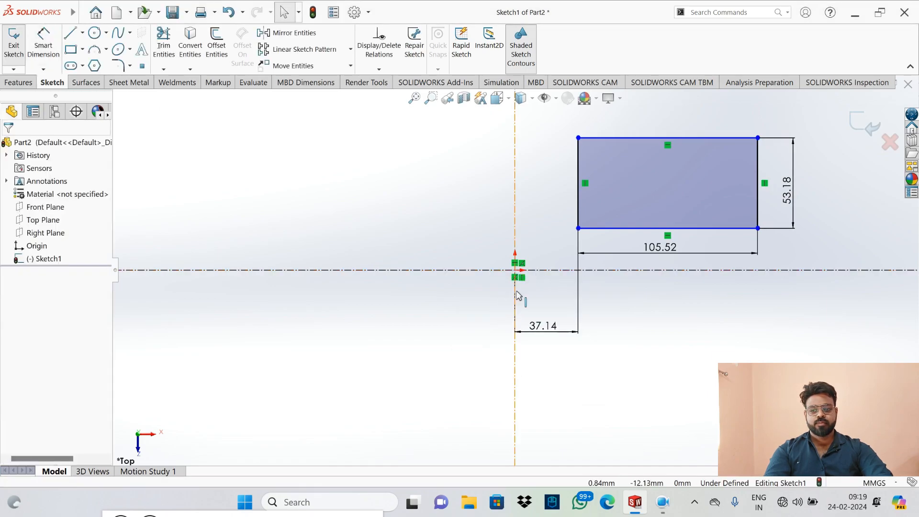
Step: Dimension the vertical distance from the origin to the rectangle's lower-left corner at its drawn value, and place it between the two points
left_click(43, 46)
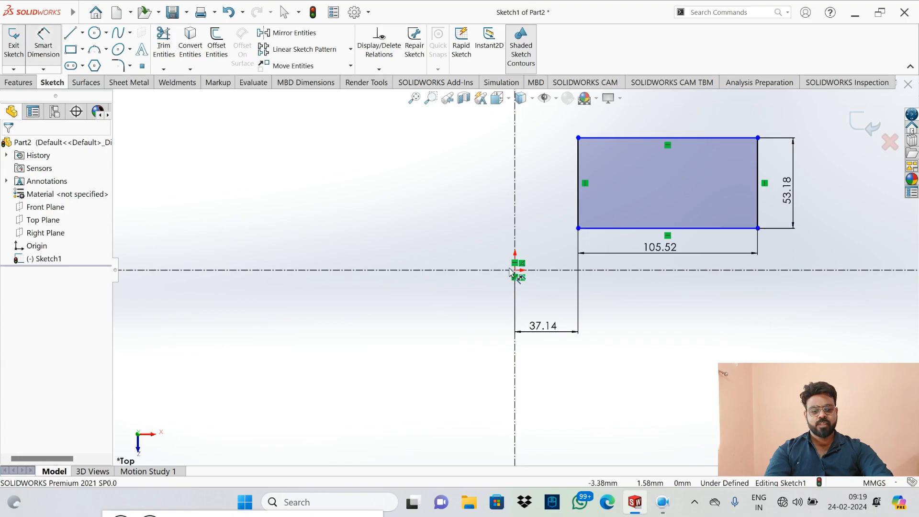
left_click(518, 271)
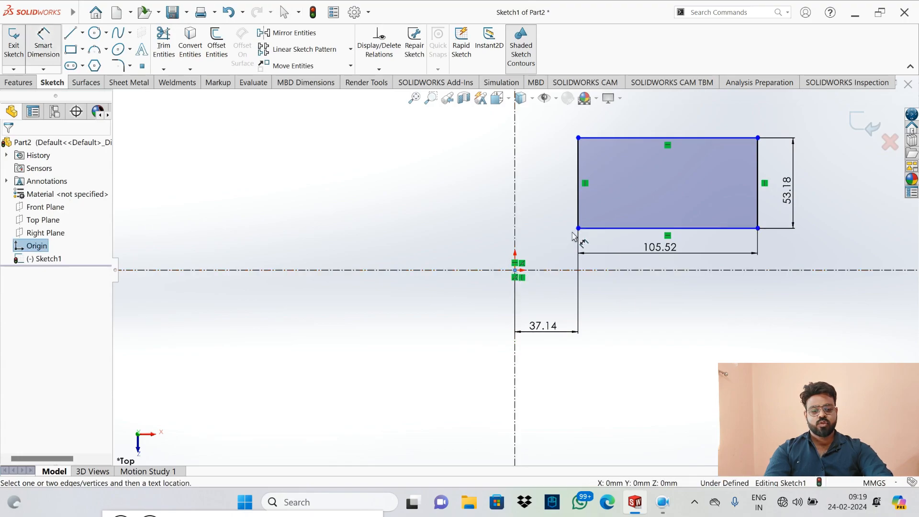
left_click(578, 229)
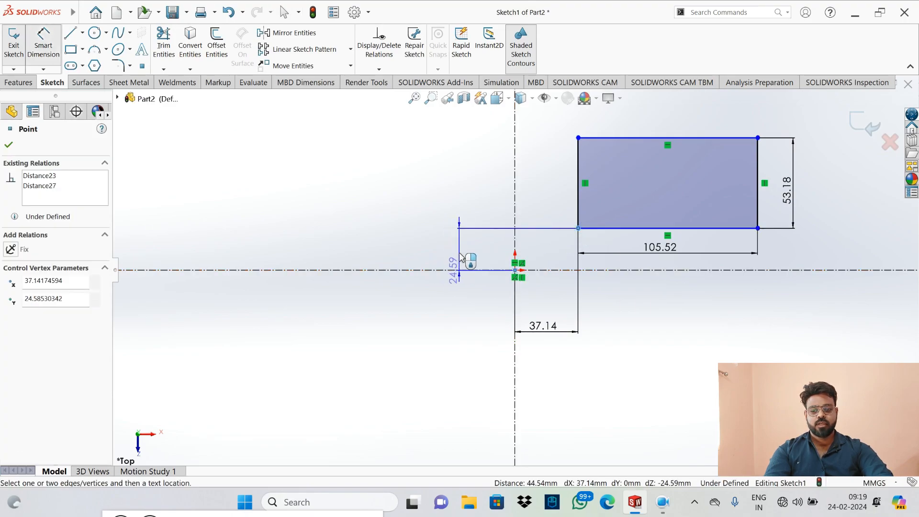
left_click(460, 259)
left_click(406, 236)
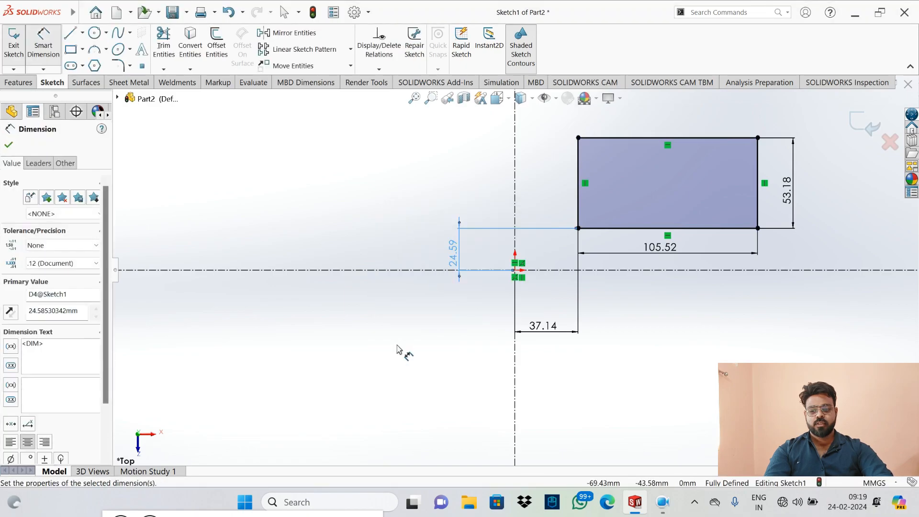
key("Escape")
key("Escape")
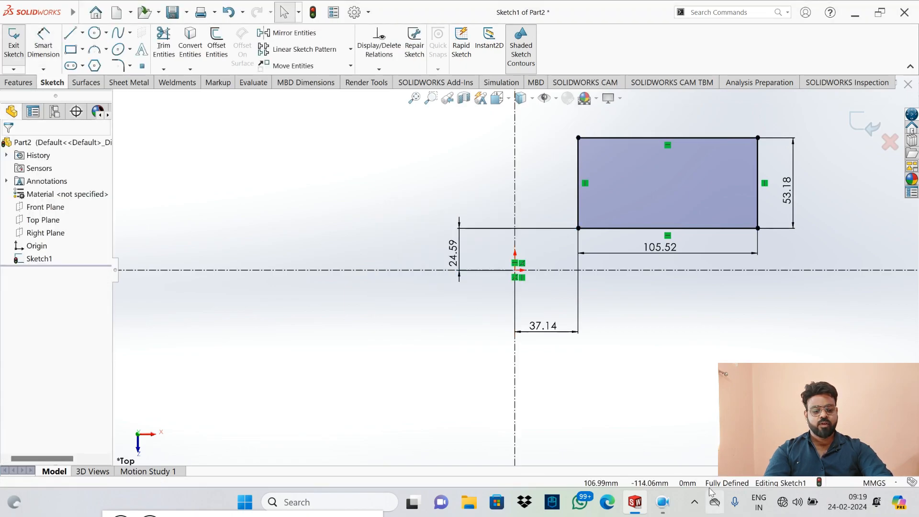
left_click_drag(465, 257, 551, 245)
left_click(408, 239)
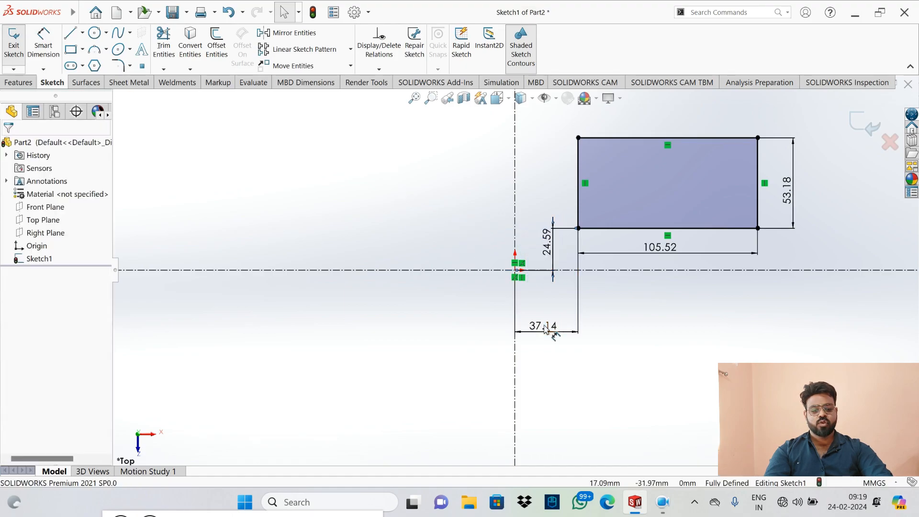
Step: Sketch a second corner rectangle from the origin up and to the left, about 126 mm wide and 69 mm high
left_click(83, 49)
left_click(111, 66)
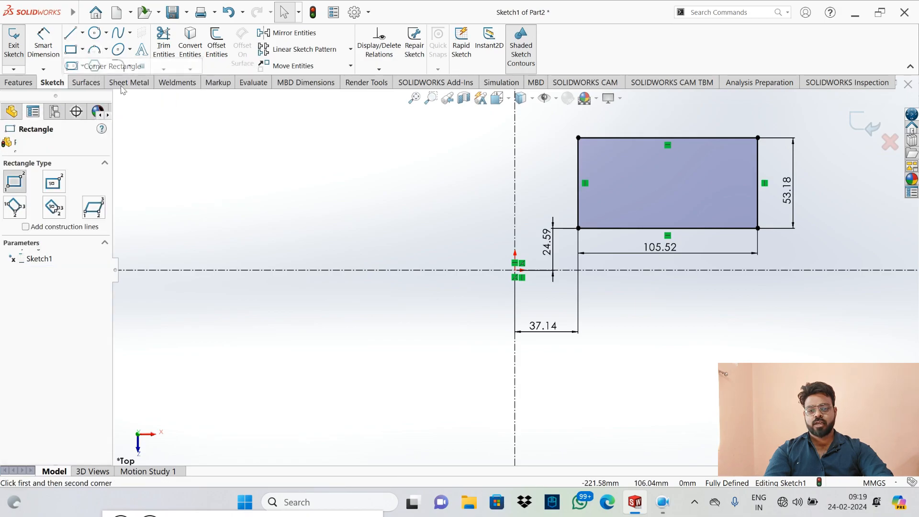
left_click_drag(515, 270, 300, 153)
key("Escape")
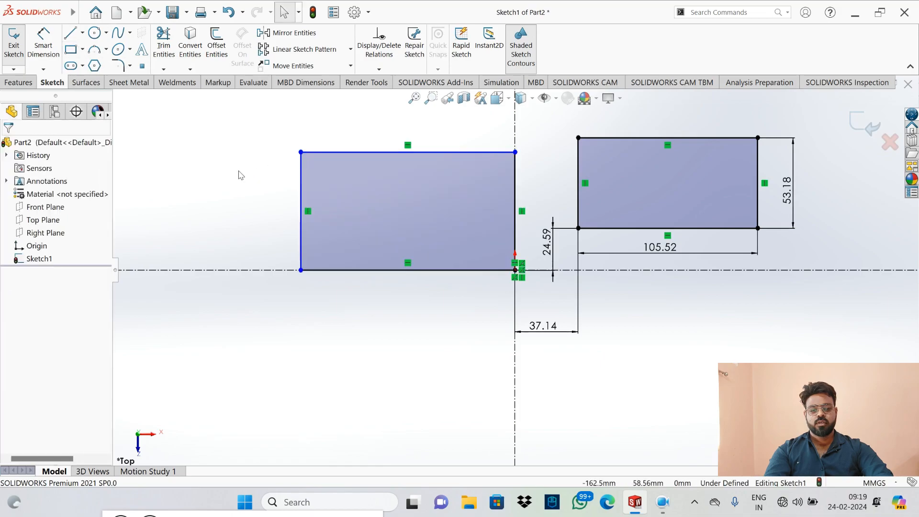
Step: Dimension the second rectangle's width and height, keeping the drawn values
left_click(53, 44)
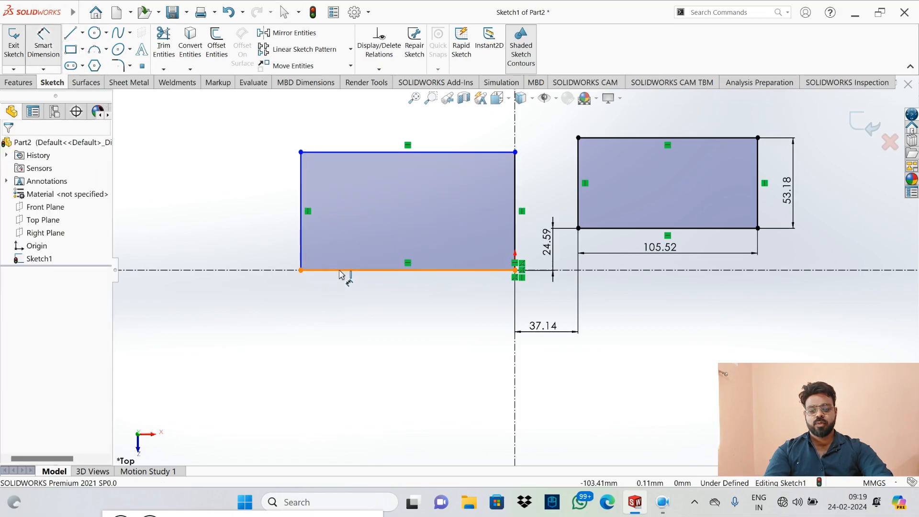
left_click(341, 274)
left_click(330, 302)
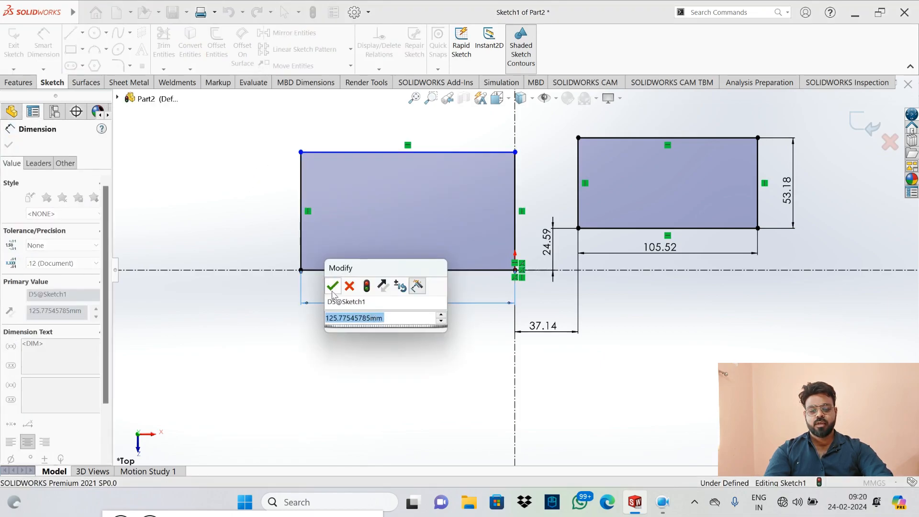
left_click(333, 287)
left_click(302, 235)
left_click(268, 242)
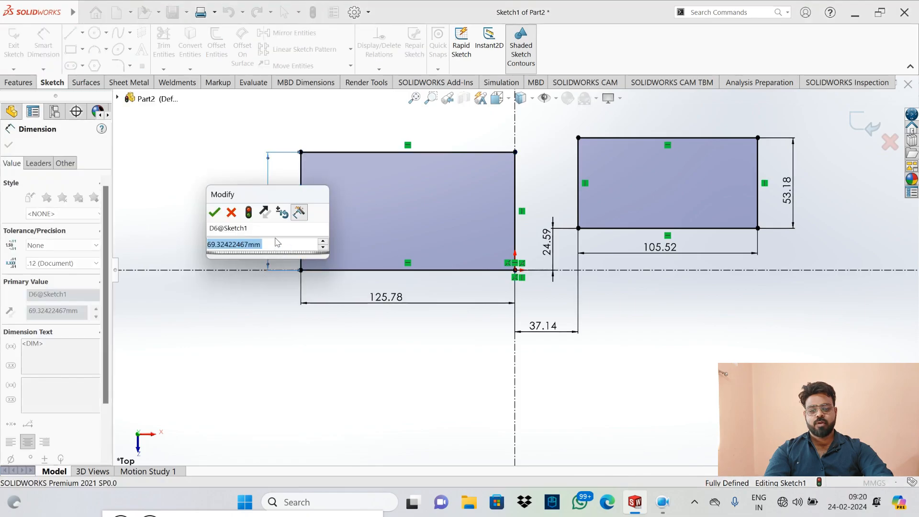
left_click(214, 212)
key("Escape")
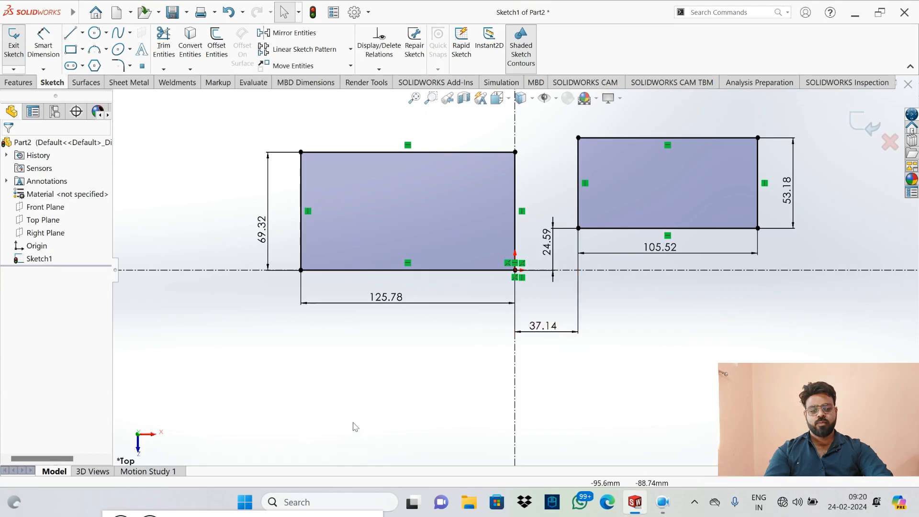
Step: Delete both rectangles together with all their dimensions, leaving the infinite centerlines
left_click_drag(231, 118, 905, 383)
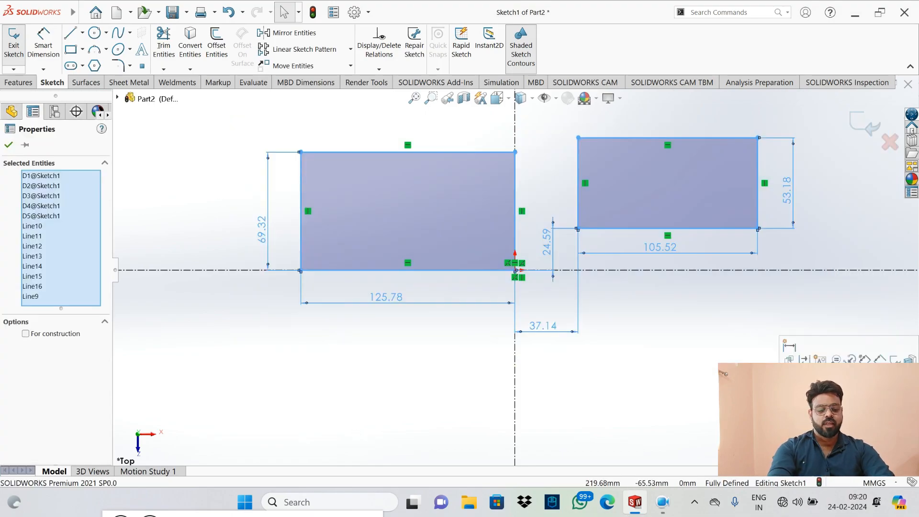
key("Delete")
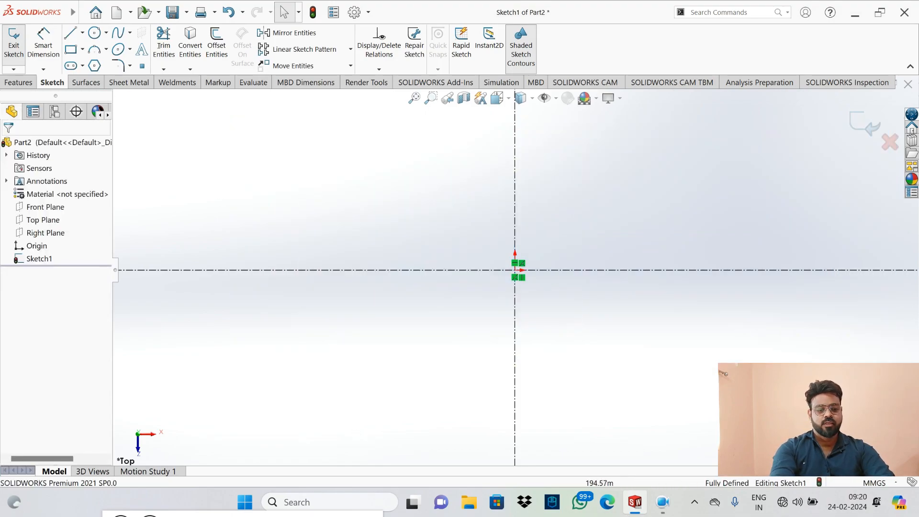
Step: Sketch a center rectangle from corners, centred on the origin, about 152 mm wide and 71 mm high
left_click(84, 49)
left_click(100, 86)
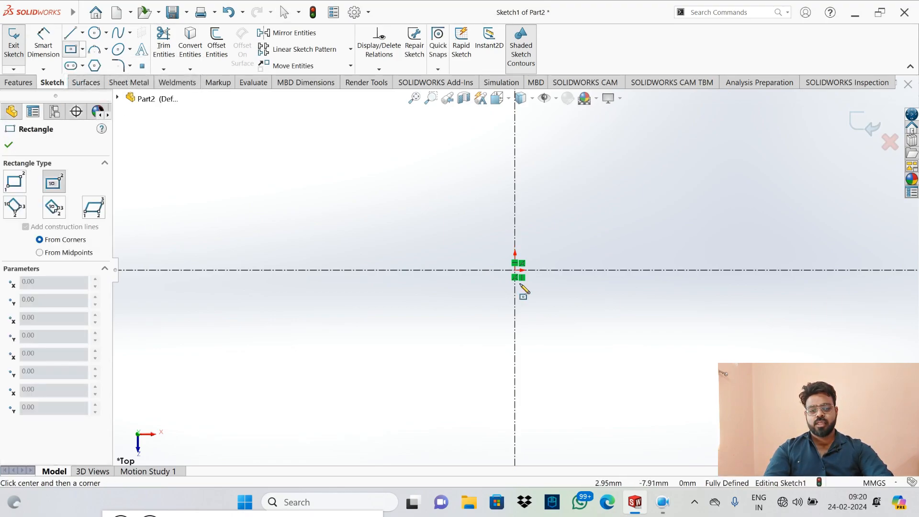
left_click(515, 270)
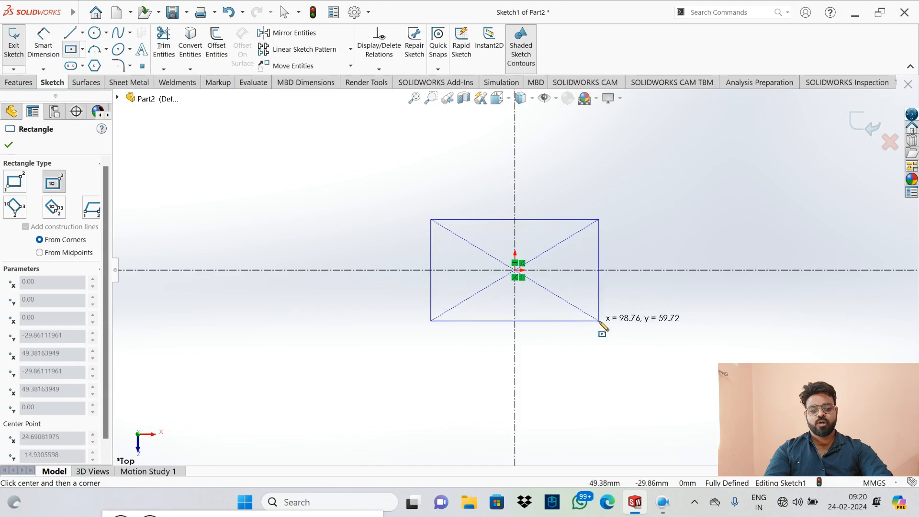
left_click(645, 329)
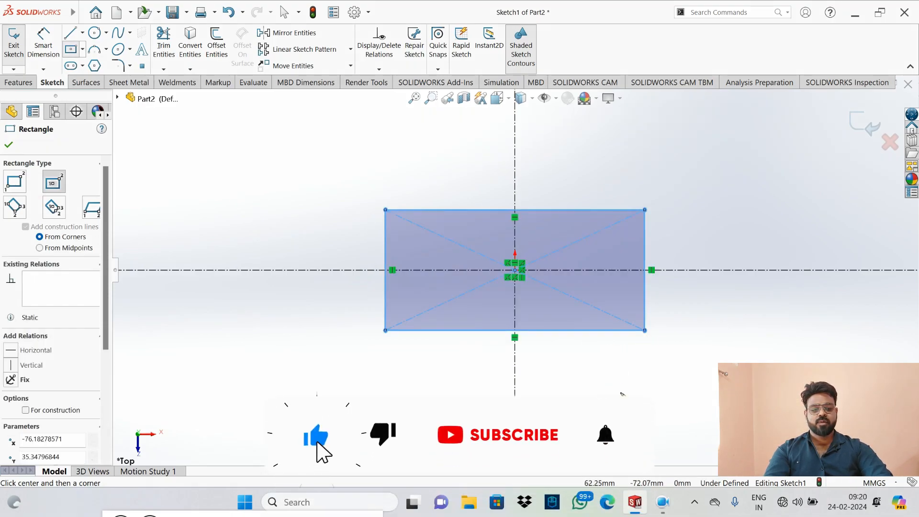
key("Escape")
Step: Dimension the center rectangle's width and height, keeping the drawn values
left_click(43, 42)
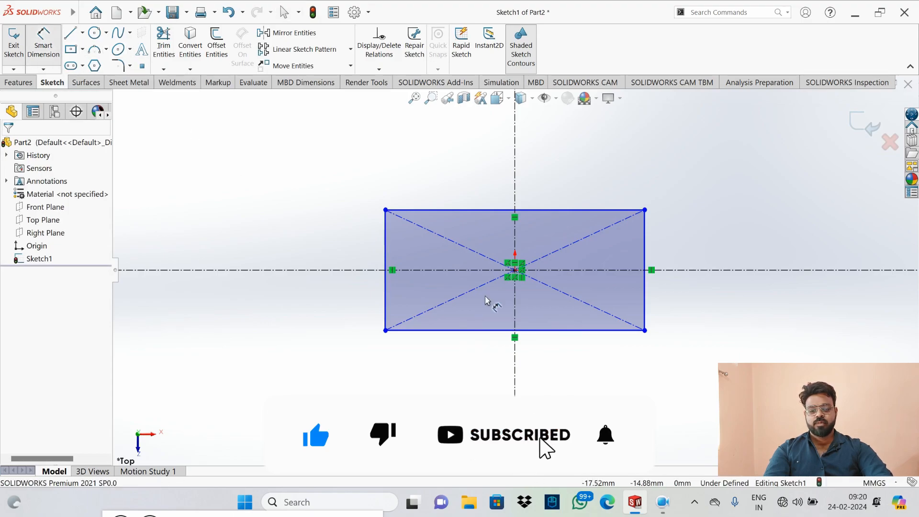
left_click(558, 331)
left_click(540, 354)
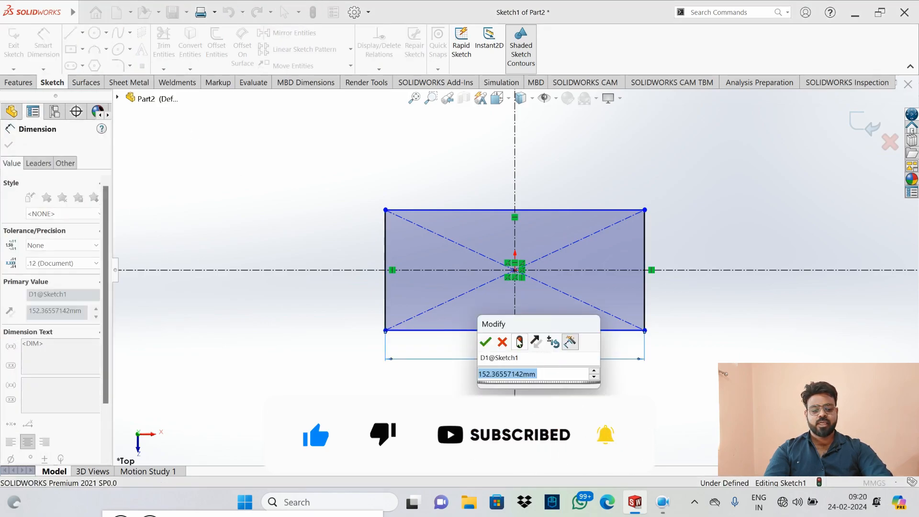
key("Return")
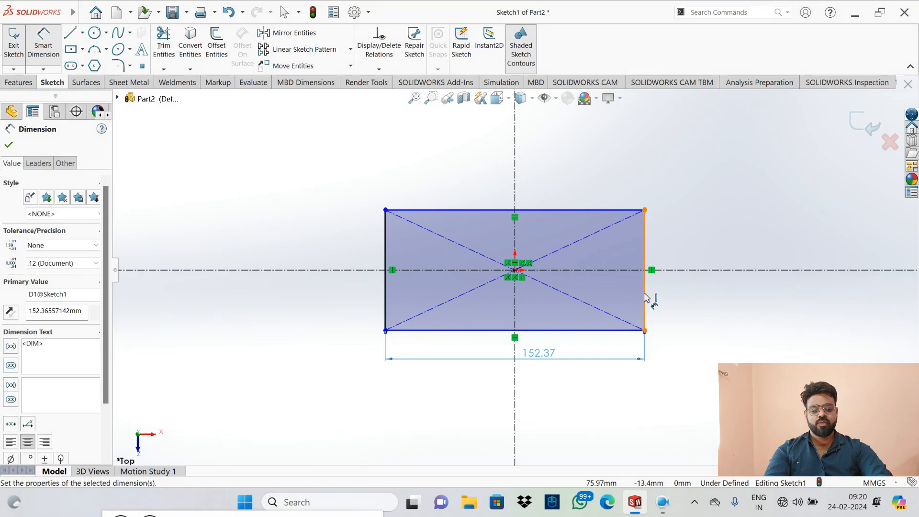
left_click(645, 300)
left_click(687, 286)
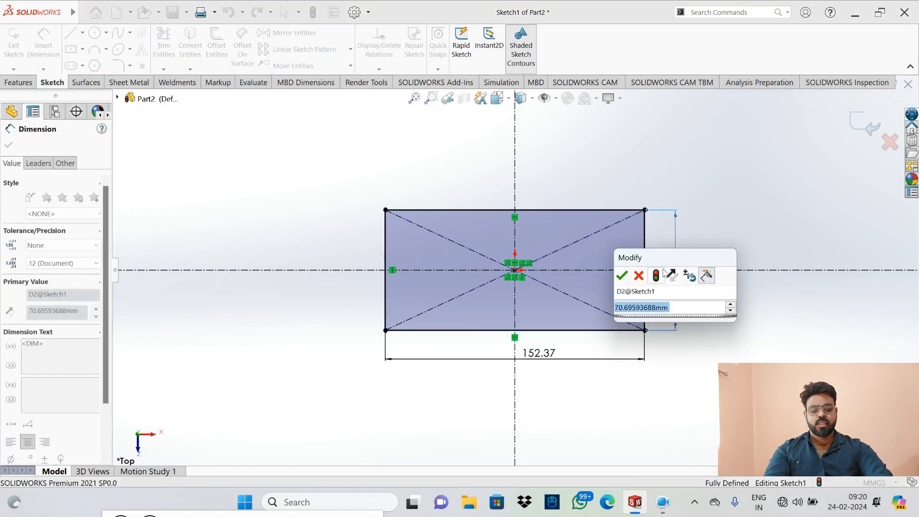
left_click(627, 275)
key("Escape")
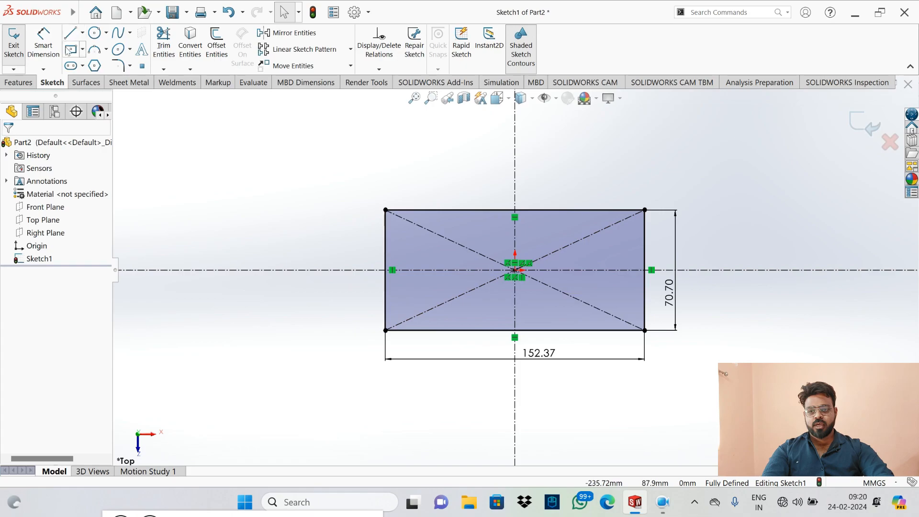
Step: Sketch a second center rectangle from corners, above and right of the first, about 68 mm wide and 30 mm high
left_click(83, 50)
left_click(96, 80)
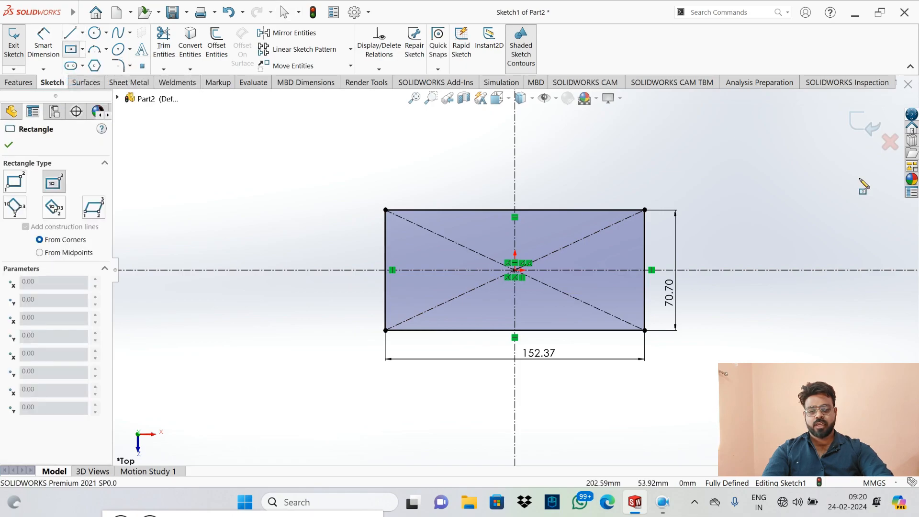
left_click(747, 168)
left_click(804, 194)
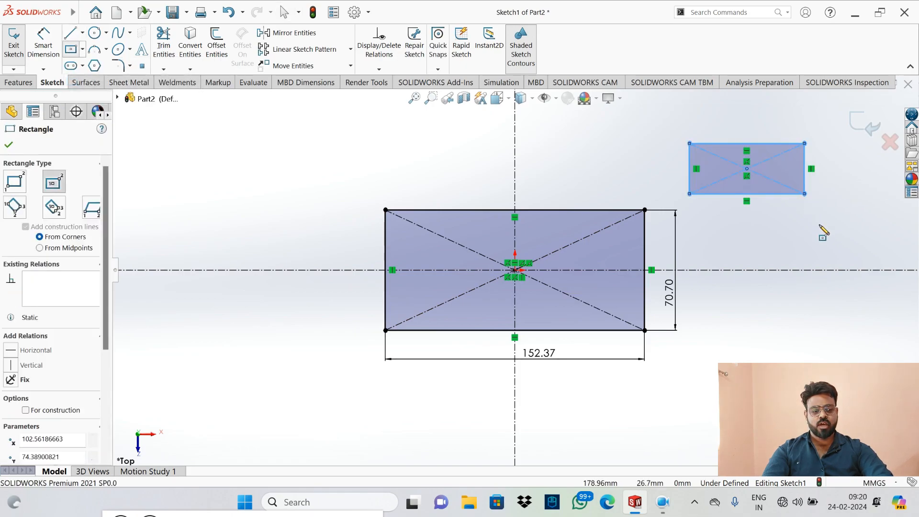
key("Escape")
Step: Dimension the small center rectangle's width and height, keeping the drawn values
left_click(43, 44)
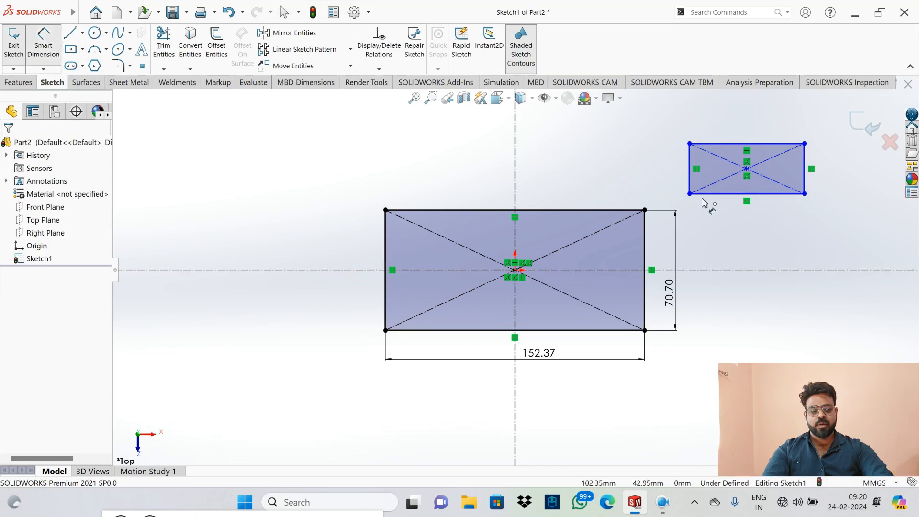
left_click(718, 194)
left_click(755, 226)
left_click(703, 202)
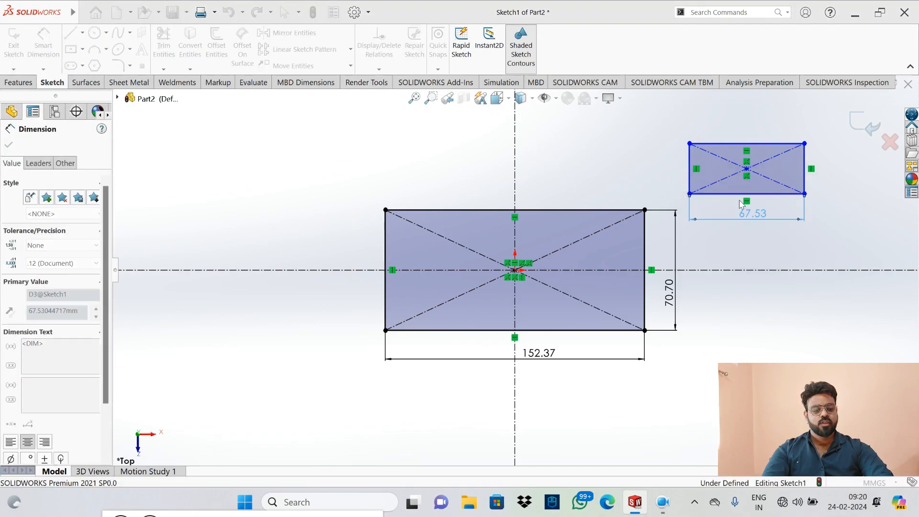
left_click(803, 183)
left_click(824, 183)
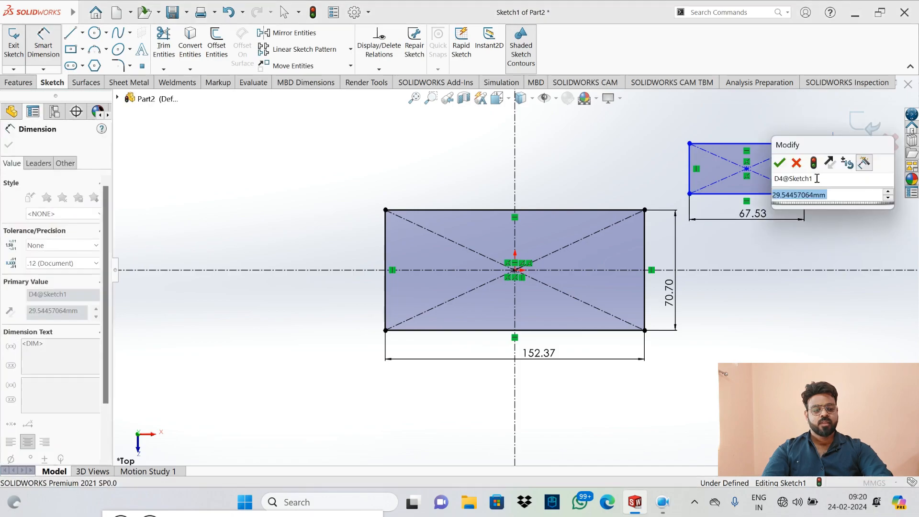
left_click(779, 164)
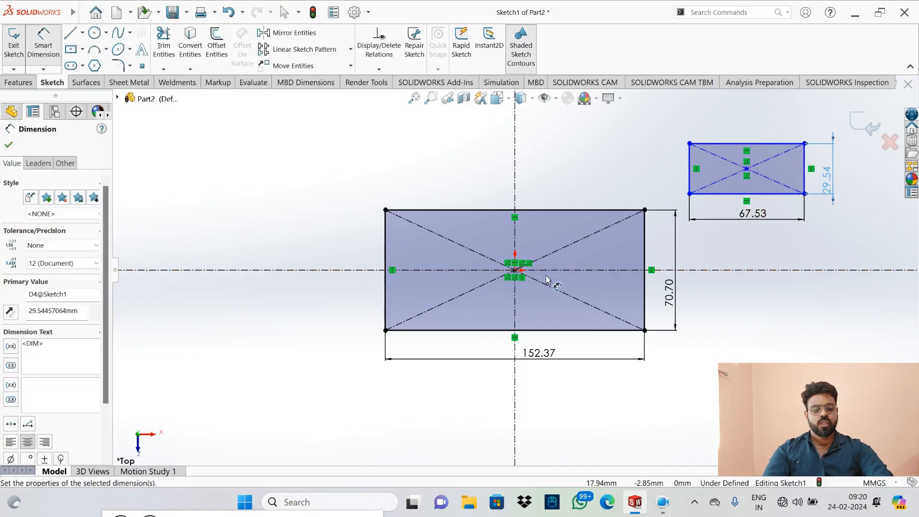
Step: Dimension the horizontal and vertical distances from the origin to the small rectangle's center, keeping the drawn values
left_click(514, 270)
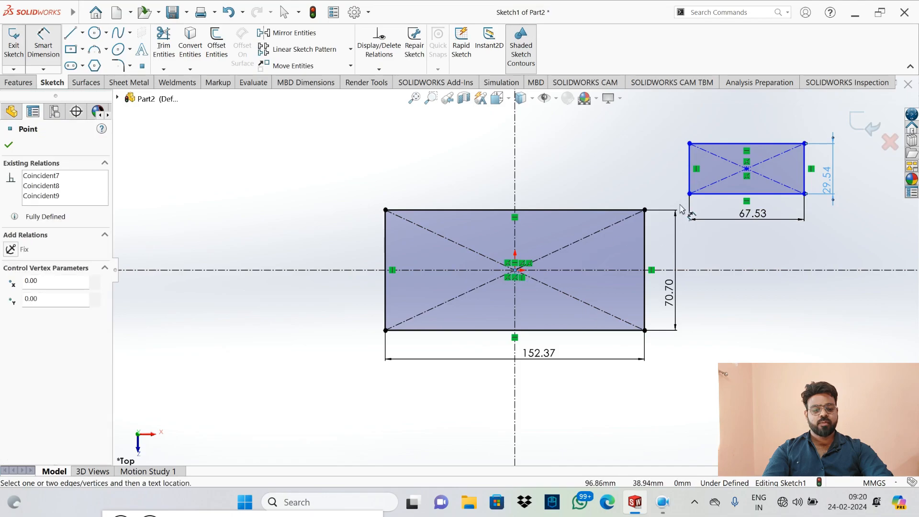
left_click(746, 169)
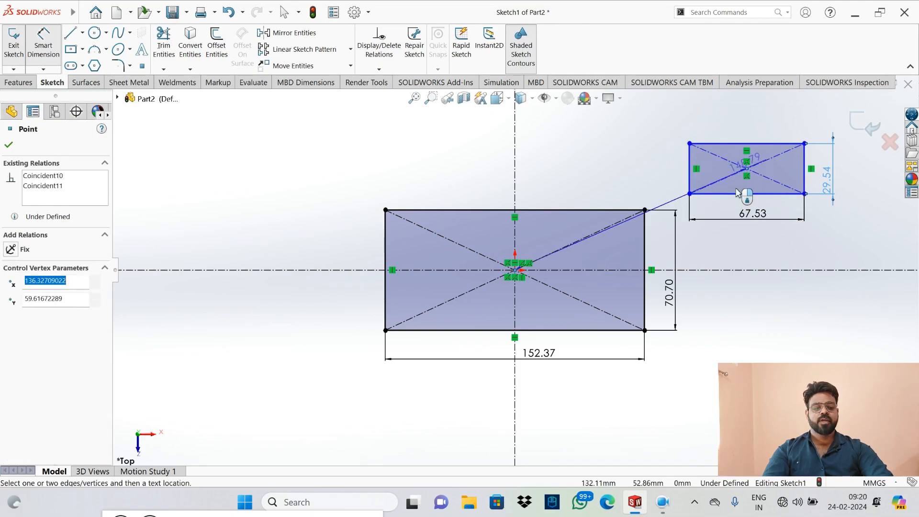
left_click(659, 393)
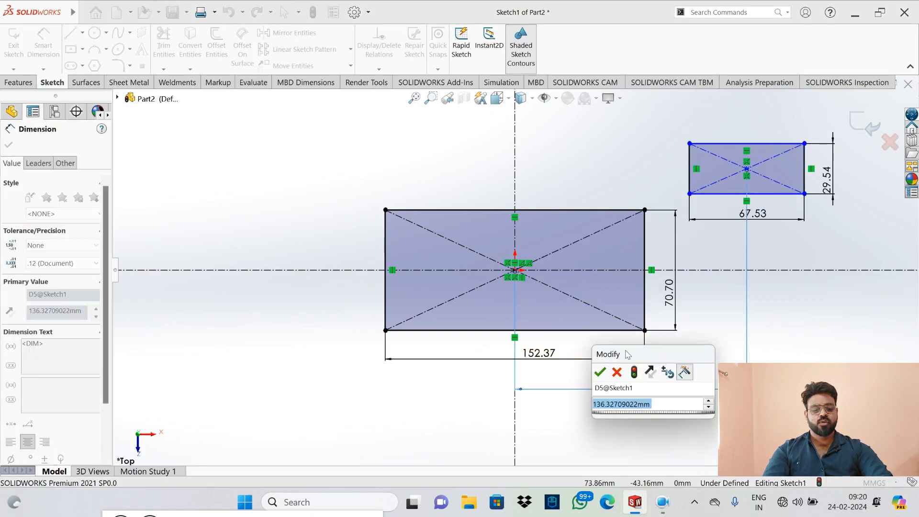
left_click(605, 374)
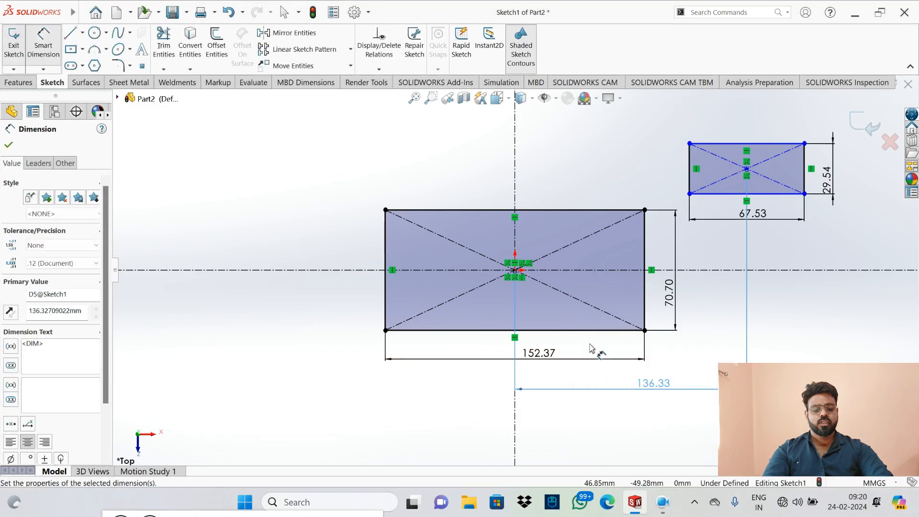
left_click(516, 271)
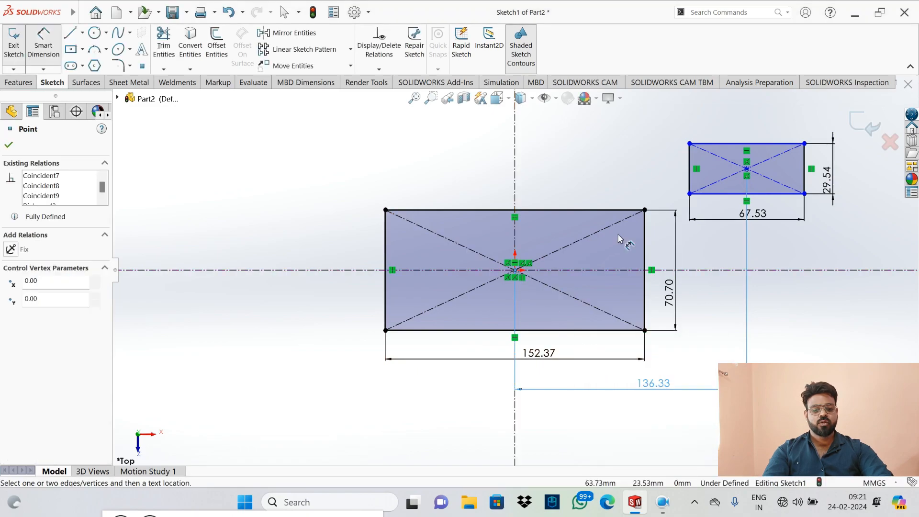
left_click(746, 169)
left_click(341, 216)
left_click(287, 183)
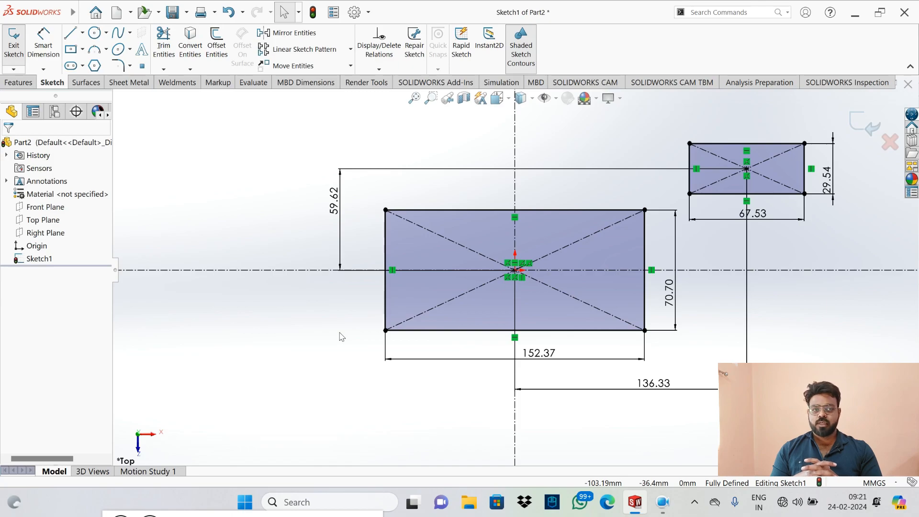
Step: Delete both center rectangles and all their dimensions, leaving the infinite centerlines
mouse_move(287, 115)
left_mouse_down()
mouse_move(697, 260)
mouse_move(874, 484)
left_mouse_up()
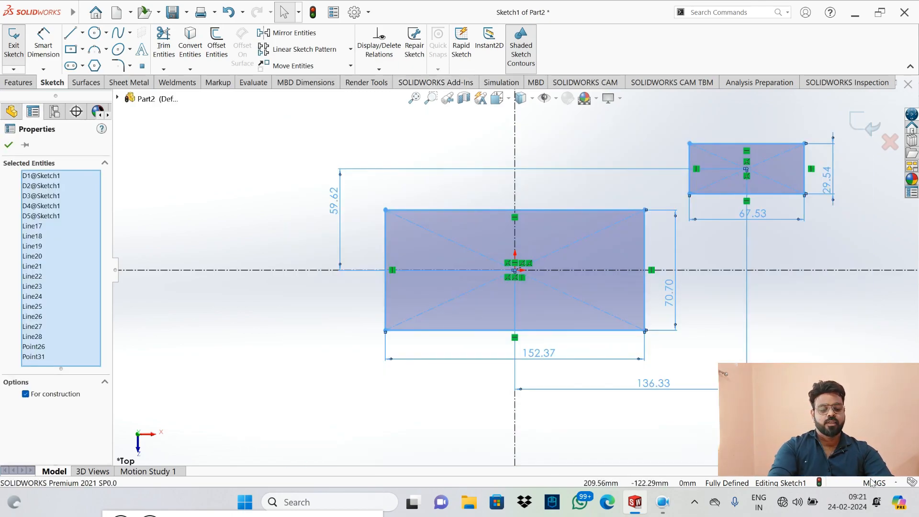
key("Delete")
Step: Sketch a 3 point corner rectangle from the origin along the horizontal centerline, about 140 mm wide and 70 mm high
left_click(82, 49)
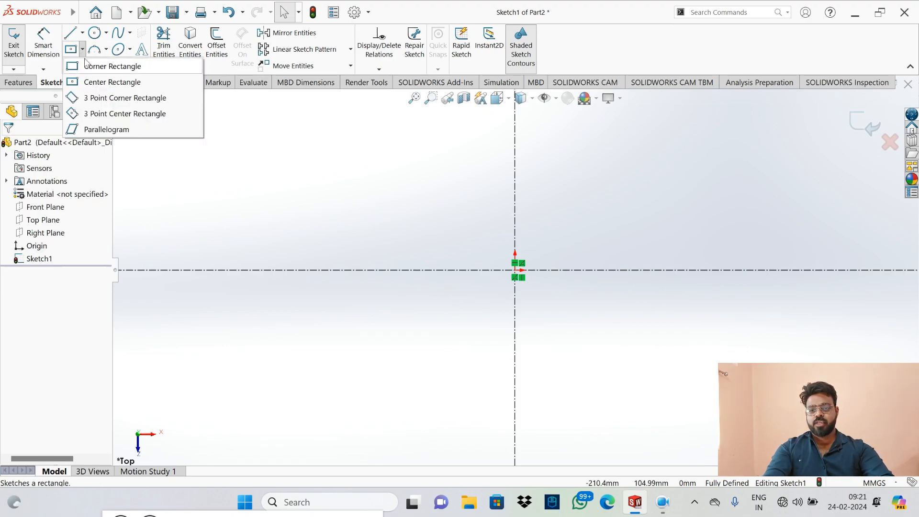
left_click(116, 100)
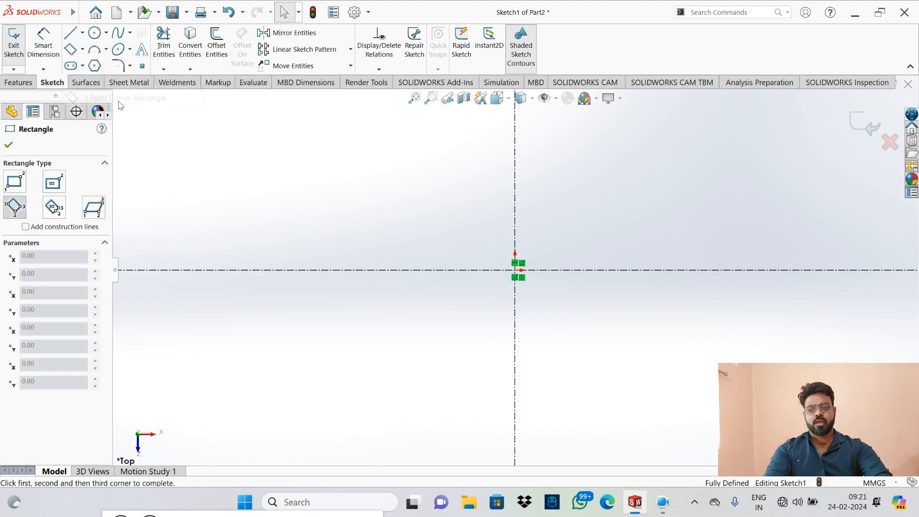
left_click(516, 271)
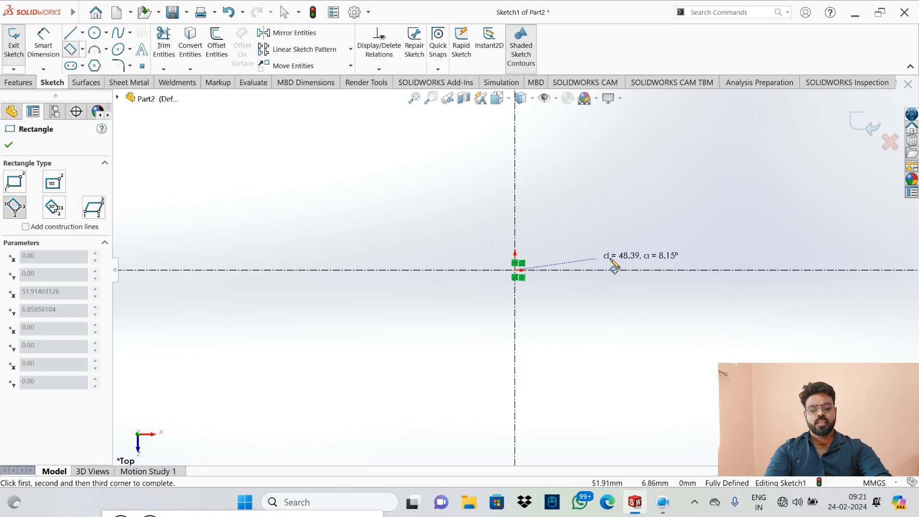
left_click(754, 271)
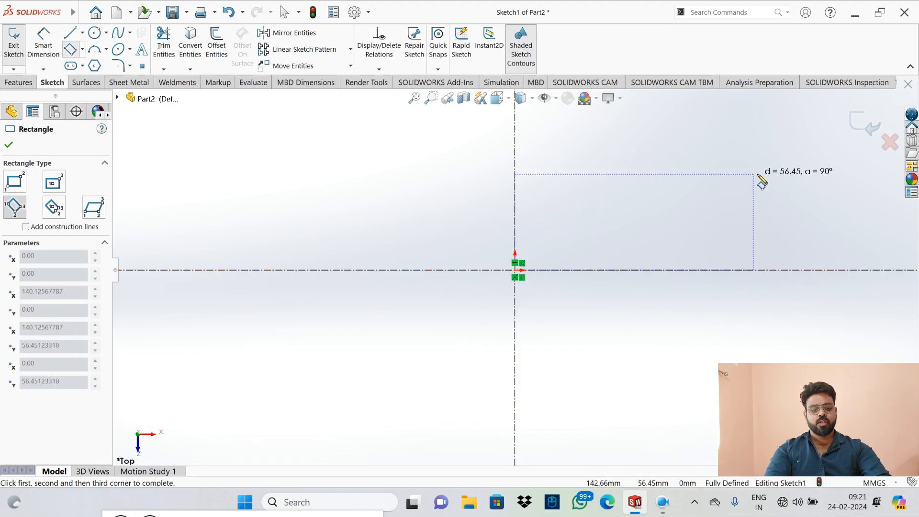
left_click(754, 153)
key("Escape")
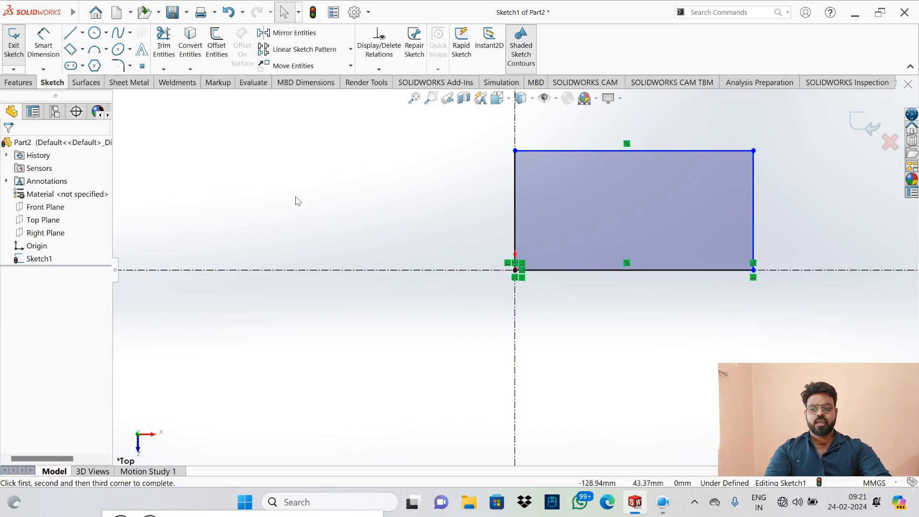
Step: Dimension the 3 point corner rectangle's width and height, keeping the drawn values
left_click(49, 44)
left_click(666, 271)
left_click(711, 287)
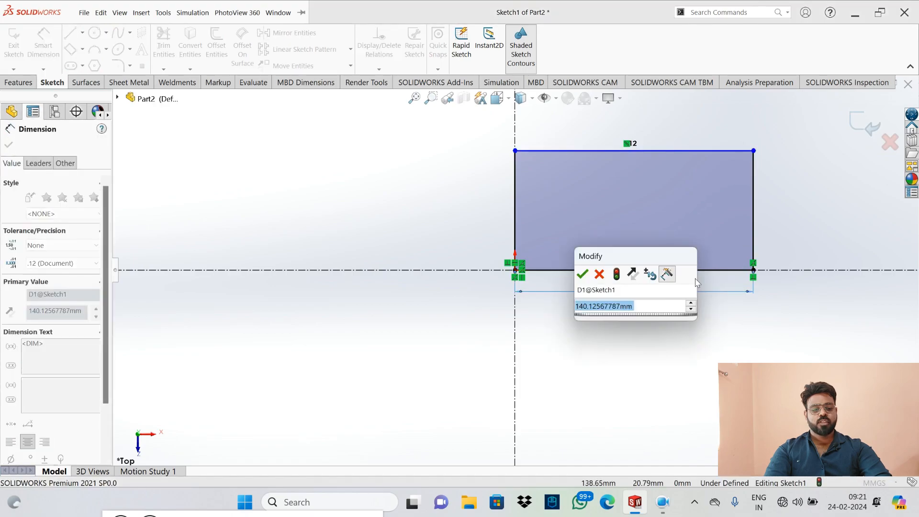
left_click(582, 275)
left_click(754, 208)
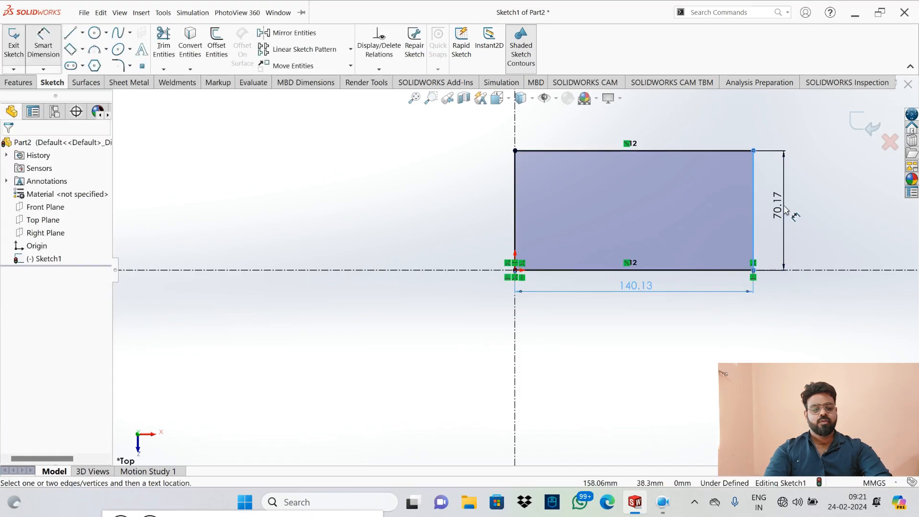
left_click(781, 211)
key("Return")
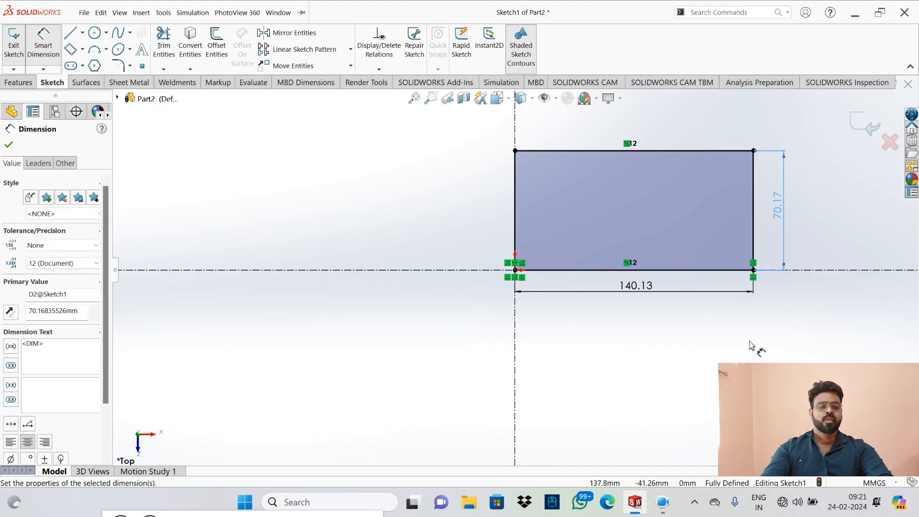
Step: Delete the 3 point corner rectangle with its dimensions, leaving the infinite centerlines
key("Escape")
left_click_drag(448, 122, 846, 362)
key("Delete")
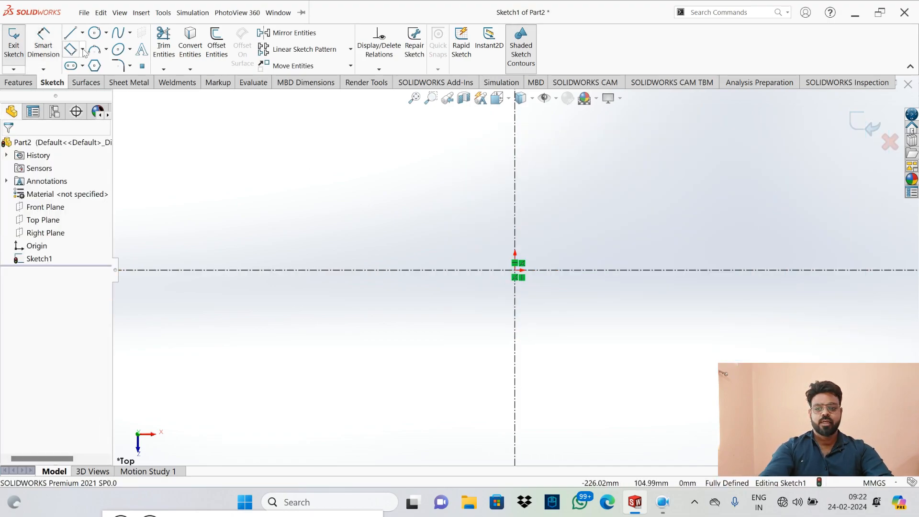
Step: Sketch a 3 point center rectangle from corners, centred on the origin, about 168 mm wide and 68 mm high
left_click(83, 49)
left_click(83, 49)
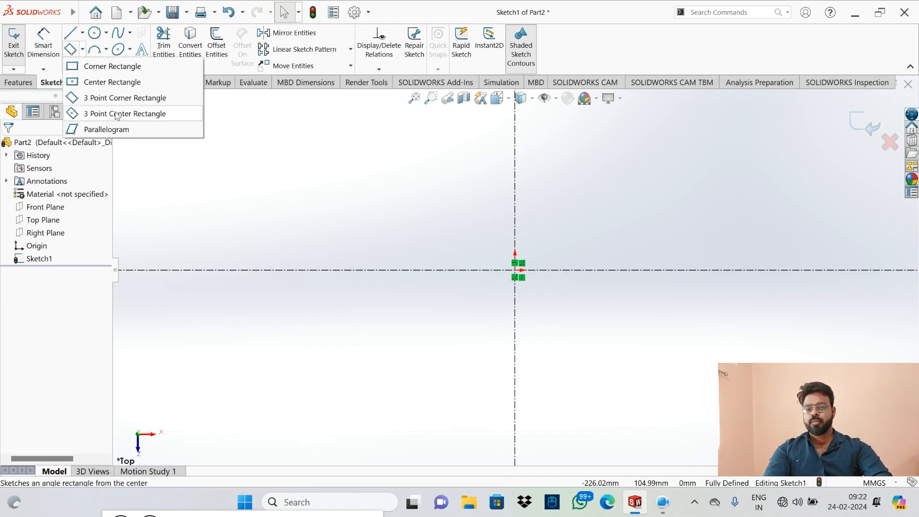
left_click(130, 114)
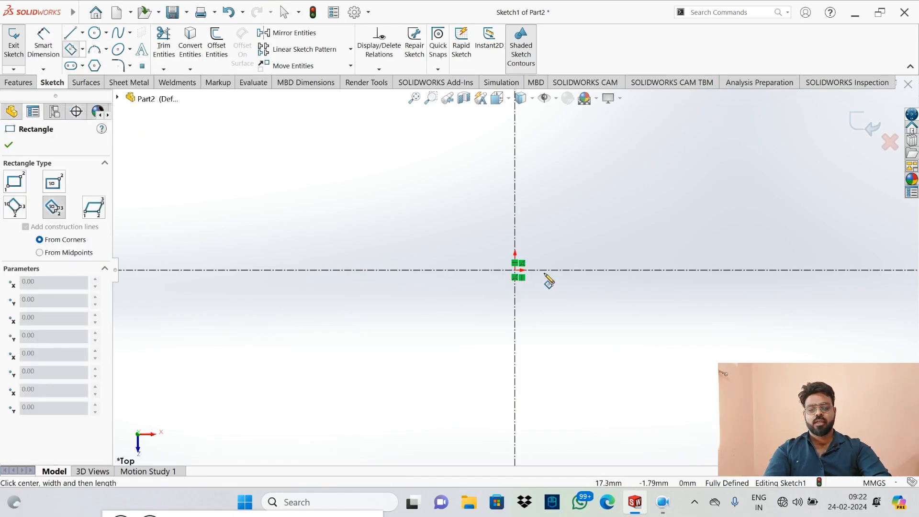
left_click(518, 276)
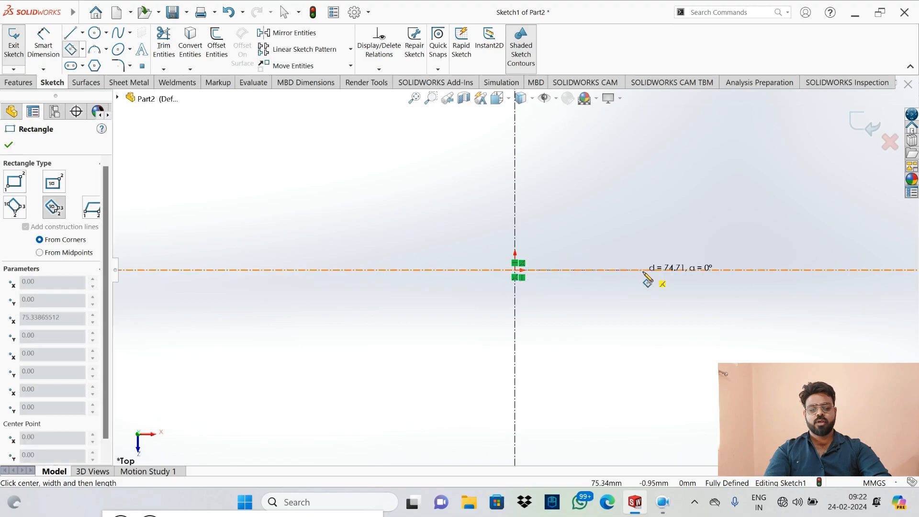
left_click(659, 271)
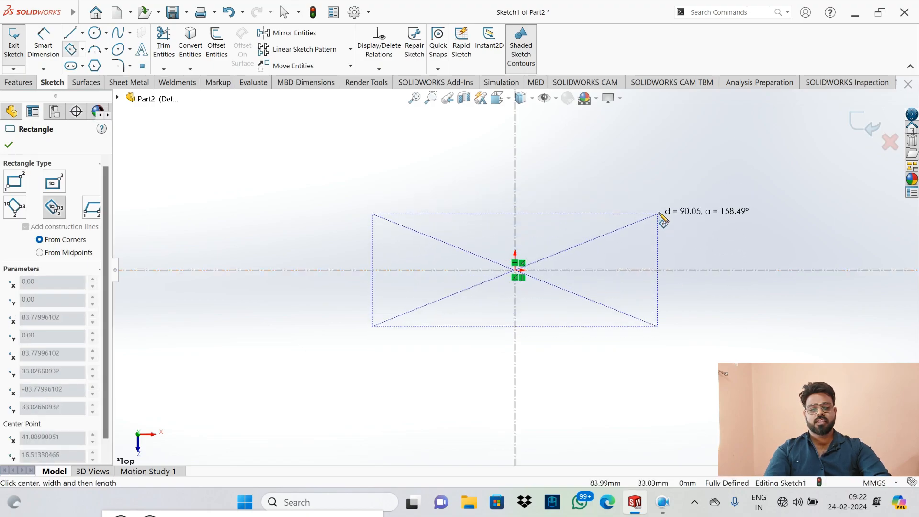
left_click(660, 213)
key("Escape")
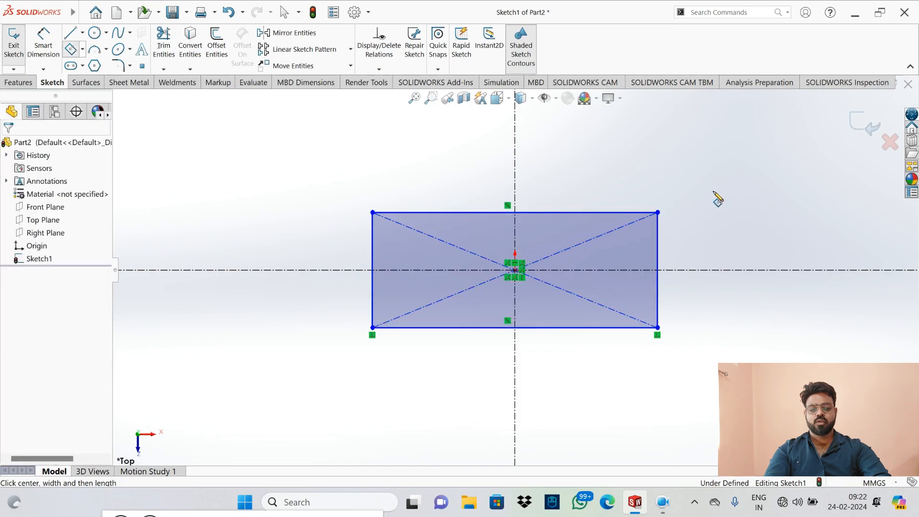
Step: Dimension the 3 point center rectangle's width and height, keeping the drawn values
left_click(42, 47)
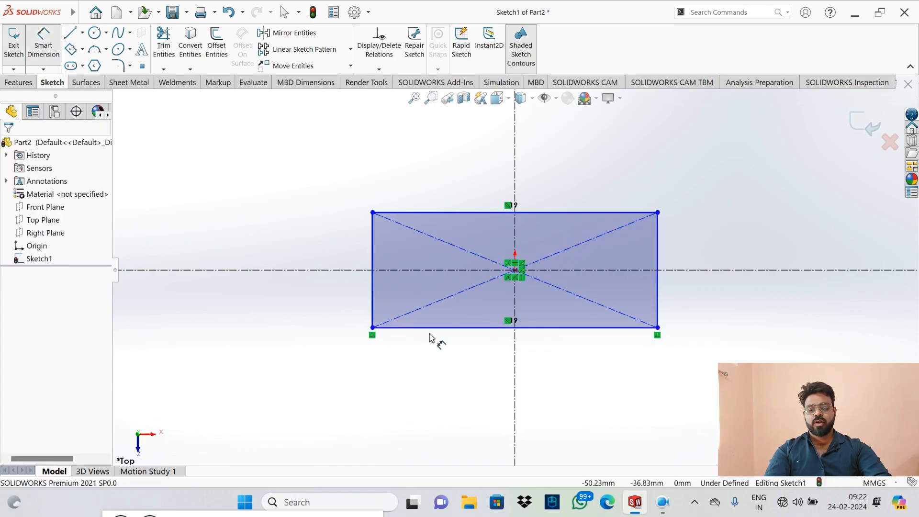
left_click(457, 331)
left_click(463, 356)
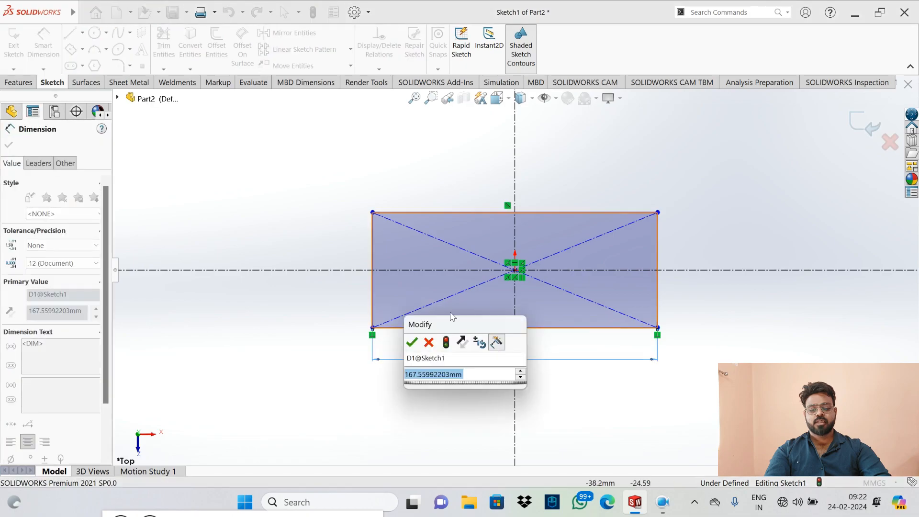
left_click(411, 340)
left_click(373, 297)
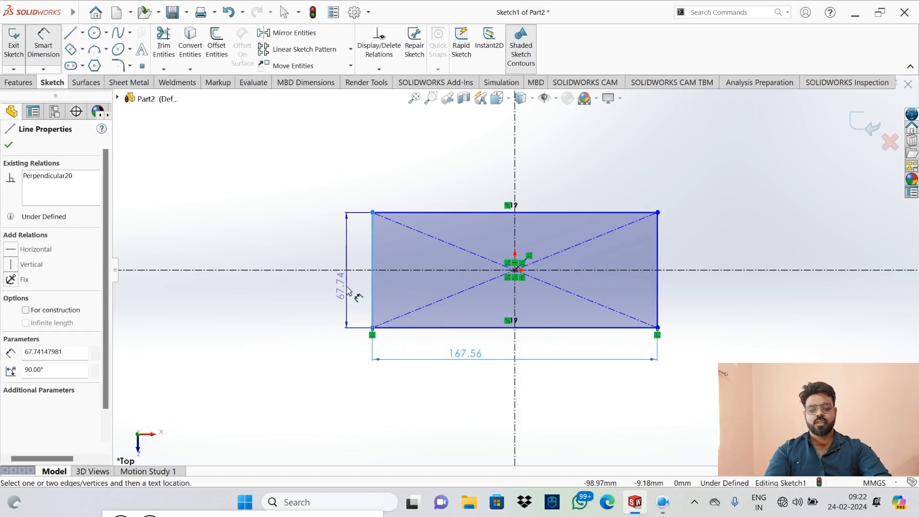
left_click(342, 270)
left_click(294, 268)
key("Escape")
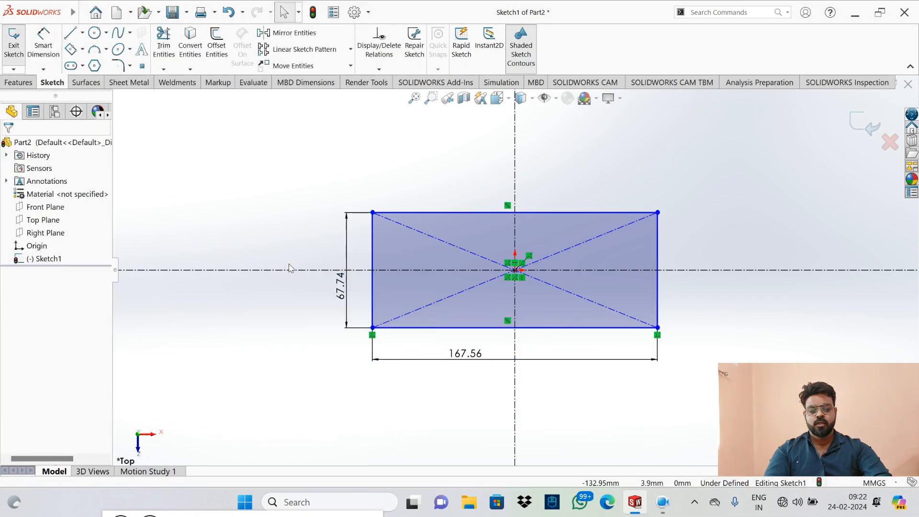
Step: Rotate the 3 point center rectangle about 13° clockwise around the origin by moving its lower right corner
left_click(516, 272)
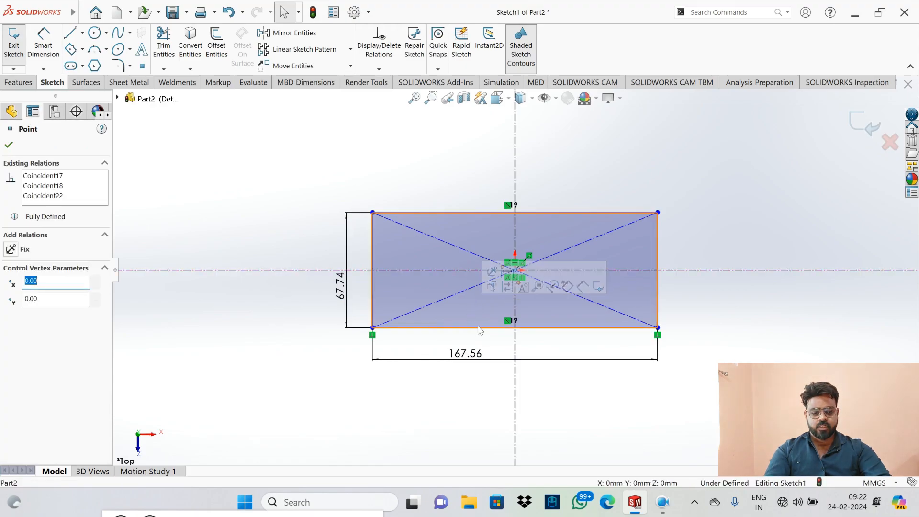
left_click(630, 433)
mouse_move(657, 328)
left_mouse_down()
mouse_move(672, 288)
mouse_move(683, 335)
mouse_move(632, 445)
mouse_move(670, 259)
mouse_move(668, 308)
mouse_move(618, 347)
mouse_move(457, 369)
mouse_move(537, 382)
mouse_move(467, 374)
mouse_move(566, 355)
mouse_move(490, 160)
mouse_move(572, 168)
mouse_move(708, 240)
mouse_move(639, 264)
mouse_move(527, 129)
mouse_move(629, 227)
mouse_move(698, 213)
mouse_move(680, 268)
mouse_move(752, 213)
mouse_move(489, 219)
mouse_move(705, 212)
mouse_move(553, 345)
mouse_move(656, 206)
mouse_move(690, 410)
mouse_move(410, 277)
mouse_move(641, 359)
left_mouse_up()
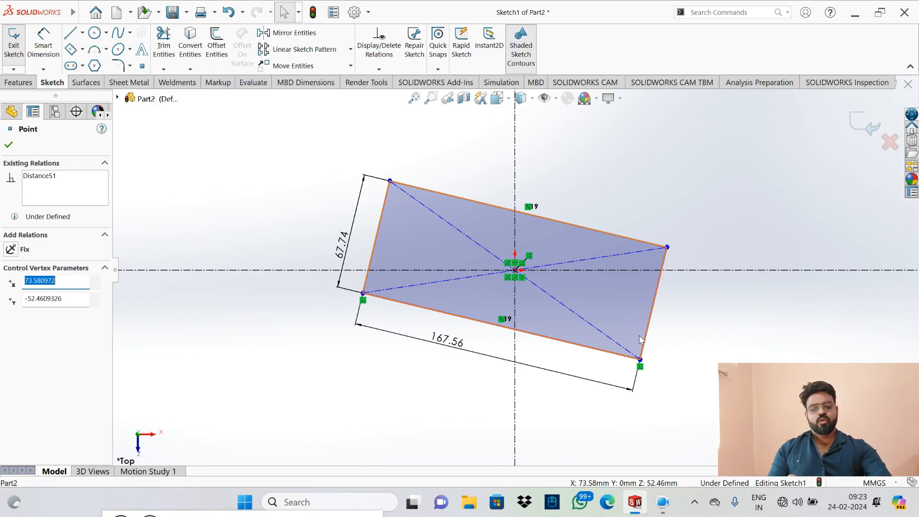
left_click(728, 208)
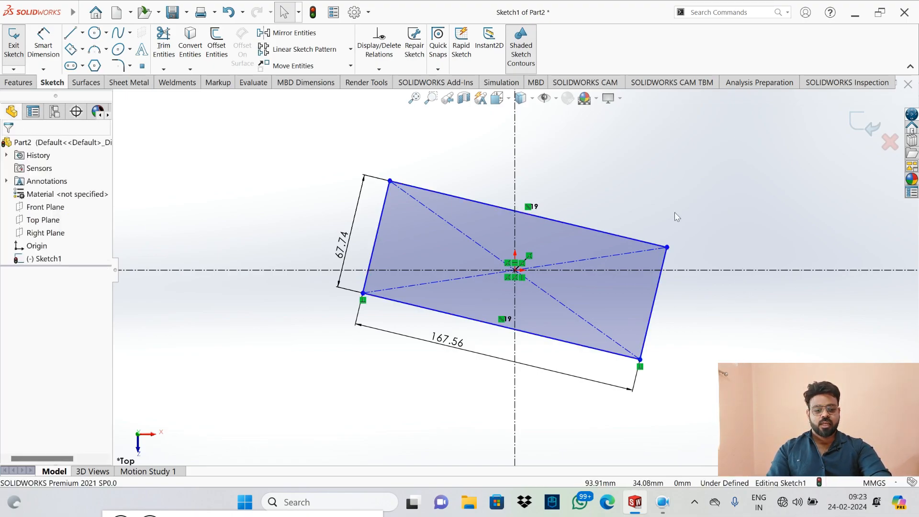
Step: Make the tilted rectangle's upper long edge parallel to the horizontal infinite centerline
left_click(568, 227)
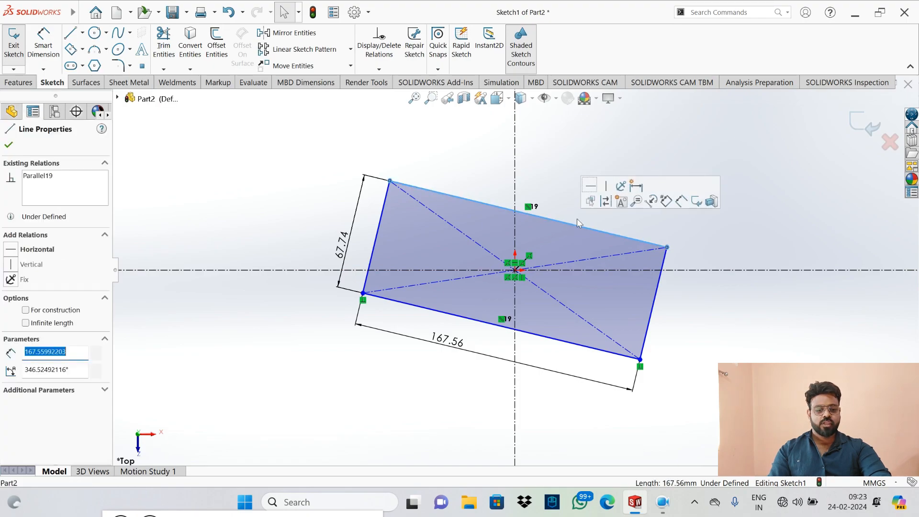
left_click(715, 271, "ctrl")
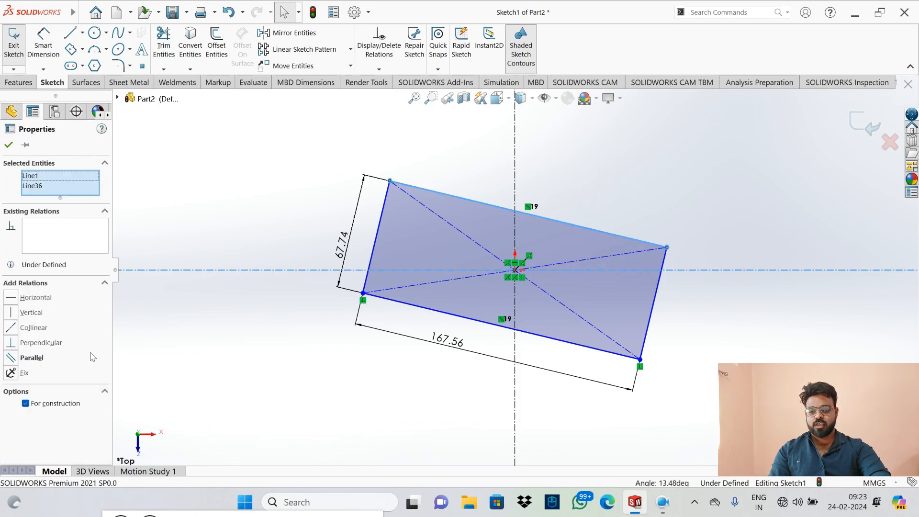
left_click(32, 363)
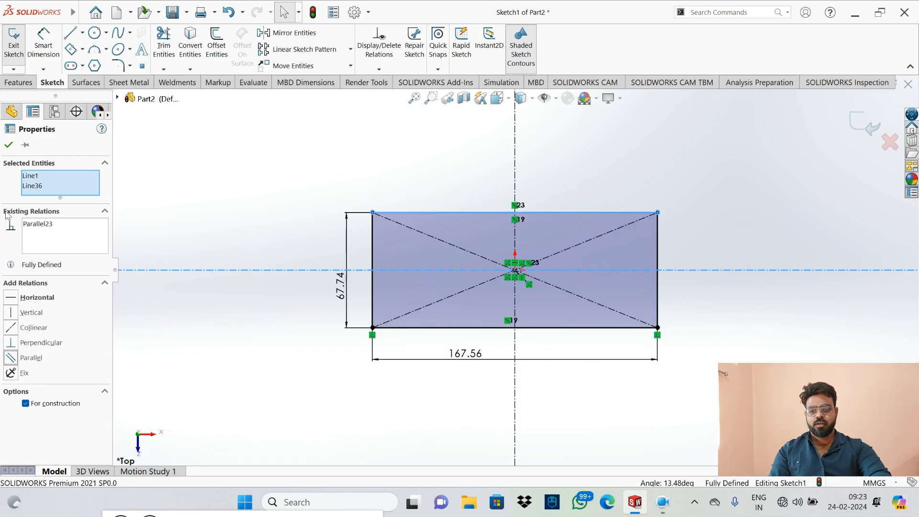
left_click(9, 144)
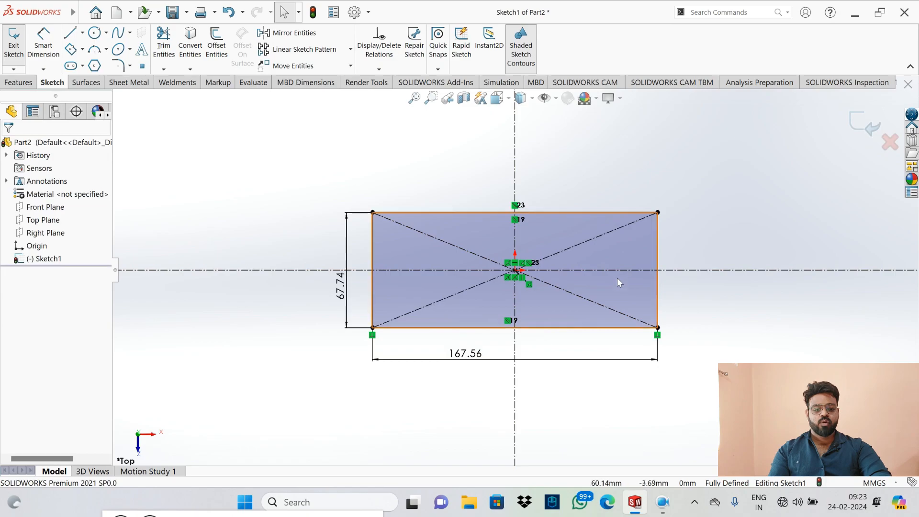
Step: Test whether the rectangle is fully constrained by trying to move its two right-hand corners
left_click(658, 212)
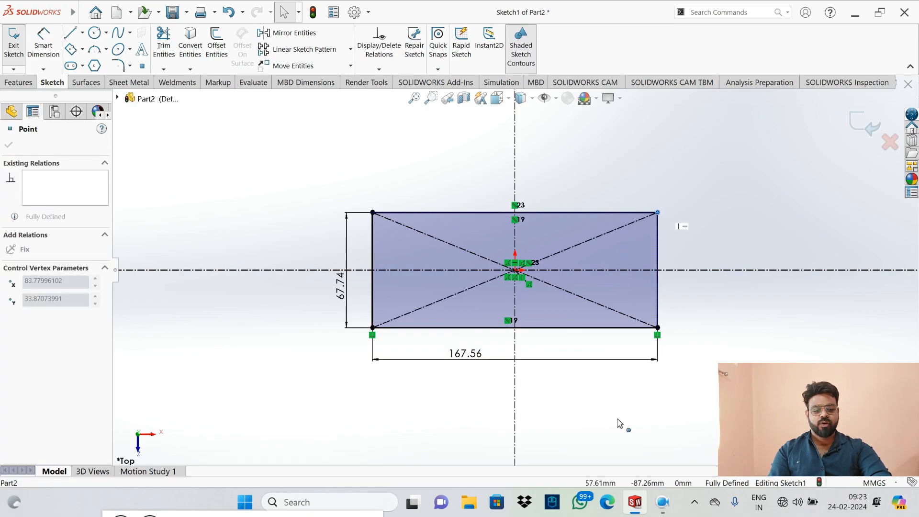
left_click(604, 407)
left_click(658, 328)
left_click(773, 344)
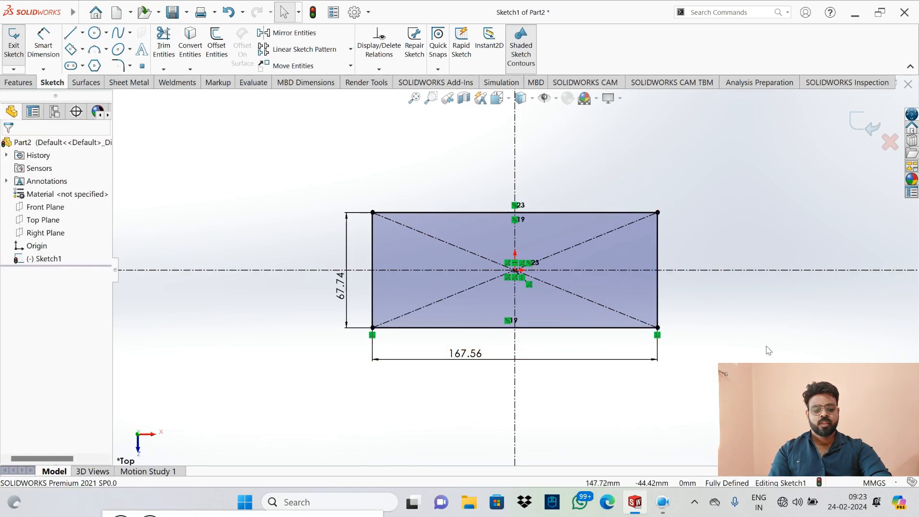
Step: Delete the 3 point center rectangle with its dimensions, leaving the infinite centerlines
left_click_drag(270, 132, 718, 415)
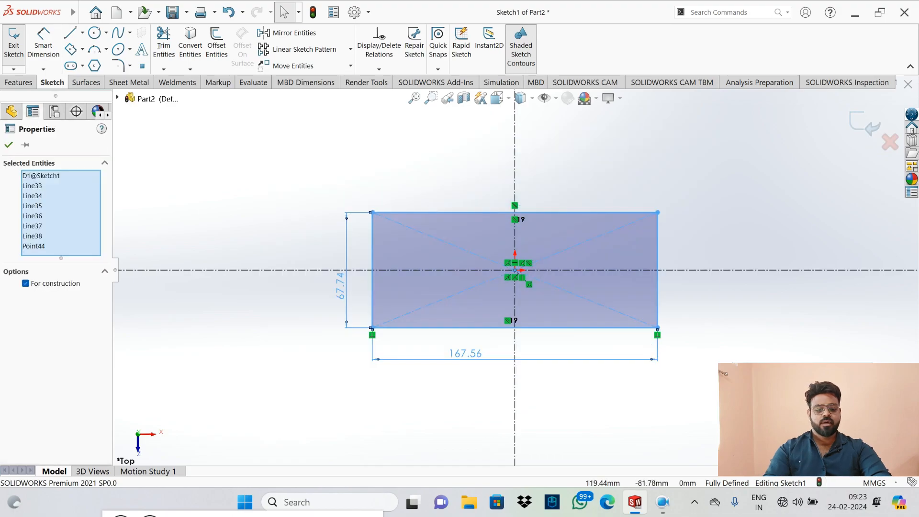
key("Delete")
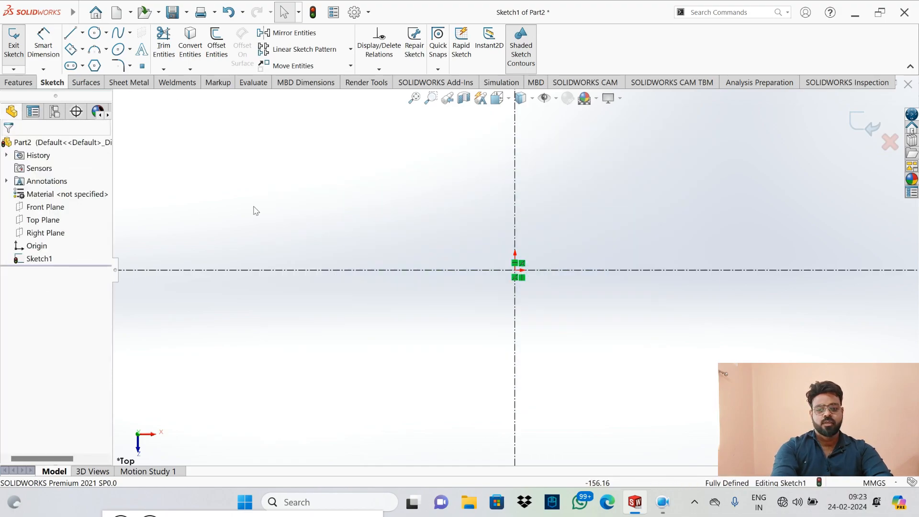
Step: Sketch a parallelogram with its lowest corner on the origin and sides about 142 mm and 119 mm long, rising to both sides
left_click(84, 50)
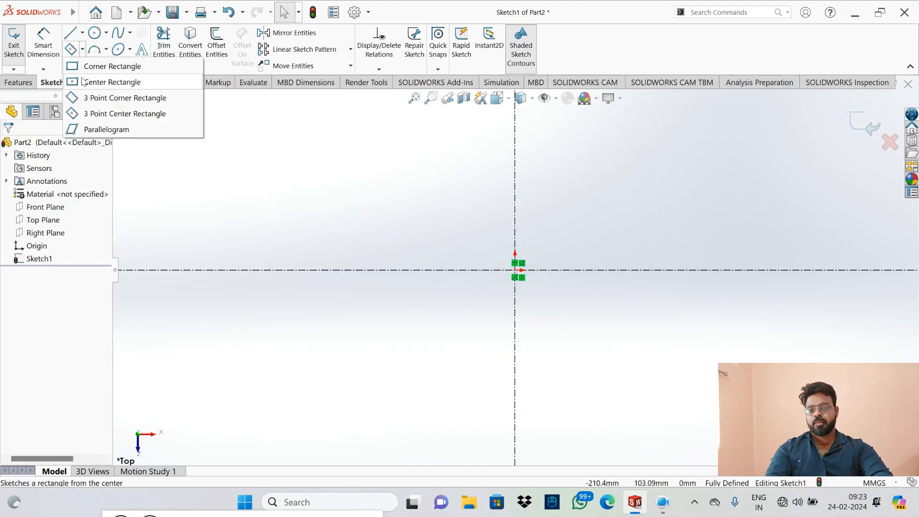
left_click(128, 130)
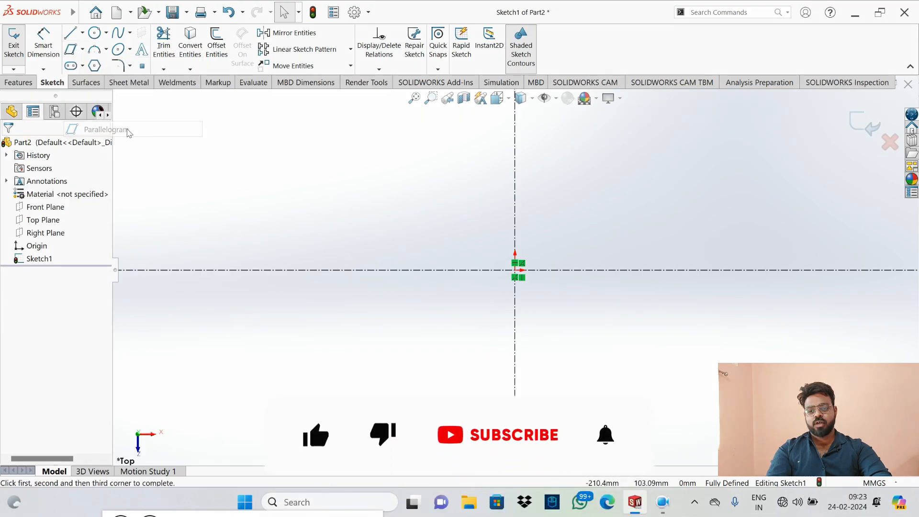
left_click(516, 271)
left_click(746, 200)
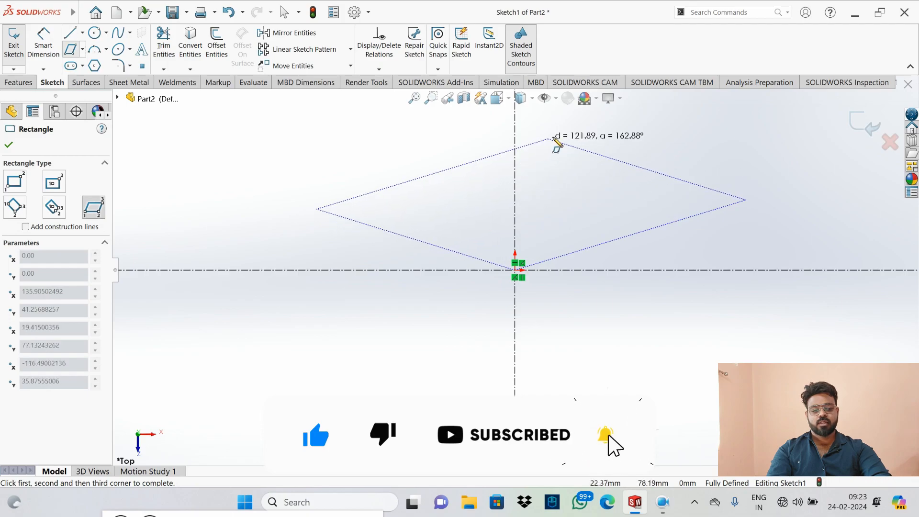
left_click(554, 136)
key("Escape")
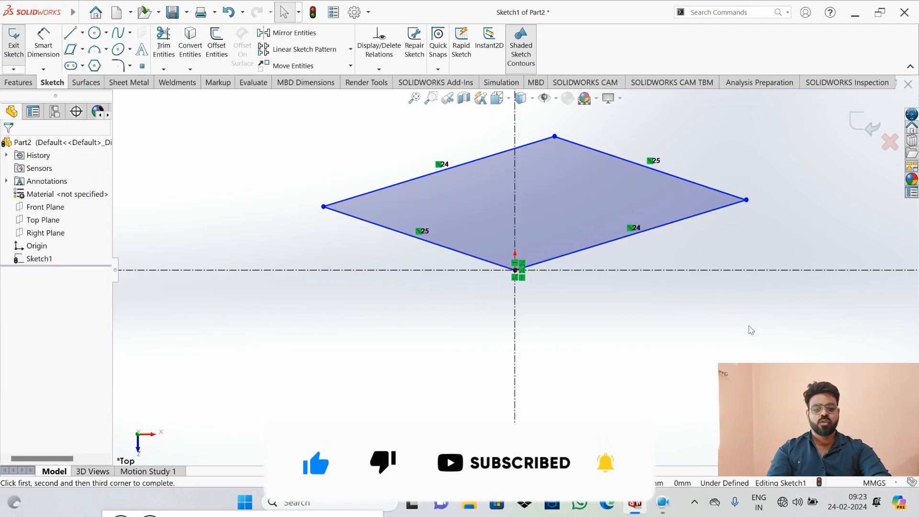
Step: Dimension the parallelogram's lower right side and its angle to the horizontal centerline, keeping the drawn values
left_click(43, 43)
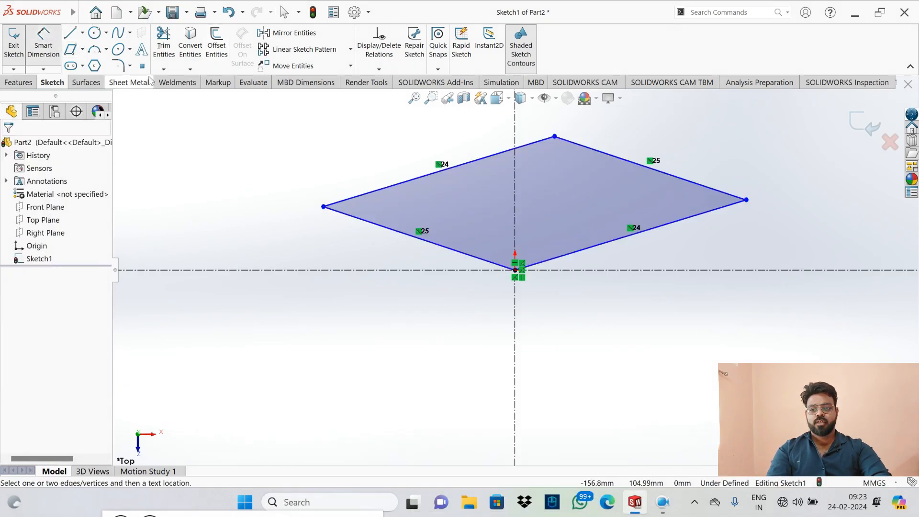
left_click(572, 253)
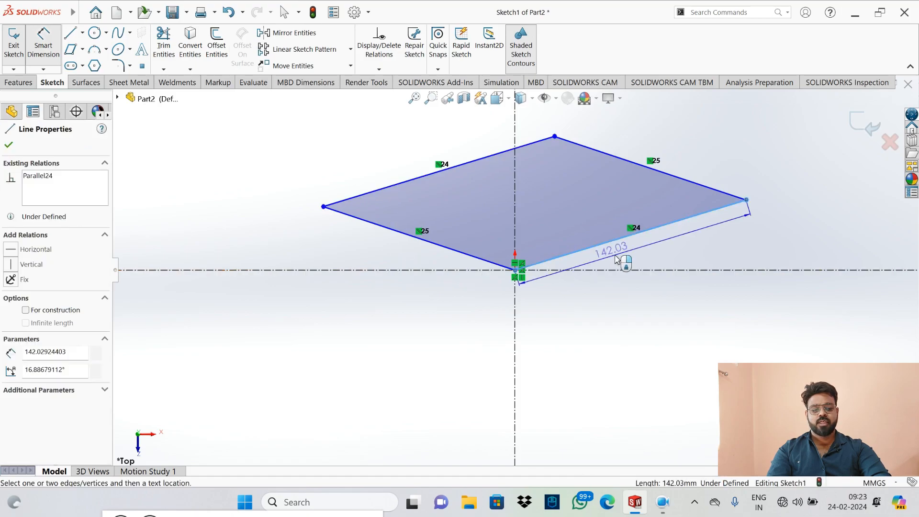
left_click(638, 251)
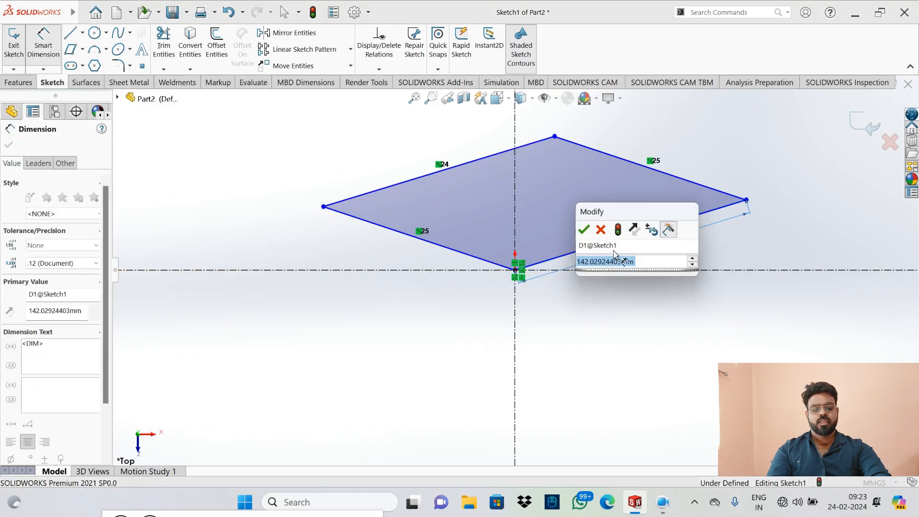
left_click(587, 227)
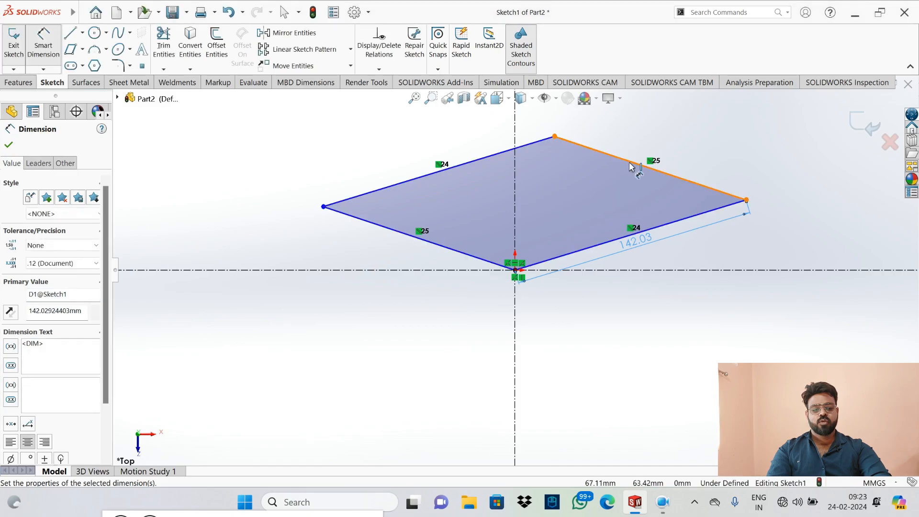
left_click(624, 270)
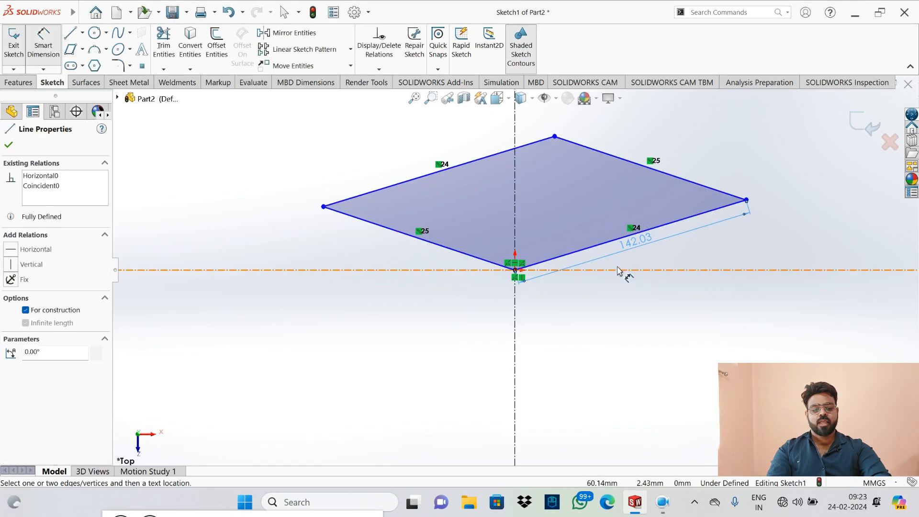
left_click(613, 240)
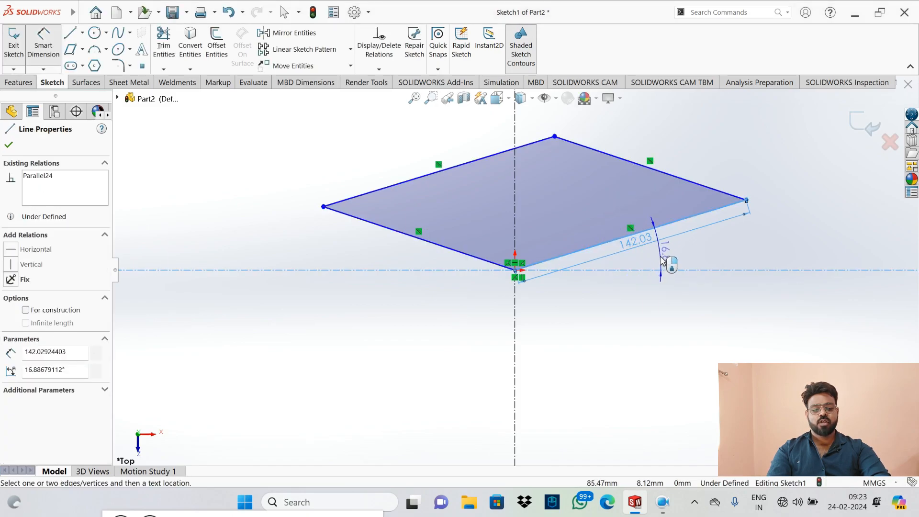
left_click(663, 261)
left_click(607, 240)
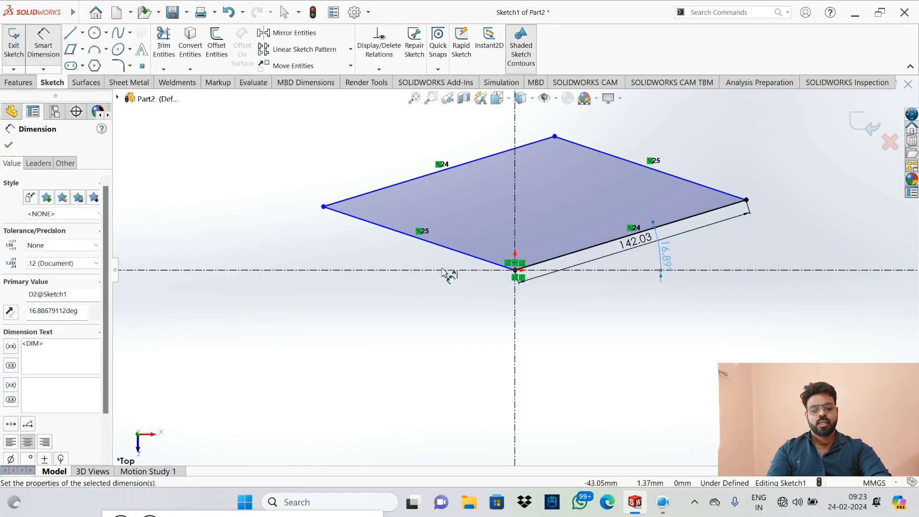
Step: Dimension the parallelogram's upper right side and the angle between its lower left side and the horizontal centerline, keeping the drawn values
left_click(686, 184)
key("Escape")
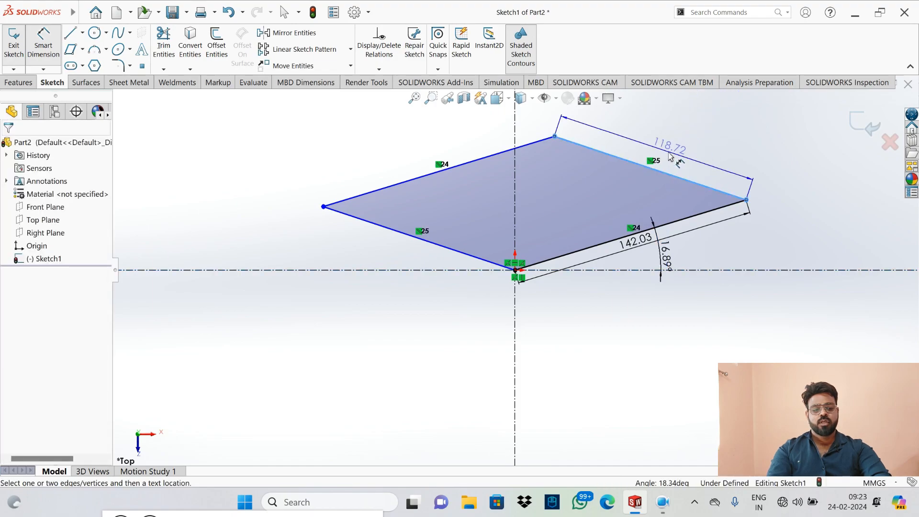
left_click(675, 151)
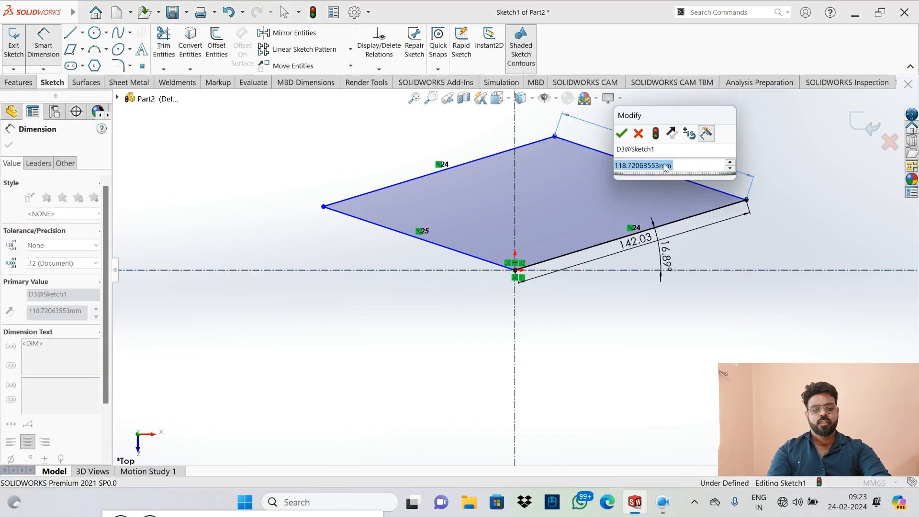
left_click(622, 132)
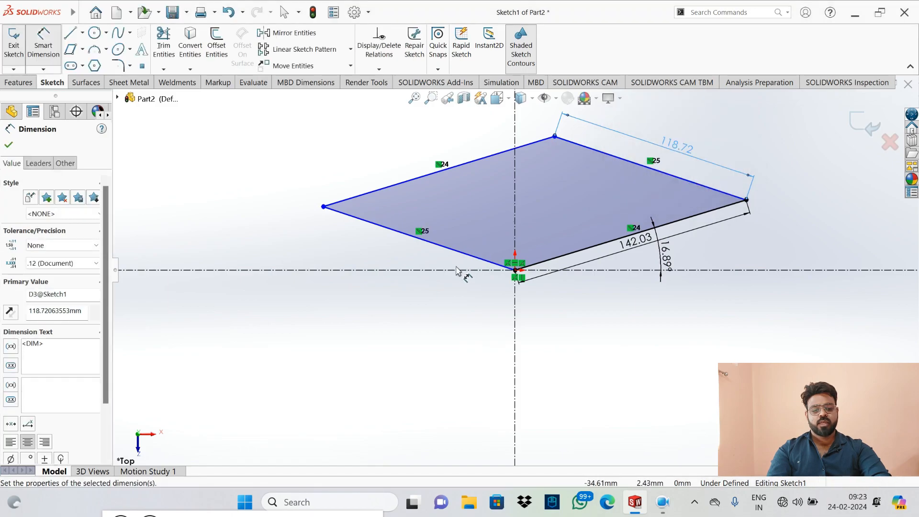
left_click(453, 250)
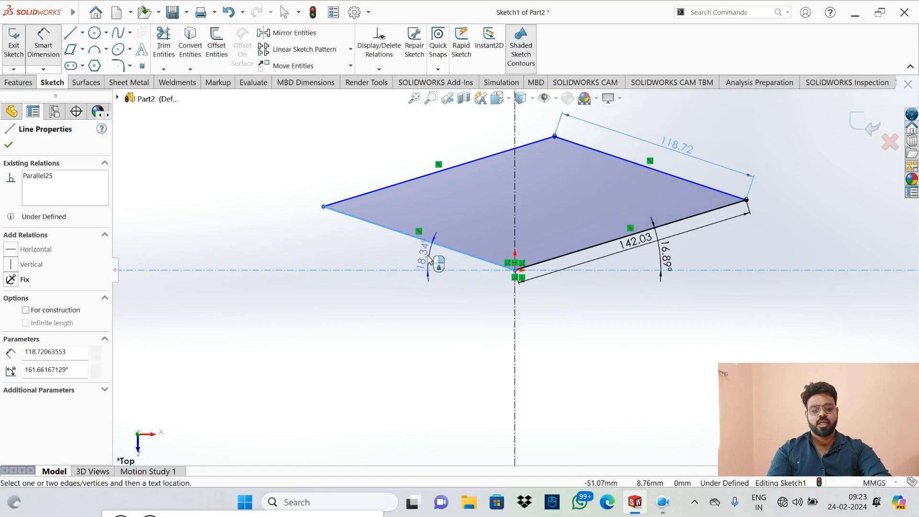
left_click(430, 259)
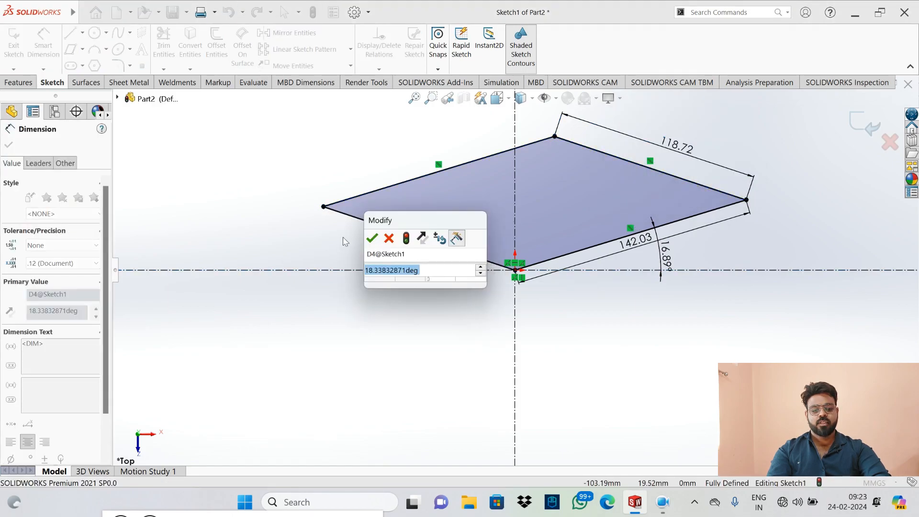
left_click(372, 238)
key("Escape")
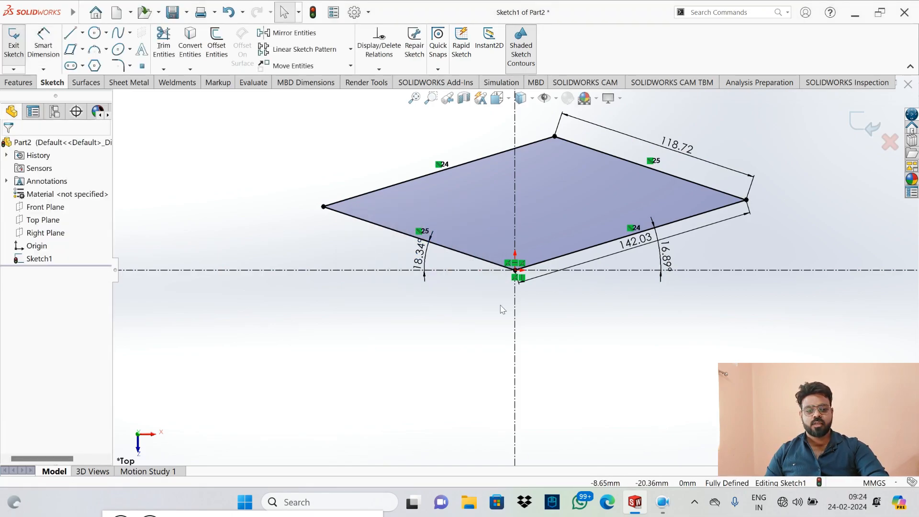
Step: Delete the parallelogram with all its dimensions, leaving the infinite centerlines
right_click(497, 321)
left_click(515, 148)
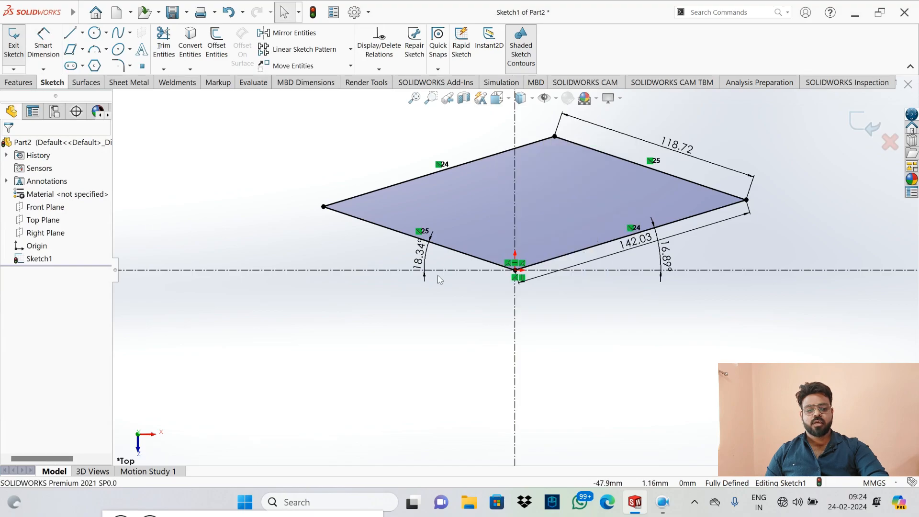
mouse_move(288, 99)
left_mouse_down()
mouse_move(790, 274)
mouse_move(805, 353)
left_mouse_up()
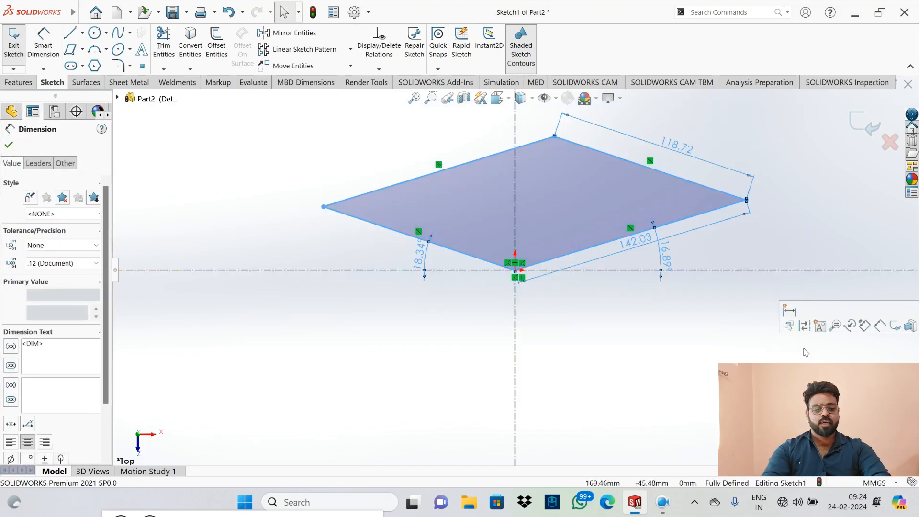
key("Delete")
Step: Sketch a center-point circle of about 33 mm radius, centred about 103 mm left of and 49 mm above the origin
left_click(83, 12)
left_click(268, 303)
left_click(105, 33)
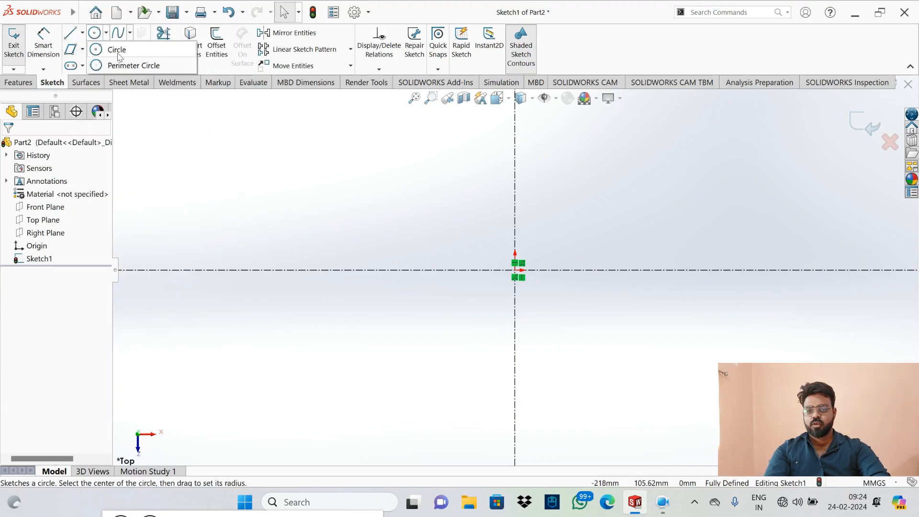
left_click(137, 50)
left_click_drag(340, 186, 392, 223)
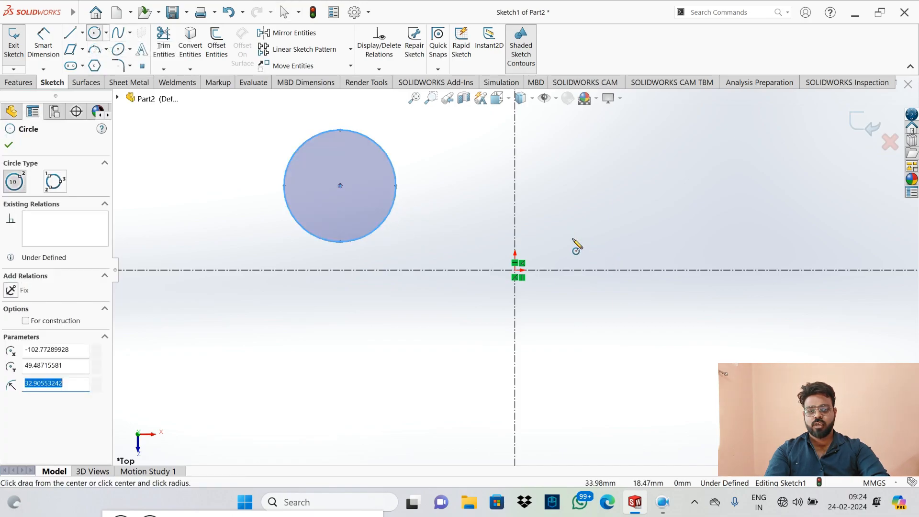
key("Escape")
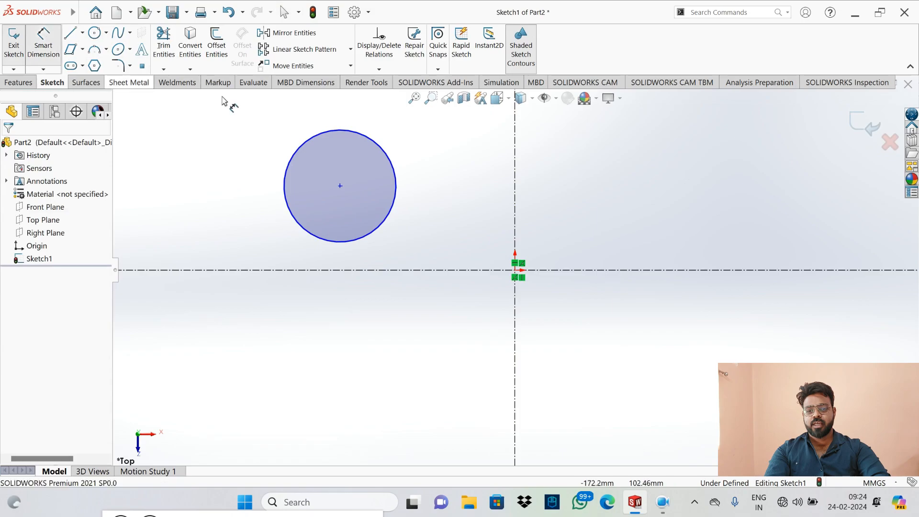
Step: Dimension the circle's diameter and set it to 60 mm
left_click(393, 158)
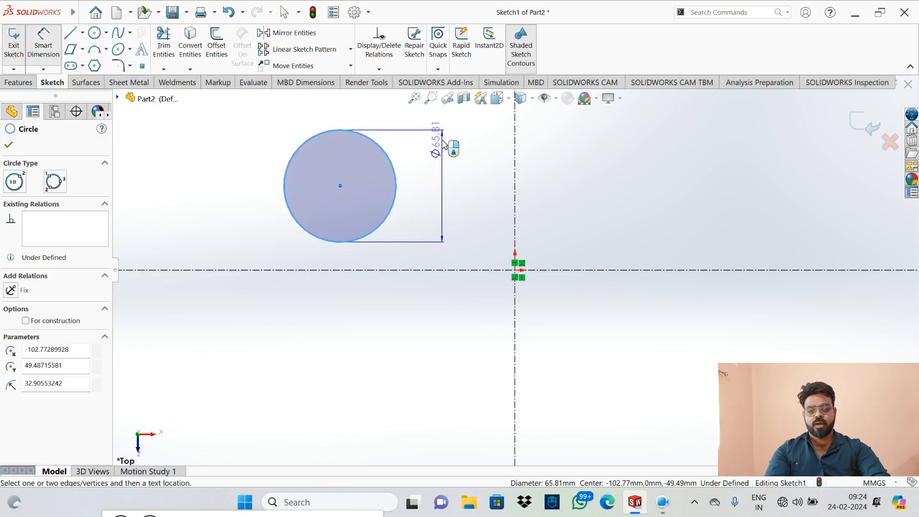
left_click(452, 178)
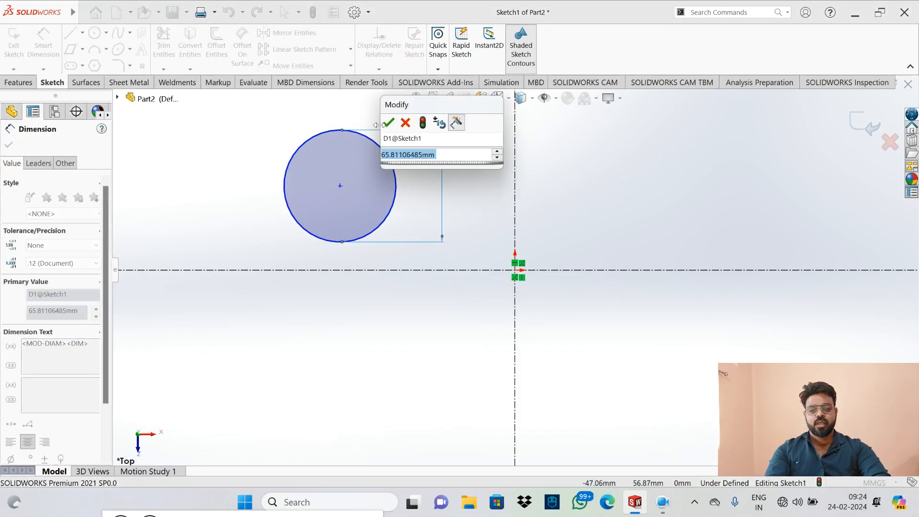
type("60")
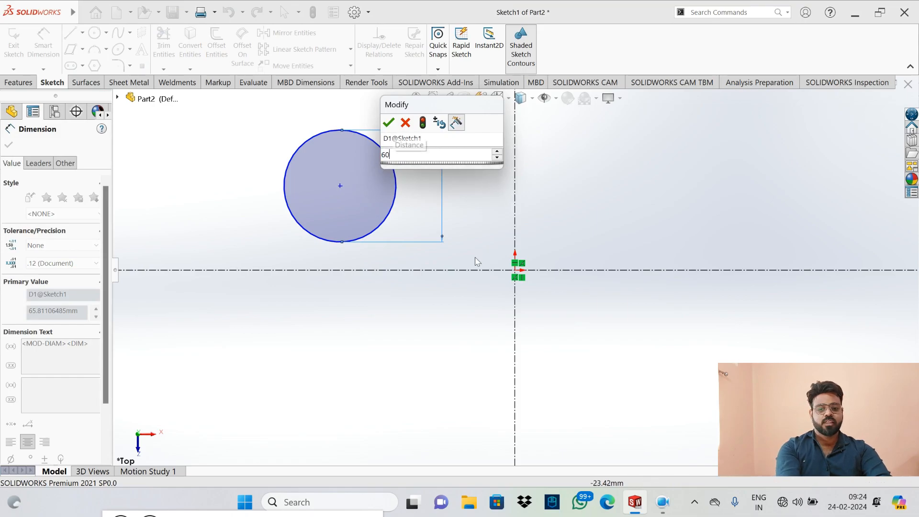
key("Return")
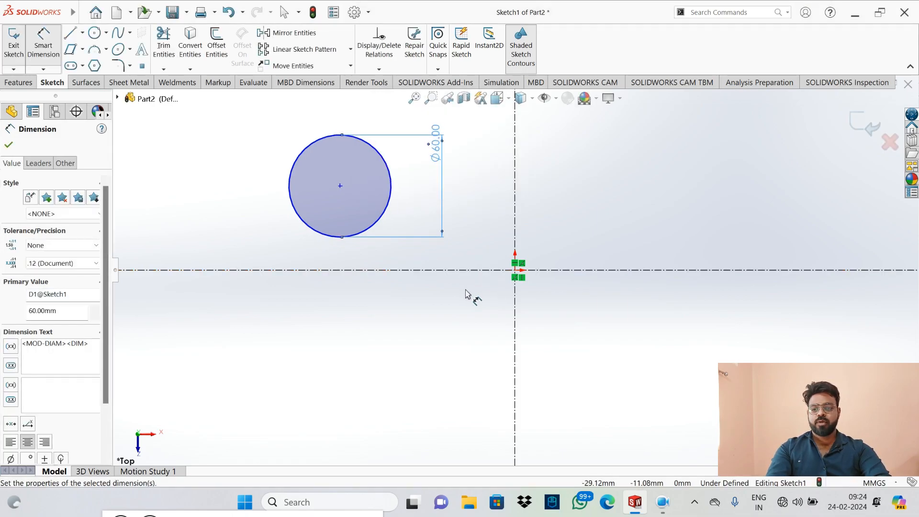
Step: Dimension the horizontal and vertical distances from the origin to the circle's centre, keeping the drawn values
left_click(516, 273)
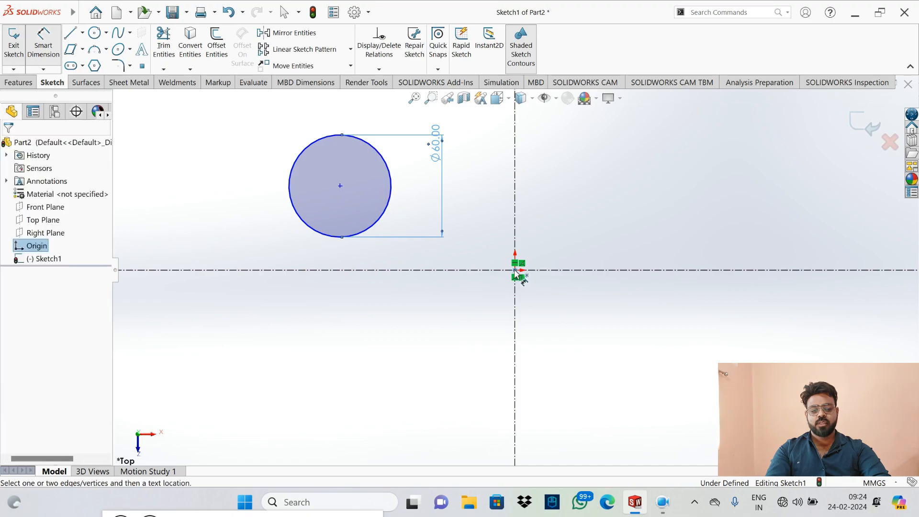
left_click(340, 187)
left_click(421, 325)
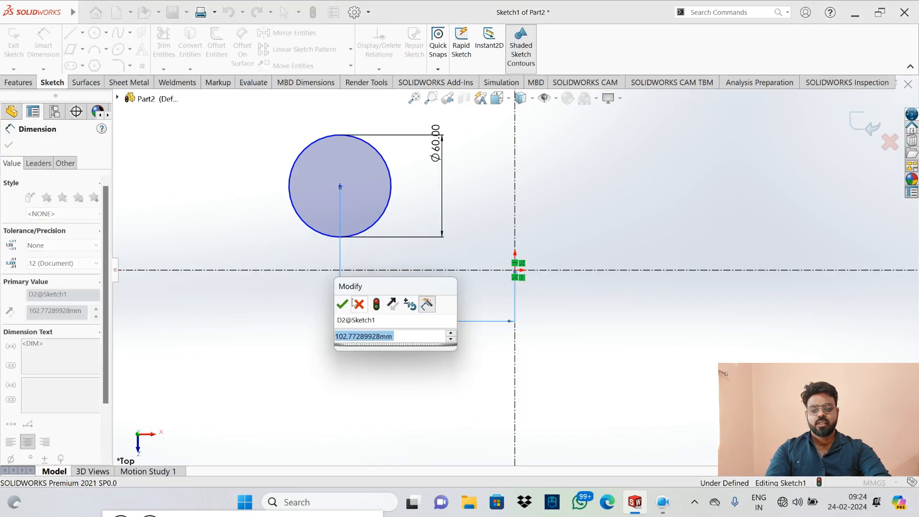
key("Return")
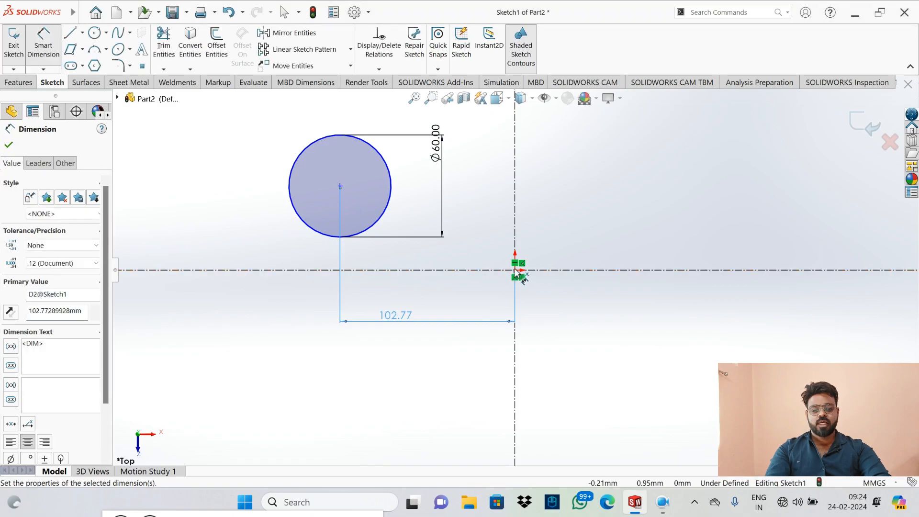
left_click(520, 275)
left_click(340, 187)
left_click(515, 270)
left_click(249, 210)
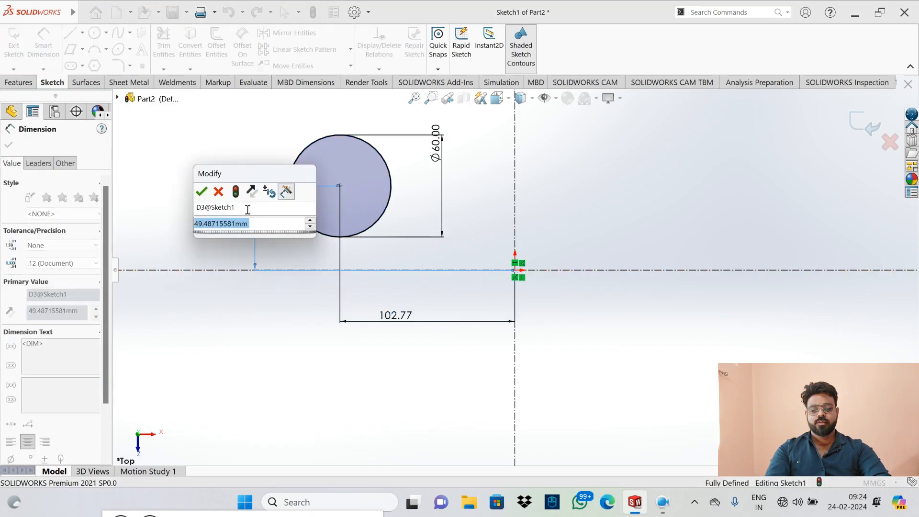
left_click(201, 191)
key("Escape")
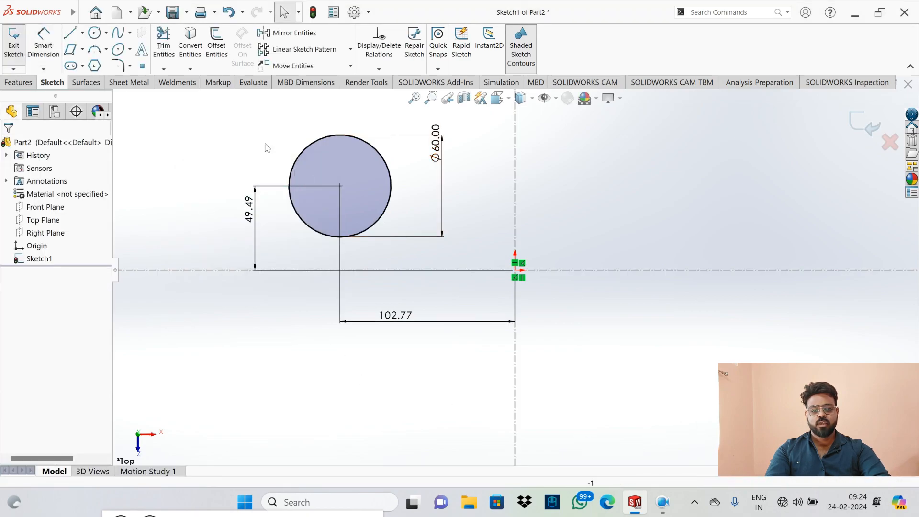
Step: Sketch a second center-point circle of about 23 mm radius, centred on the origin
left_click(94, 32)
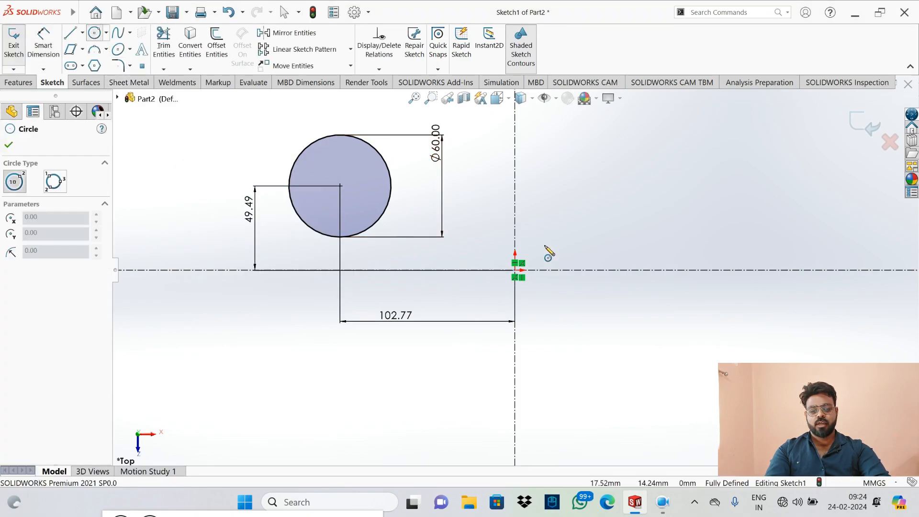
left_click(515, 270)
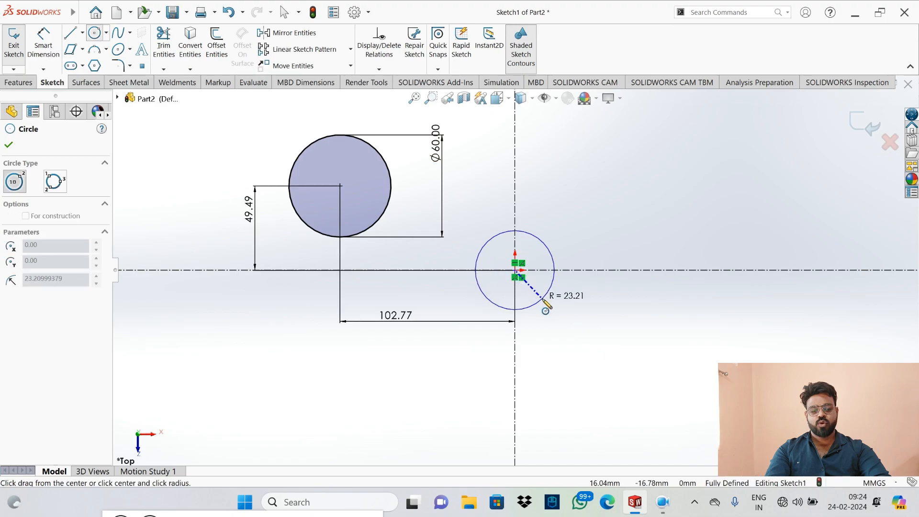
left_click(545, 298)
key("Escape")
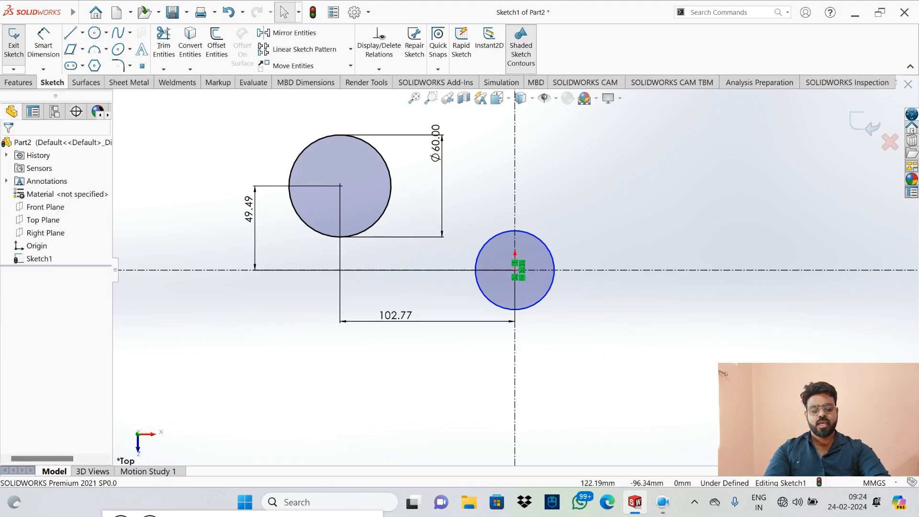
Step: Dimension the diameter of the circle at the origin, keeping the drawn value
left_click(44, 43)
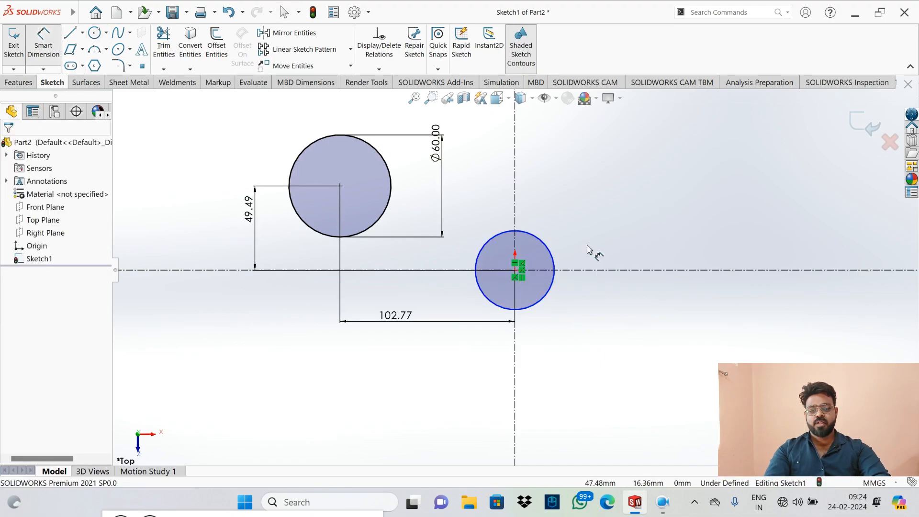
left_click(553, 256)
left_click(609, 254)
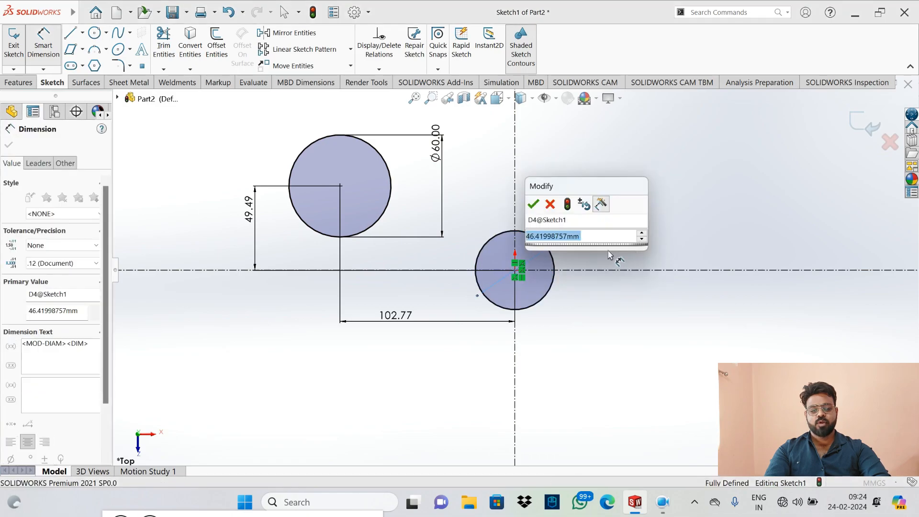
left_click(534, 206)
key("Escape")
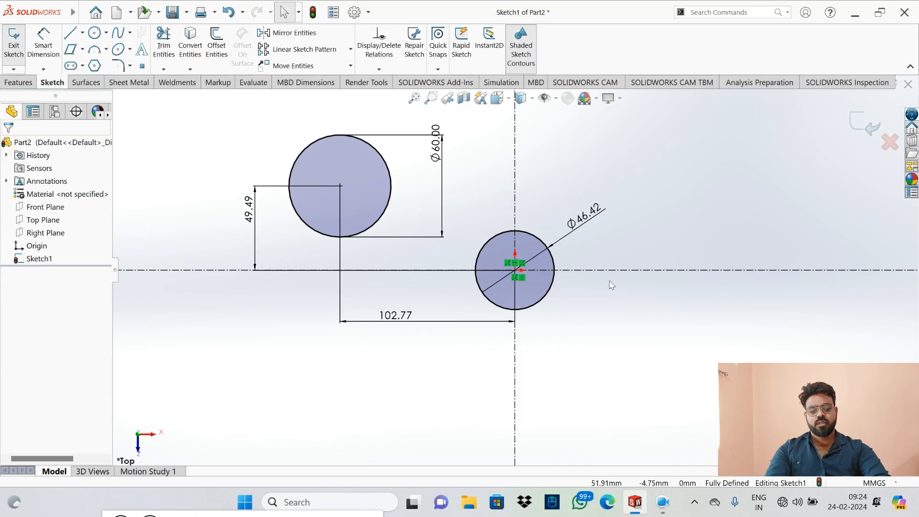
Step: Delete both circles with all their dimensions, leaving the infinite centerlines
mouse_move(213, 97)
left_mouse_down()
mouse_move(373, 142)
mouse_move(721, 360)
mouse_move(742, 355)
left_mouse_up()
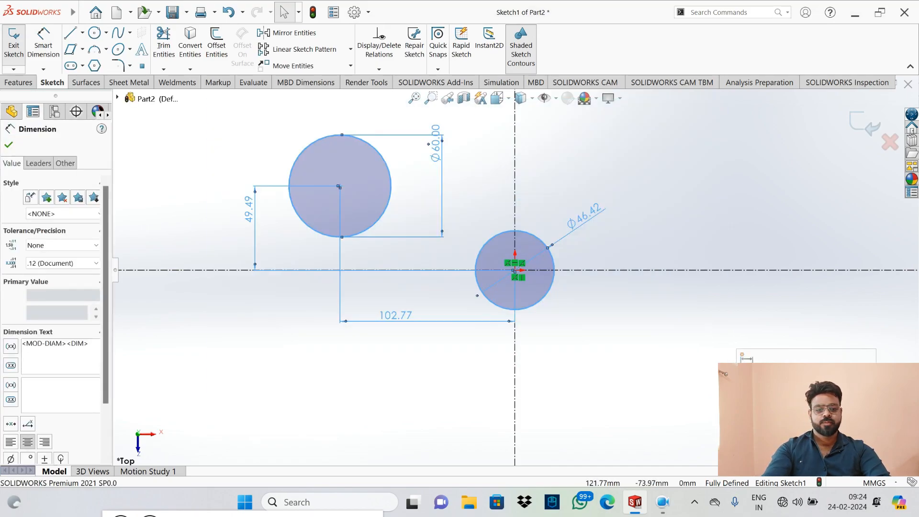
key("Delete")
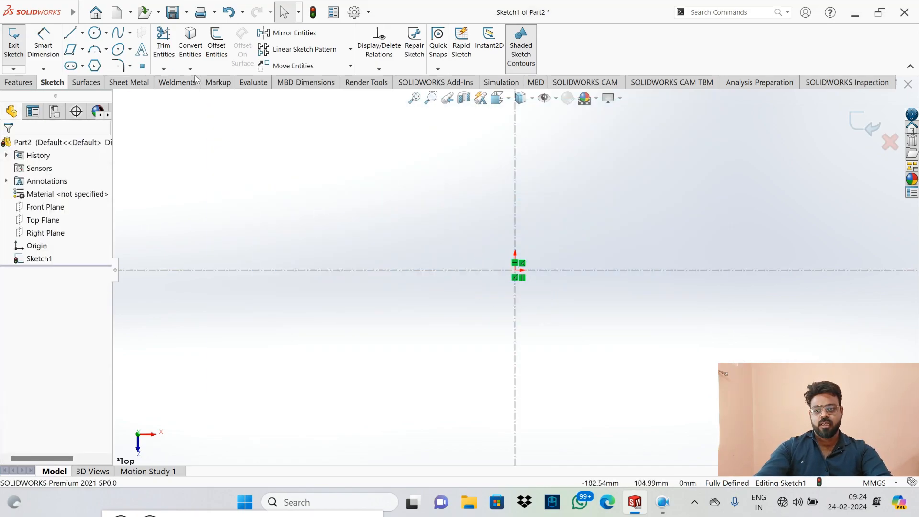
left_click(106, 34)
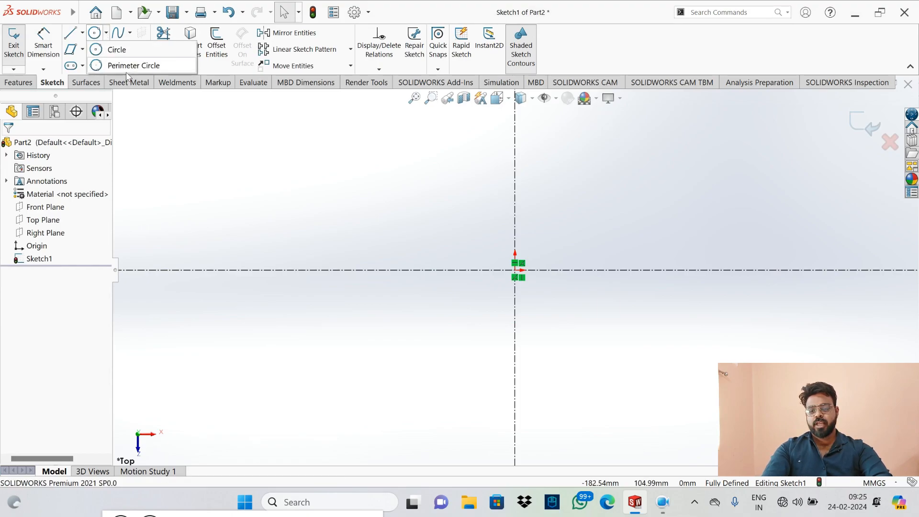
left_click(242, 172)
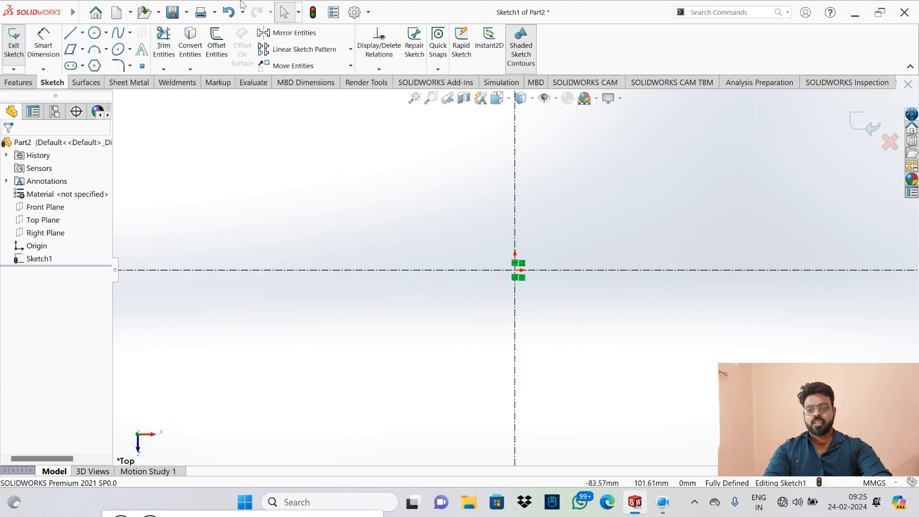
Step: Sketch a triangle from the origin with a base about 98 mm long on the horizontal centerline and two upper sides of about 93 mm
left_click(70, 34)
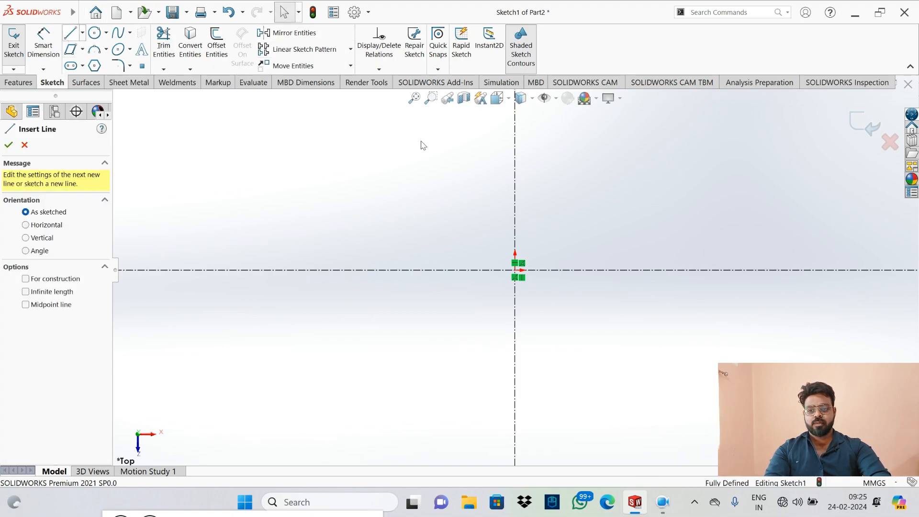
left_click(516, 270)
left_click(682, 270)
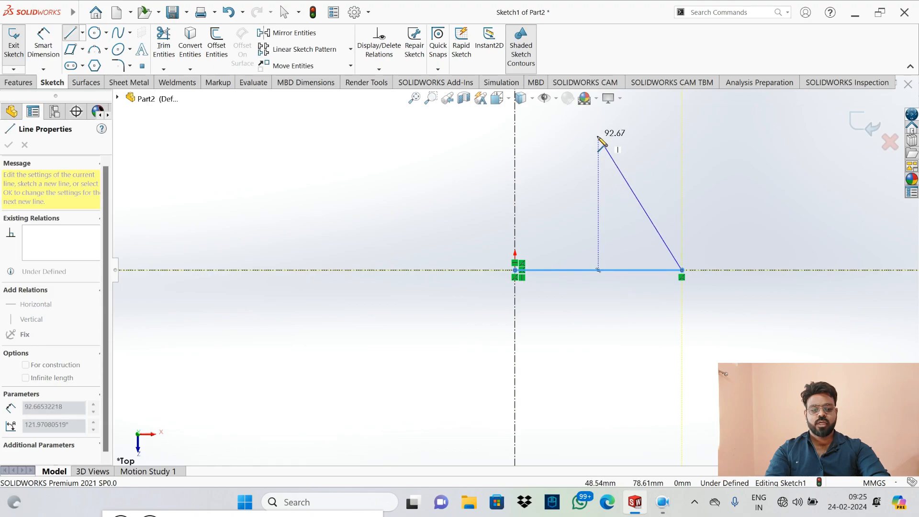
left_click(598, 137)
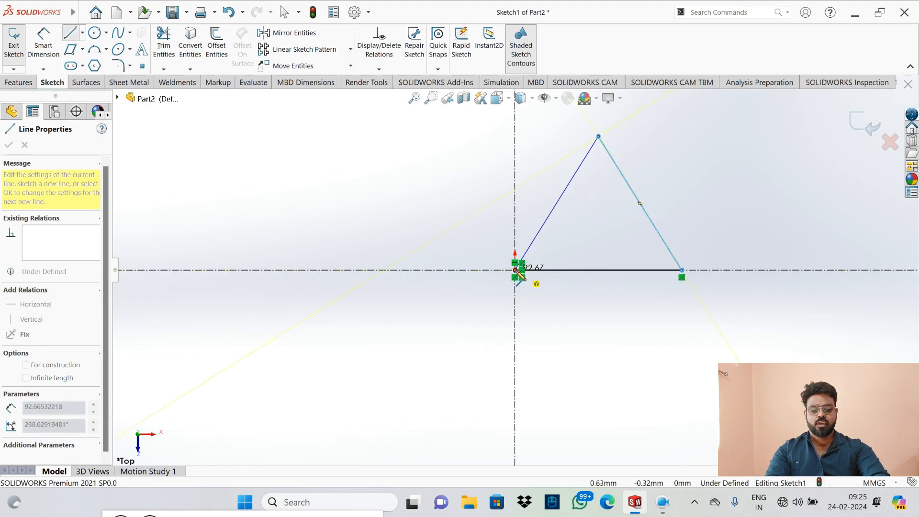
left_click(515, 270)
key("Escape")
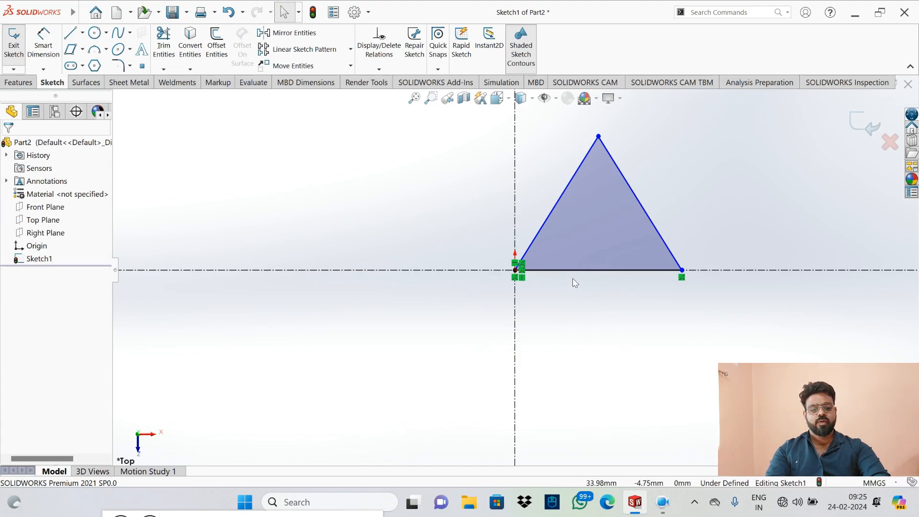
Step: Dimension the triangle's base and set it to 100 mm
left_click(48, 46)
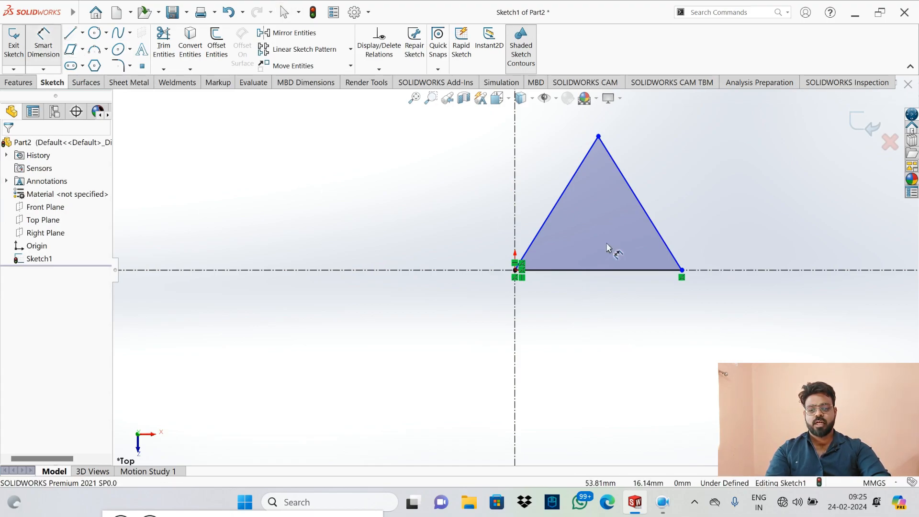
left_click(603, 277)
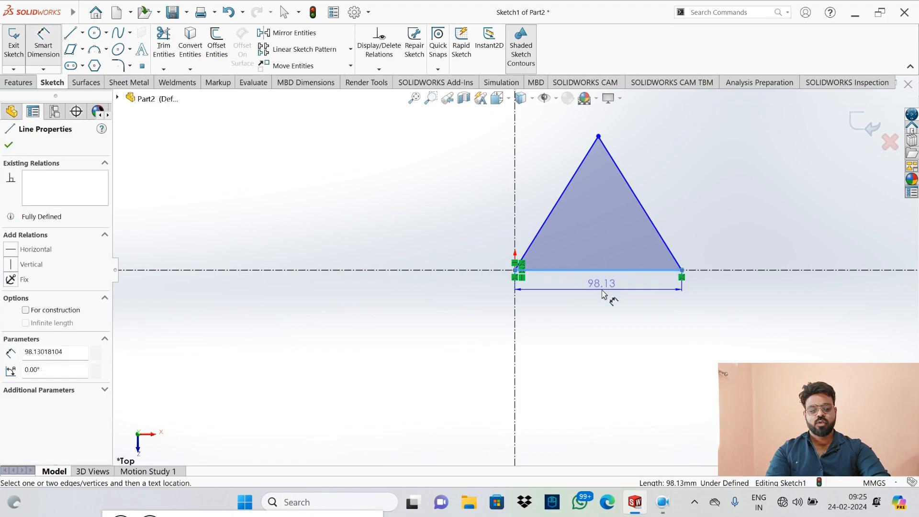
left_click(603, 297)
type("100")
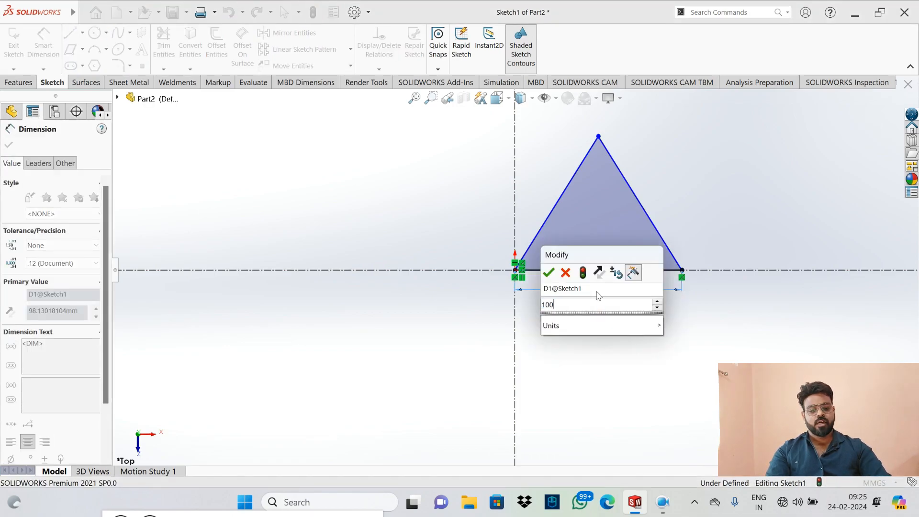
key("Return")
key("Escape")
key("Escape")
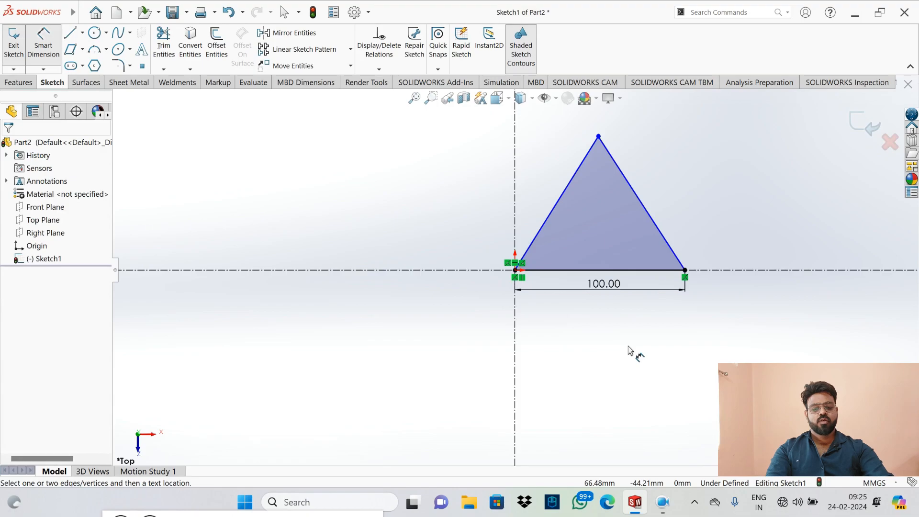
Step: Apply an Equal relation to all three sides of the triangle
left_click(649, 274)
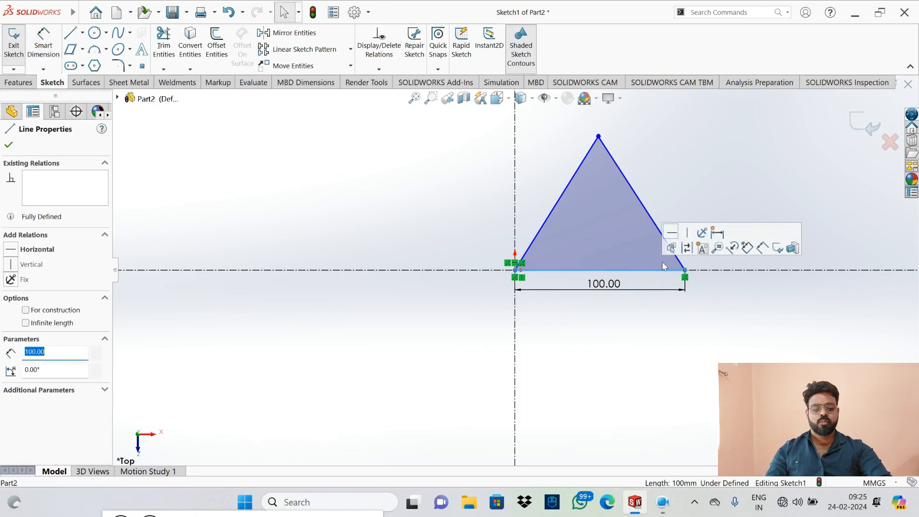
left_click(672, 251, "ctrl")
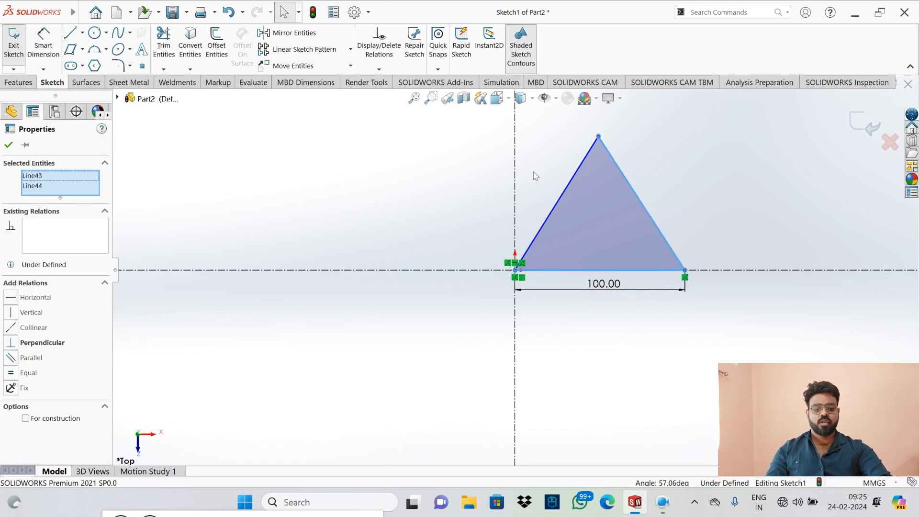
left_click(566, 193, "ctrl")
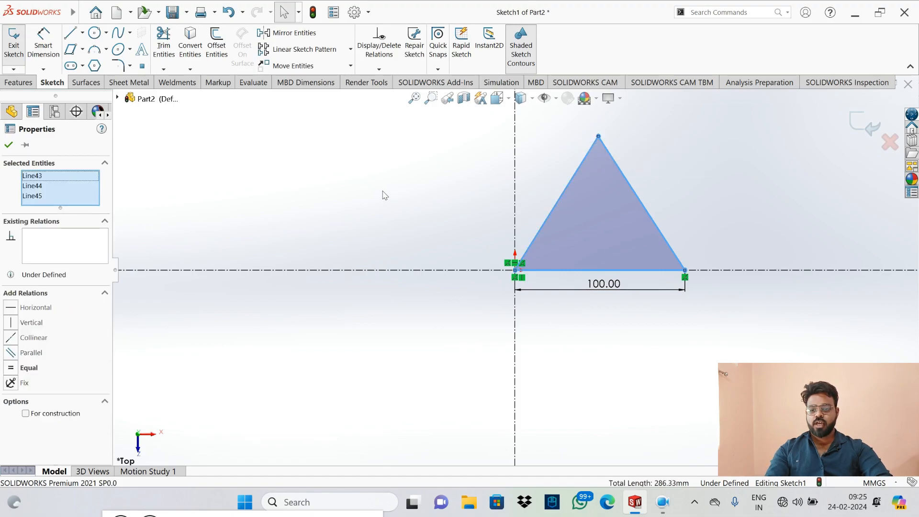
left_click(26, 368)
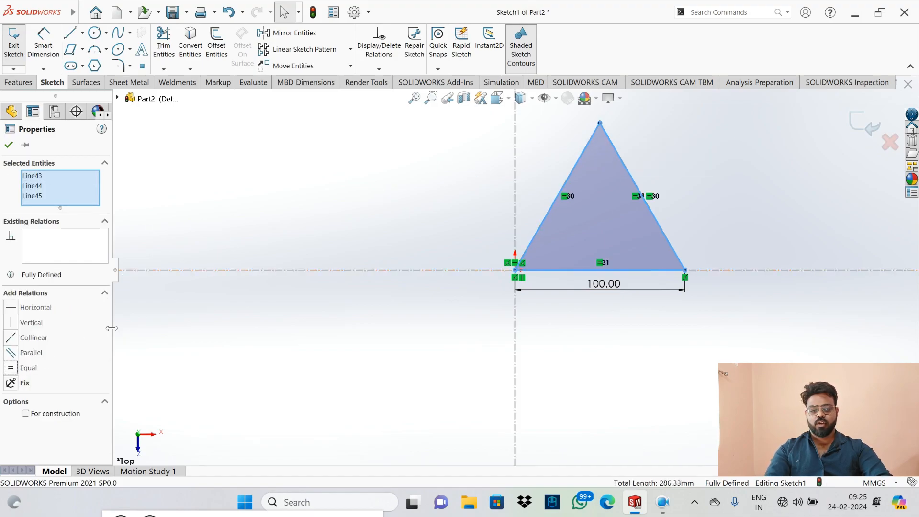
left_click(9, 145)
Step: Exit the triangle sketch and reopen Sketch1 for editing
double_click(298, 200)
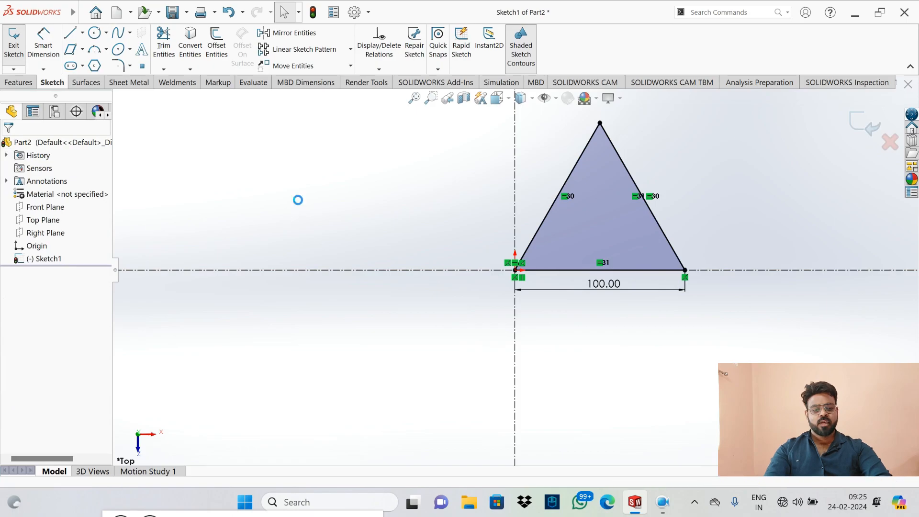
right_click(36, 262)
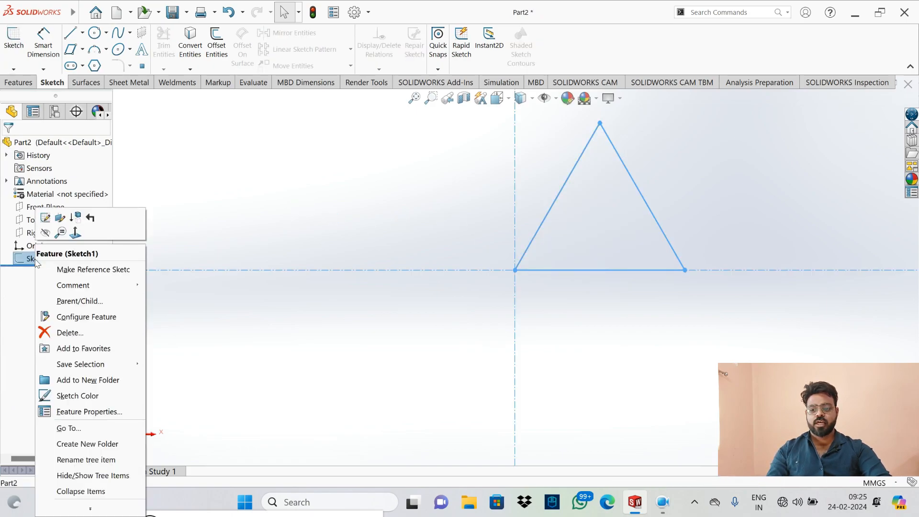
left_click(45, 219)
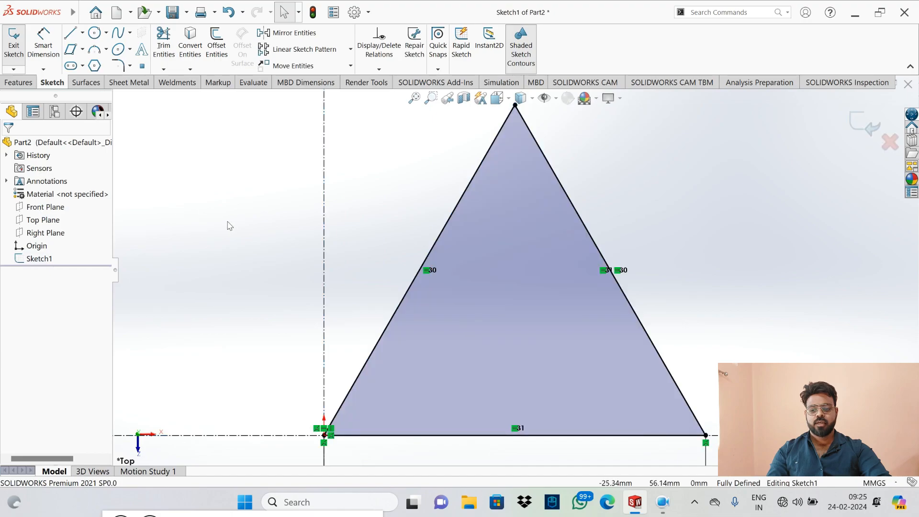
right_click(232, 223)
left_click(220, 190)
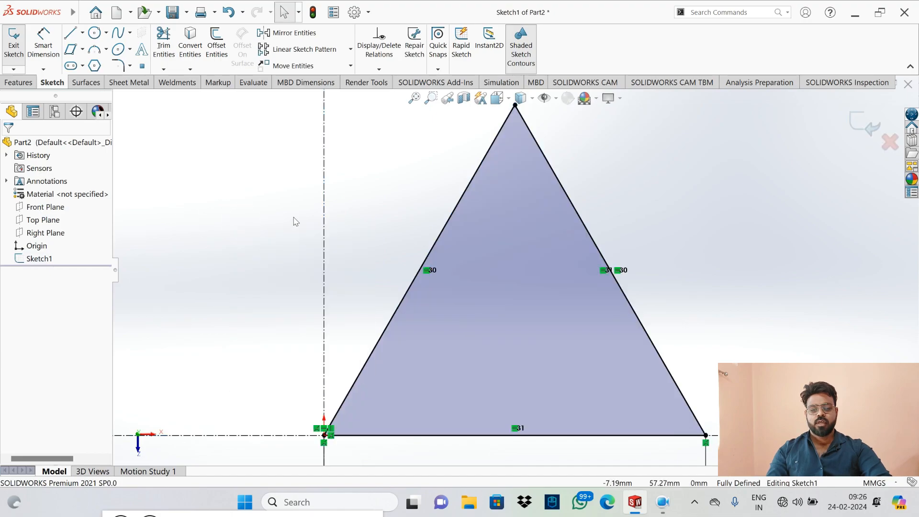
Step: Sketch a perimeter circle through the triangle's apex, its corner at the origin and its other base corner
scroll(308, 219, "up", 4)
mouse_move(345, 263)
middle_mouse_down()
mouse_move(409, 213)
mouse_move(385, 256)
middle_mouse_up()
left_click(107, 33)
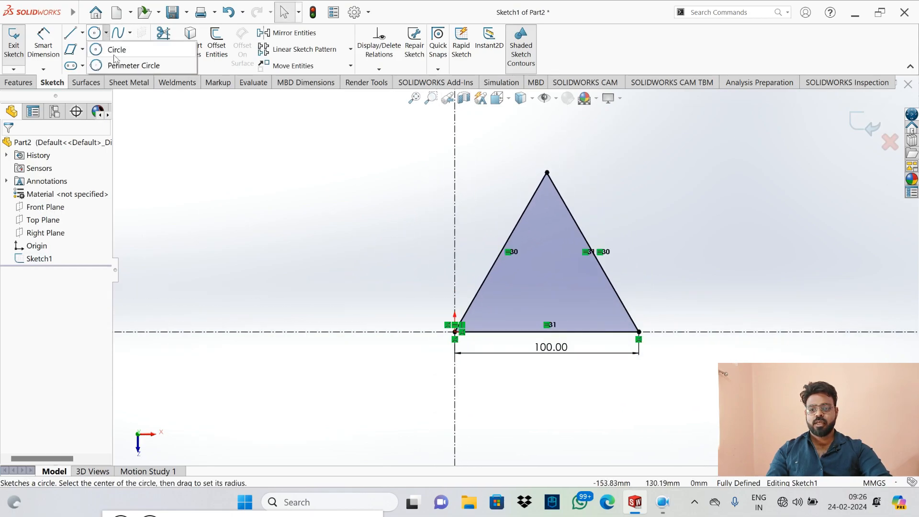
left_click(124, 65)
left_click(547, 173)
left_click(587, 242)
left_click(454, 331)
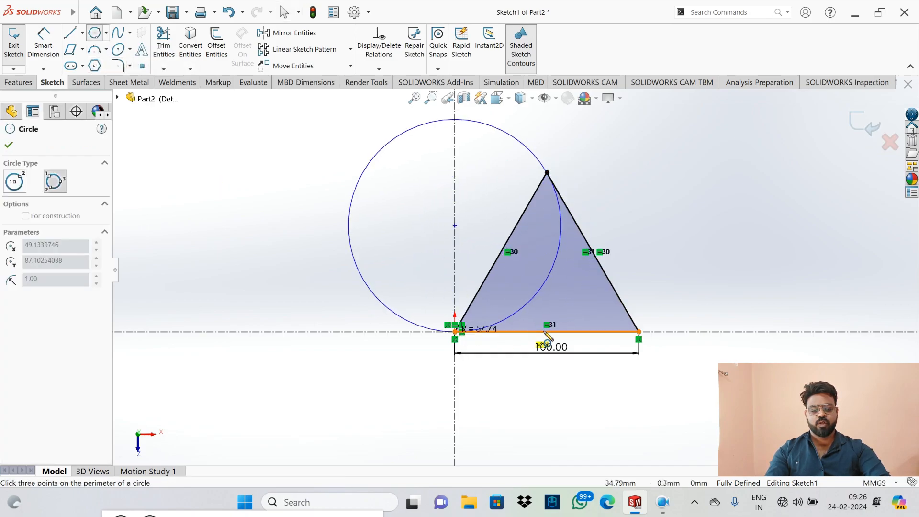
left_click(639, 332)
key("Escape")
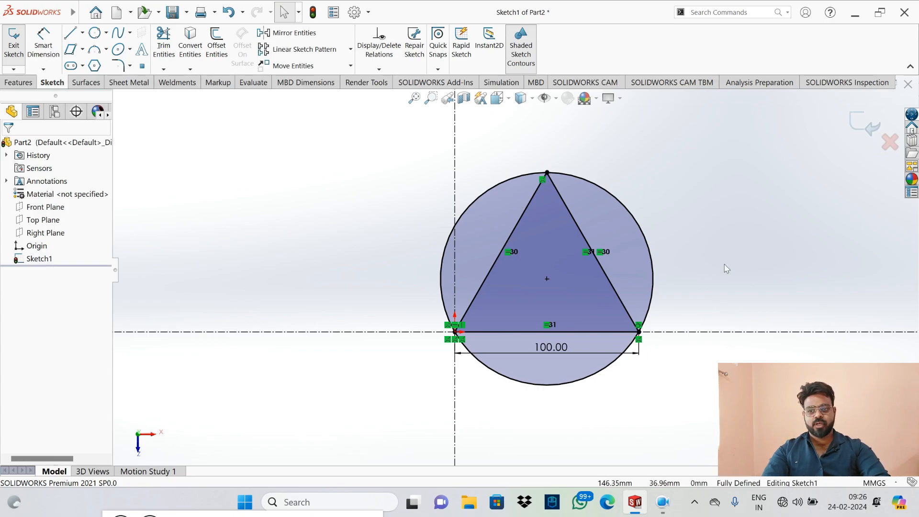
Step: Delete the triangle, its perimeter circle and the base dimension, leaving the infinite centerlines
mouse_move(380, 129)
left_mouse_down()
mouse_move(734, 369)
mouse_move(751, 451)
left_mouse_up()
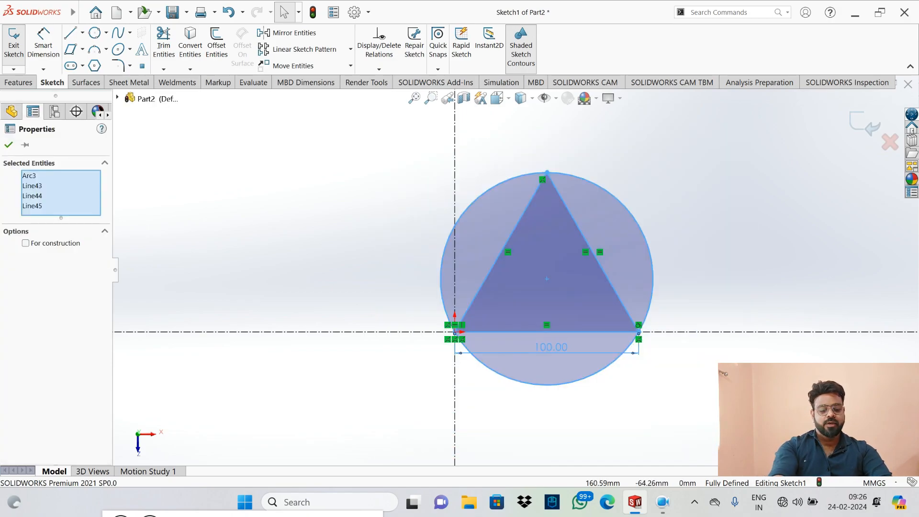
key("Delete")
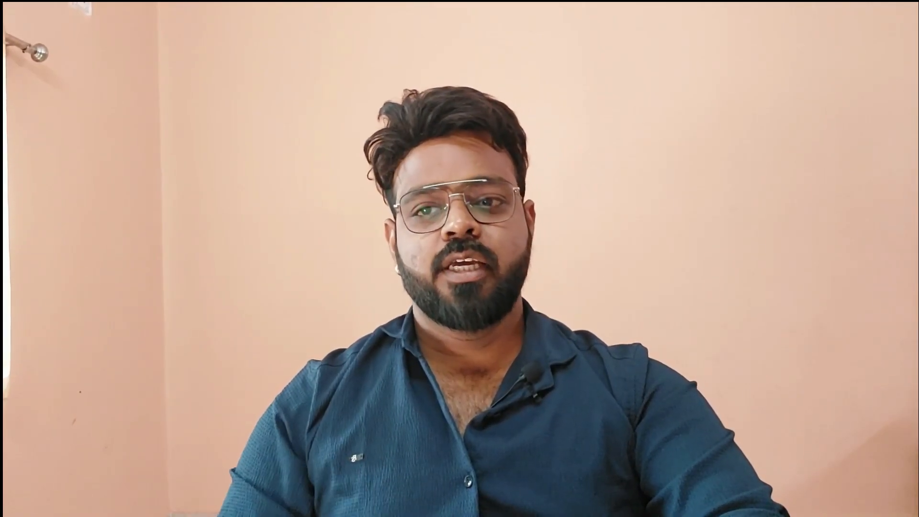